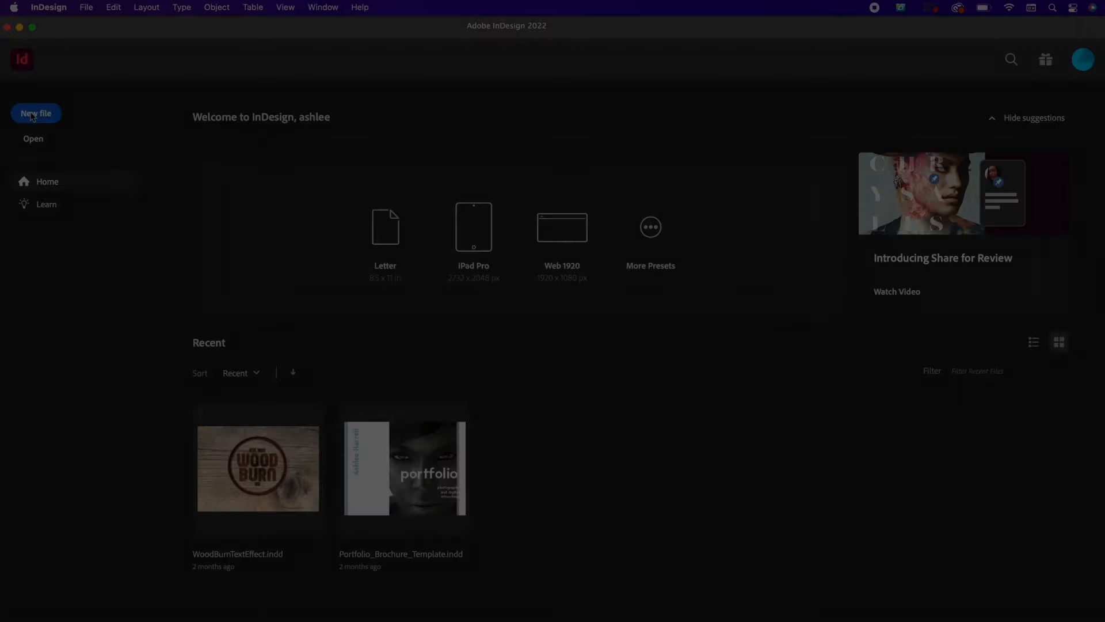
Start a new document and set its size to 10 in wide by 20 in high
left_click(31, 115)
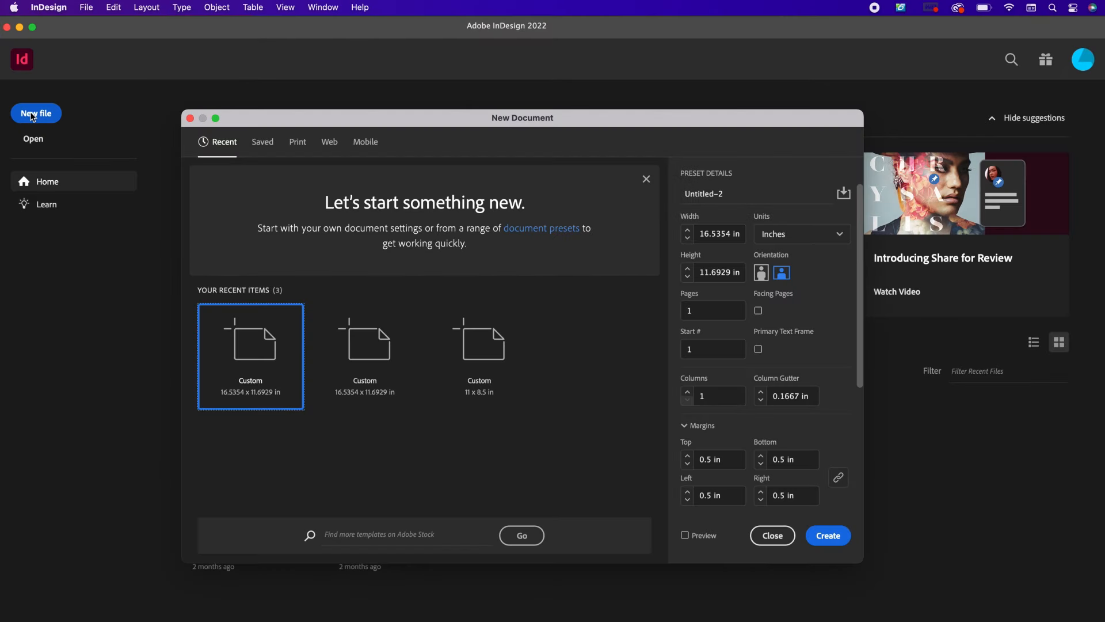
double_click(731, 234)
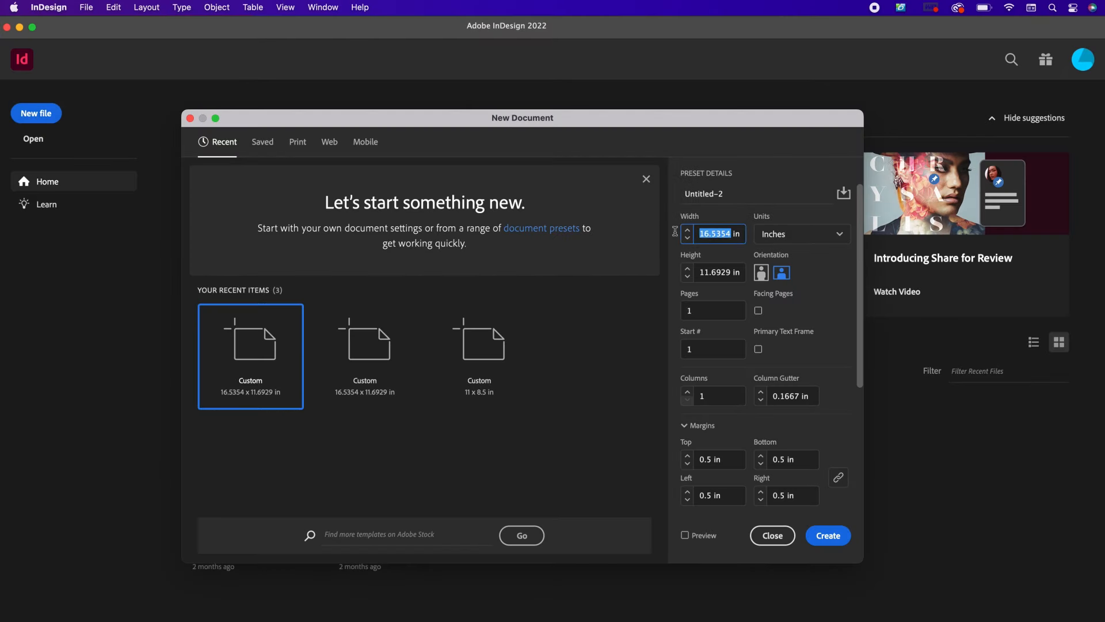
type("10")
double_click(731, 273)
type("20")
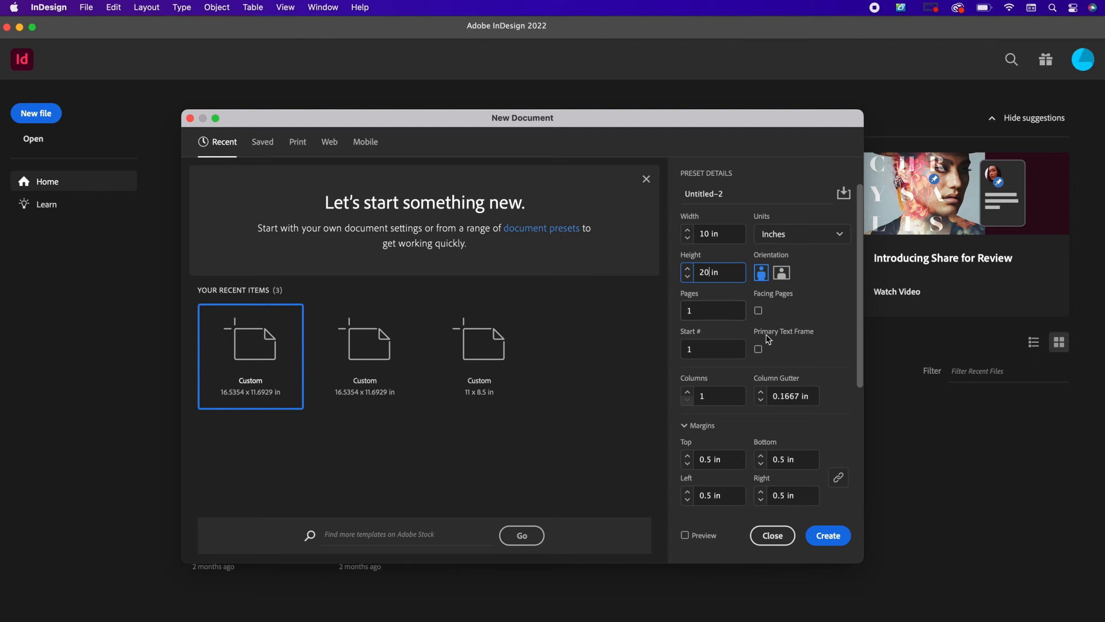
Set the bleed to 0.125 in on all sides and create the document
scroll(767, 345, "down", 5)
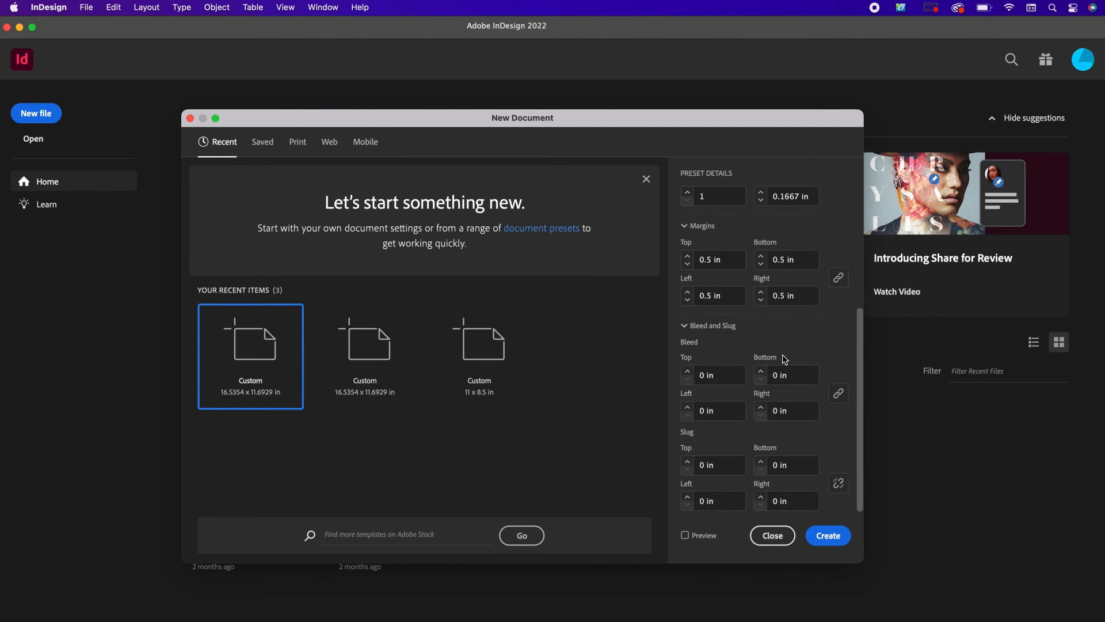
left_click(703, 374)
type(".125")
left_click(727, 411)
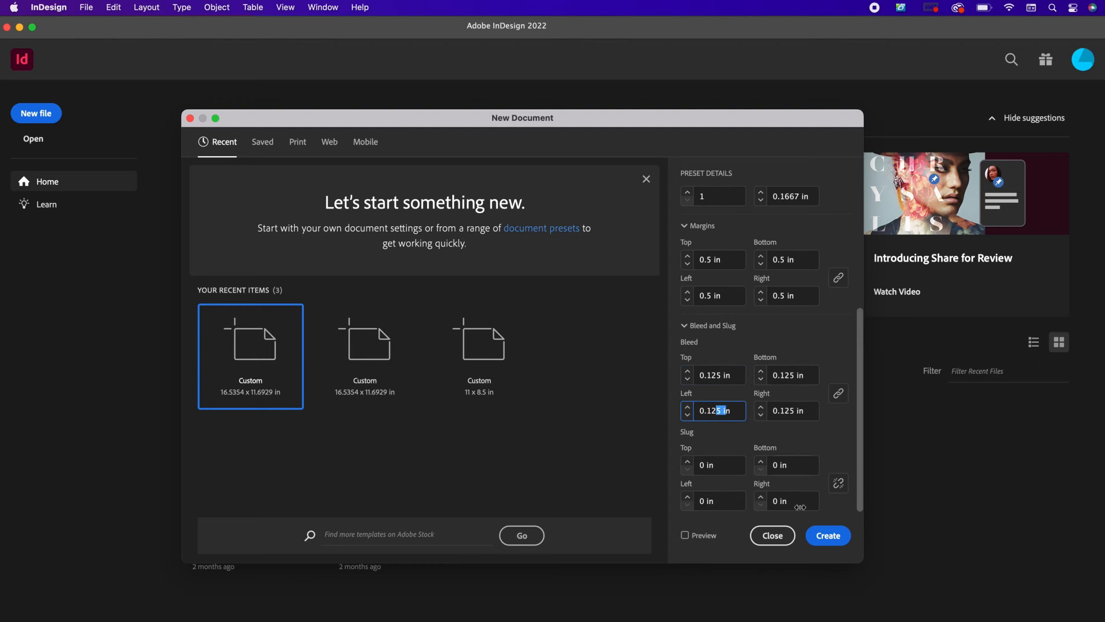
left_click(832, 540)
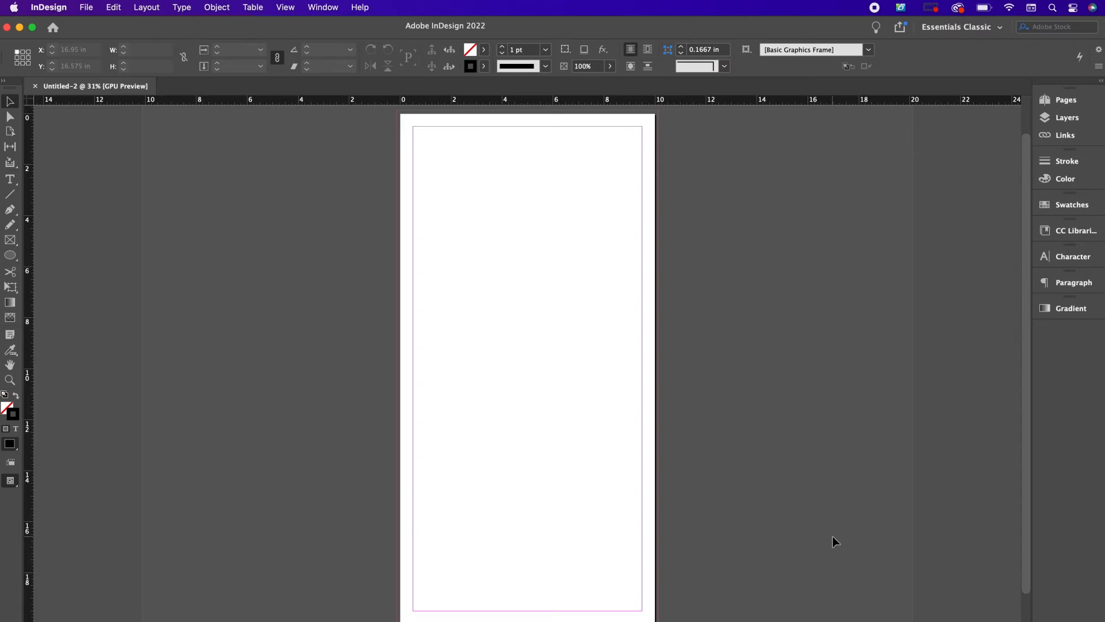
Select the A-Parent page and place a horizontal ruler guide at 10 in
left_click(1068, 101)
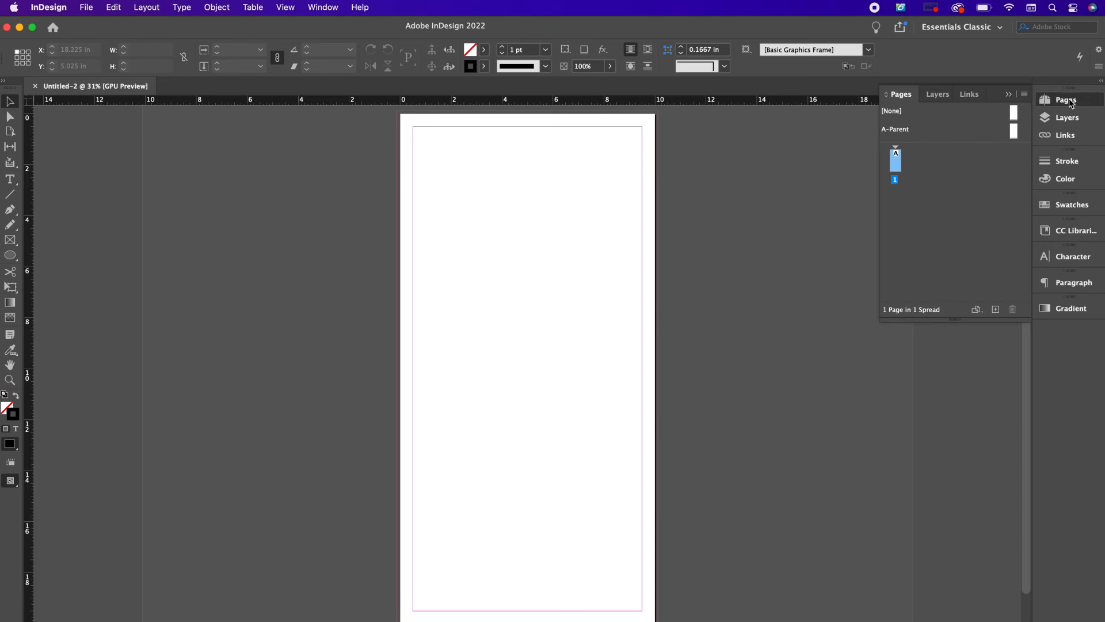
left_click(1017, 135)
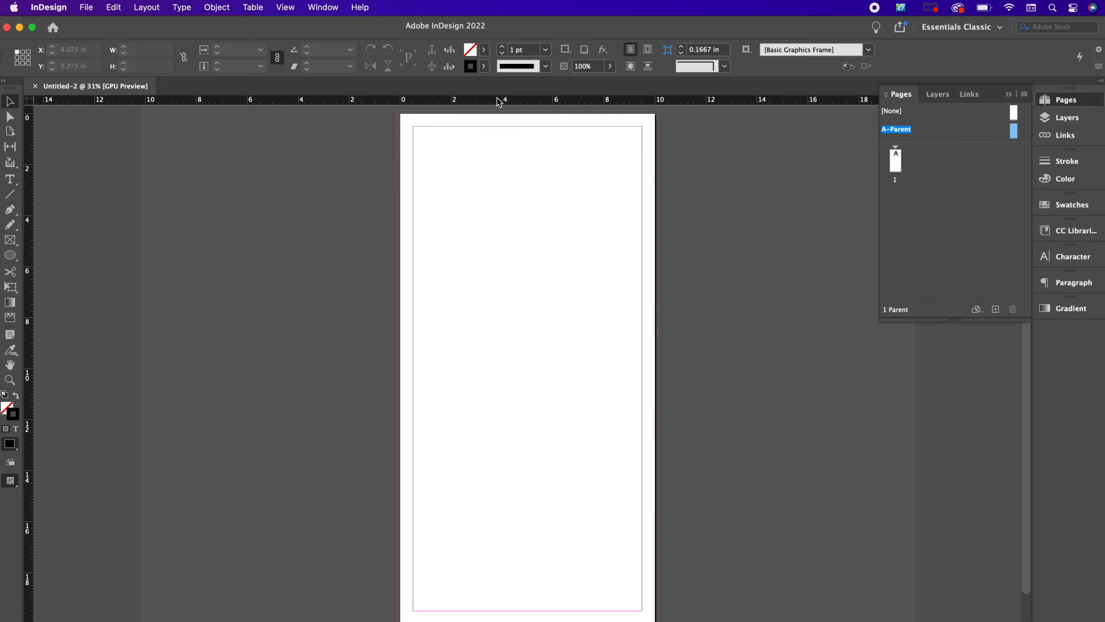
left_click_drag(499, 102, 528, 368)
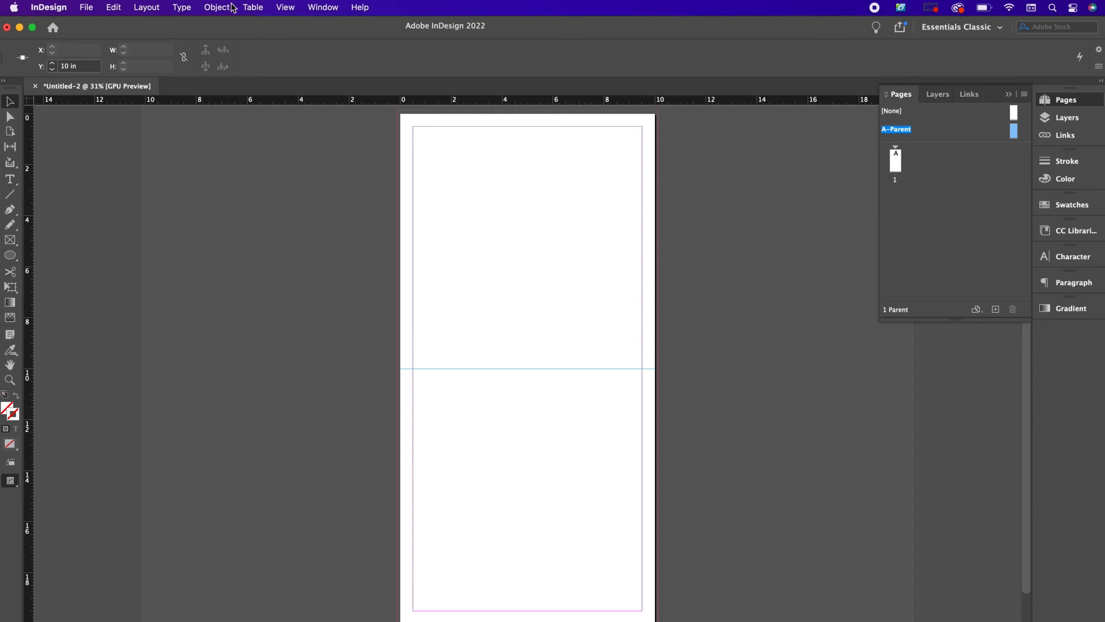
Insert a table with 5 body rows, 7 columns and 1 header row below the guide, and shorten the header row to about 0.82 in
left_click(252, 7)
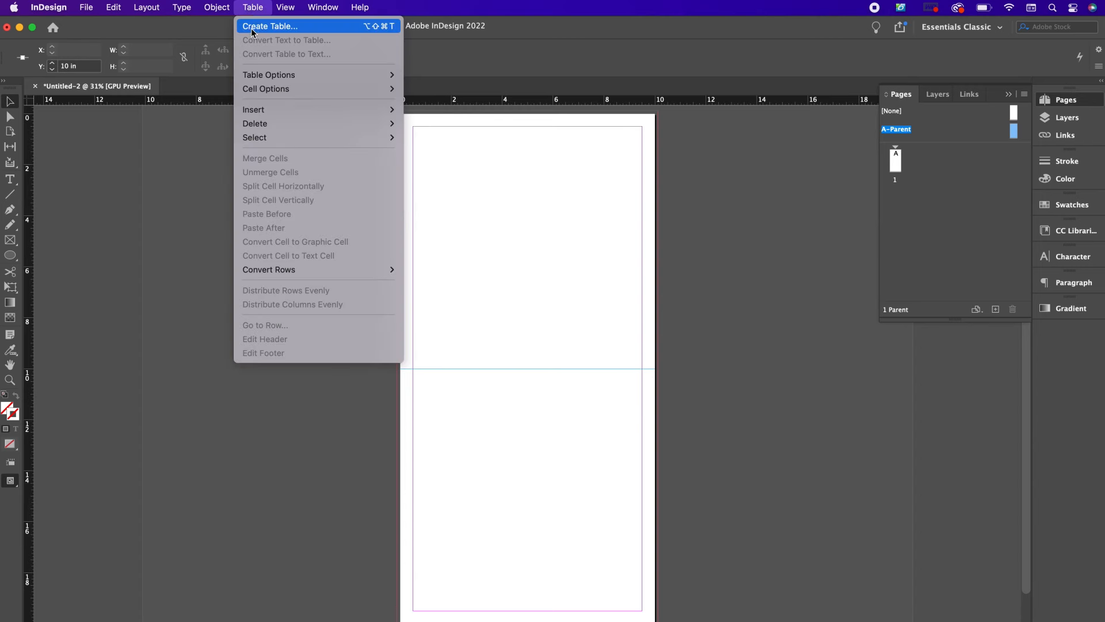
left_click(252, 27)
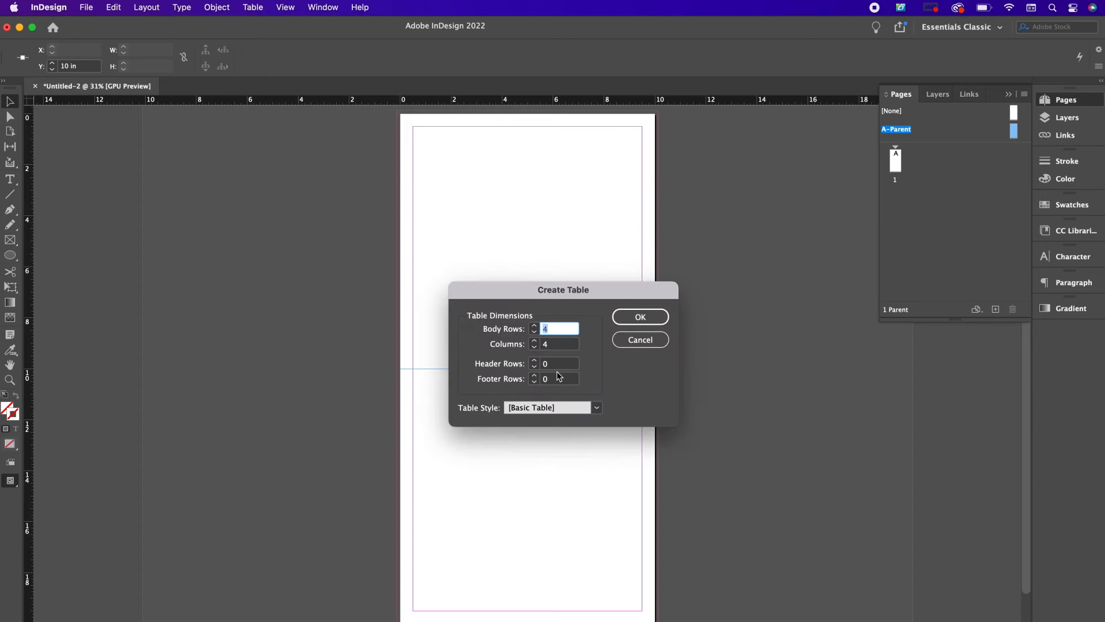
type("5")
key("Tab")
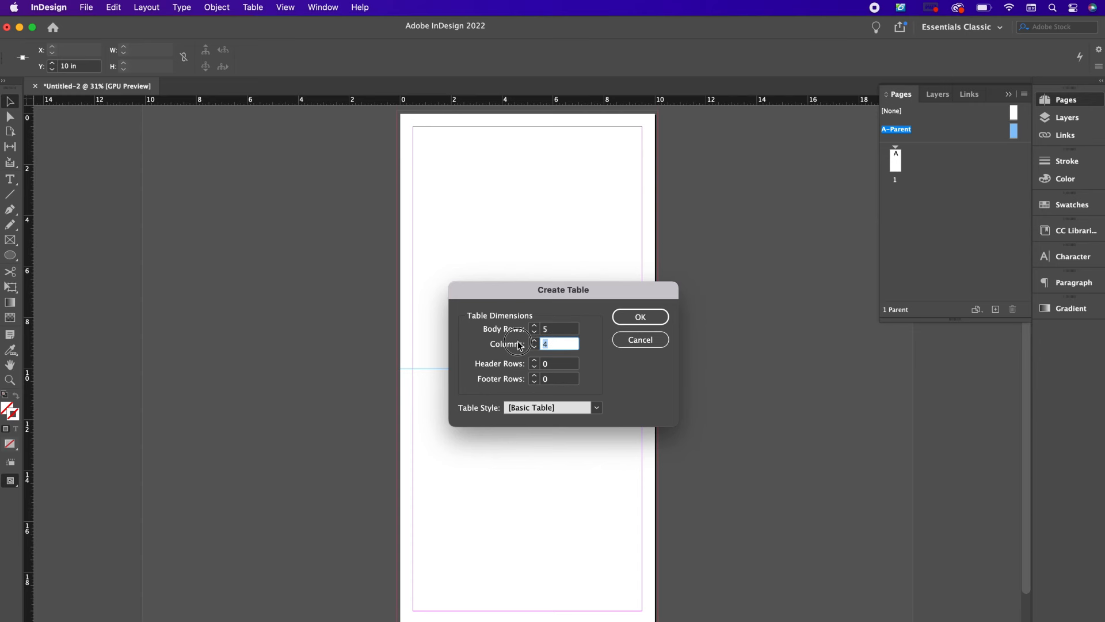
type("7")
key("Tab")
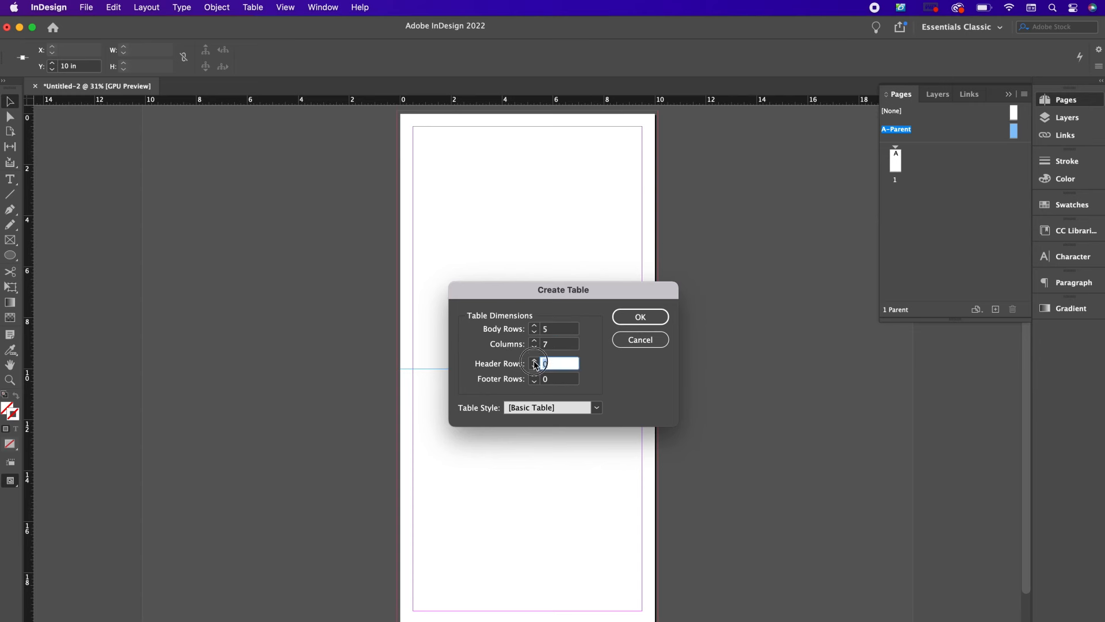
left_click(630, 317)
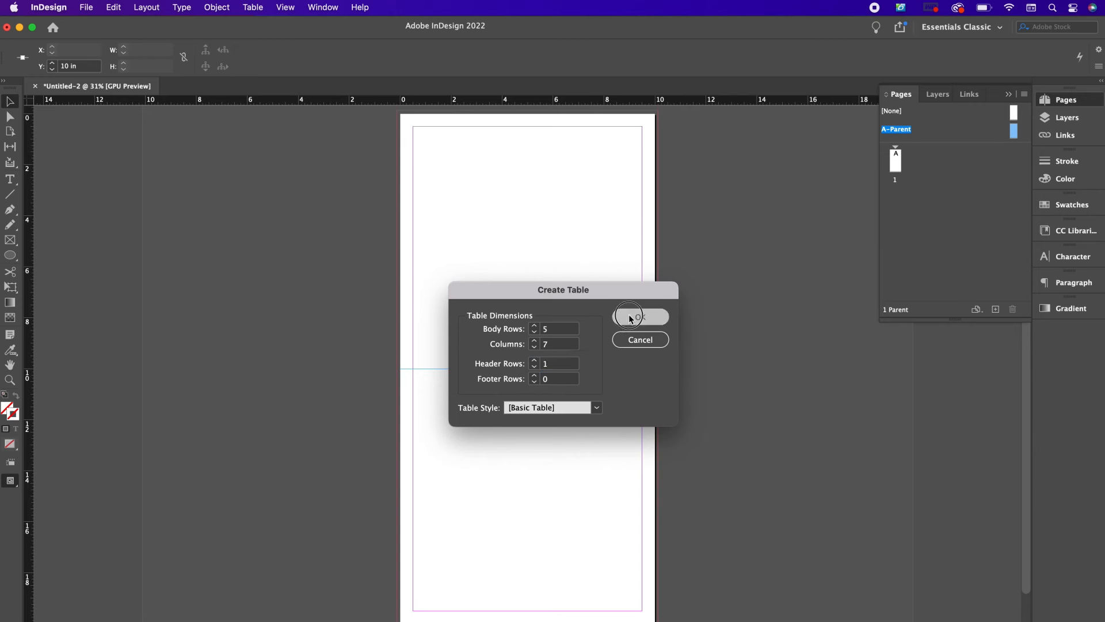
left_click(413, 374)
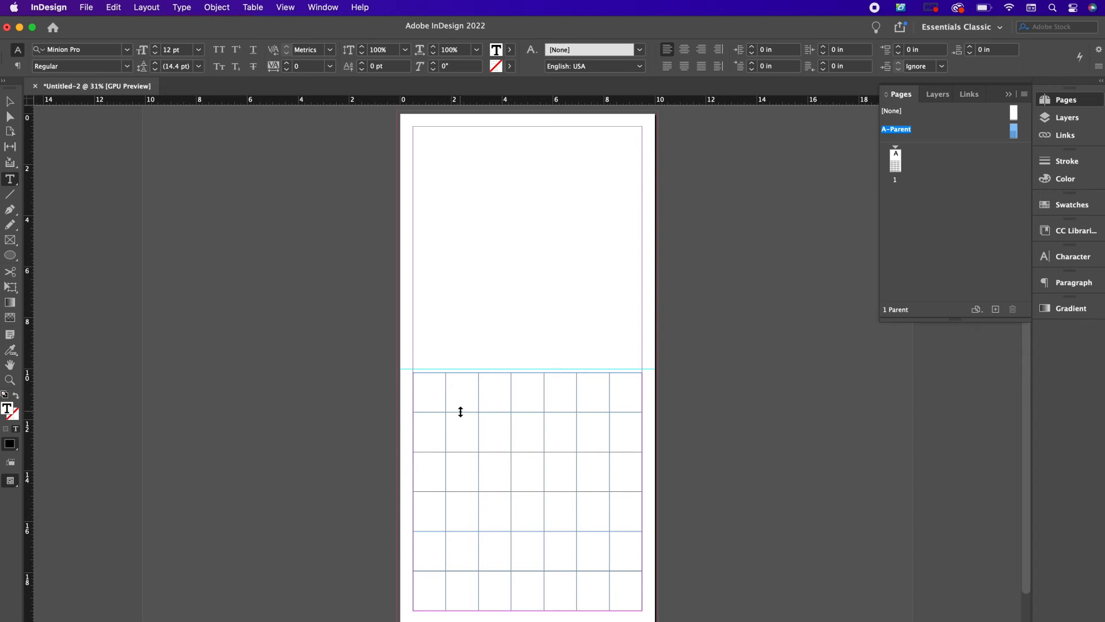
left_click_drag(461, 414, 458, 392)
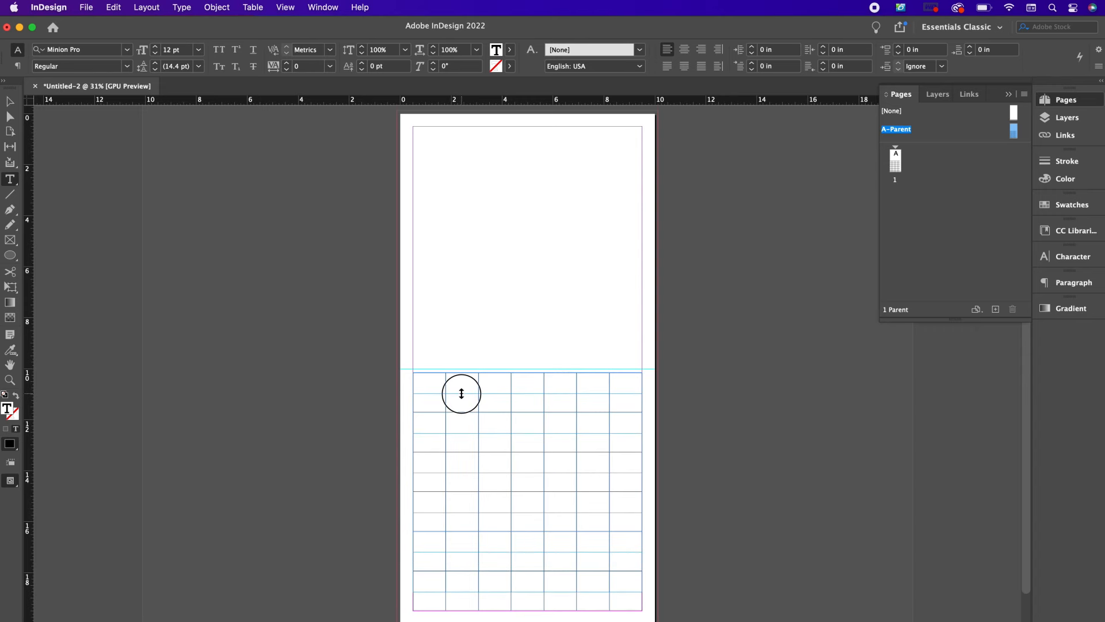
Fill the header row with the weekday names Sunday, Monday, Tuesday, Wednesday, Thursday, Friday and Saturday
key("super+equal")
type("Sunday")
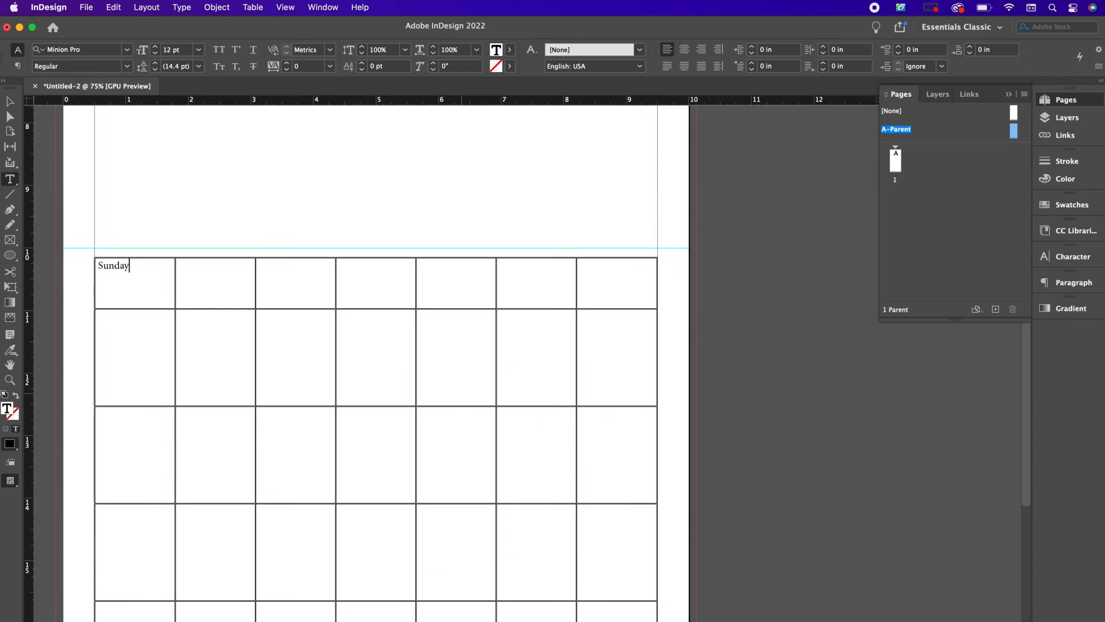
key("Tab")
type("Mond")
key("Tab")
type("Tuesday")
key("Tab")
type("Wedne")
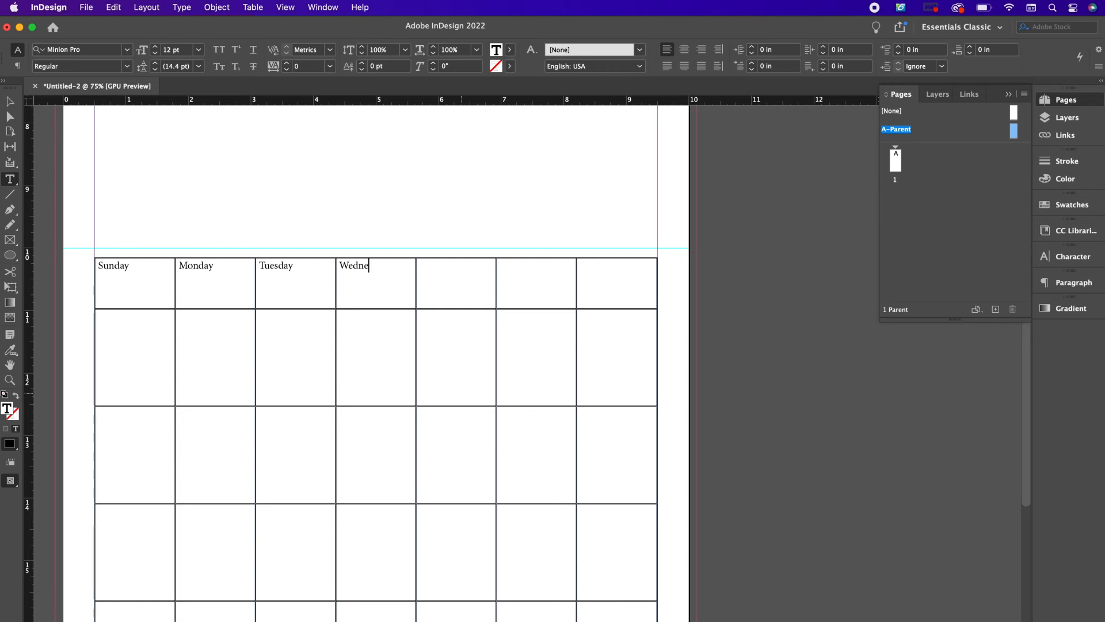
type("sday")
key("Tab")
type("Thursday")
key("Tab")
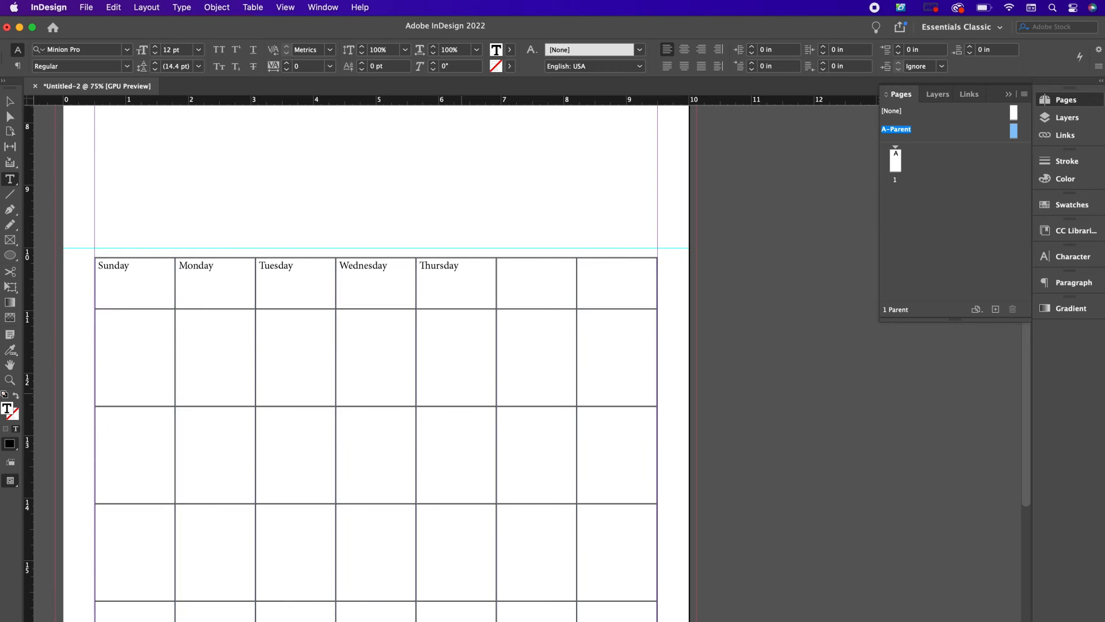
type("Fri")
key("Tab")
type("Saturday")
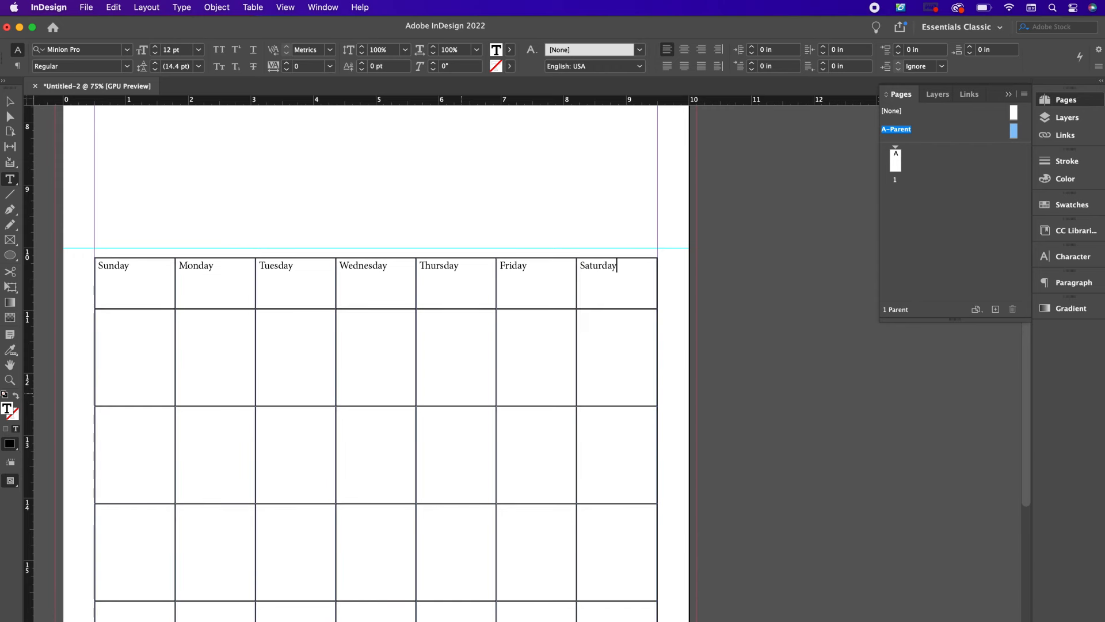
Format the weekday header cells in BrantFord Typeface Bold at 14 pt
left_click_drag(590, 285, 141, 296)
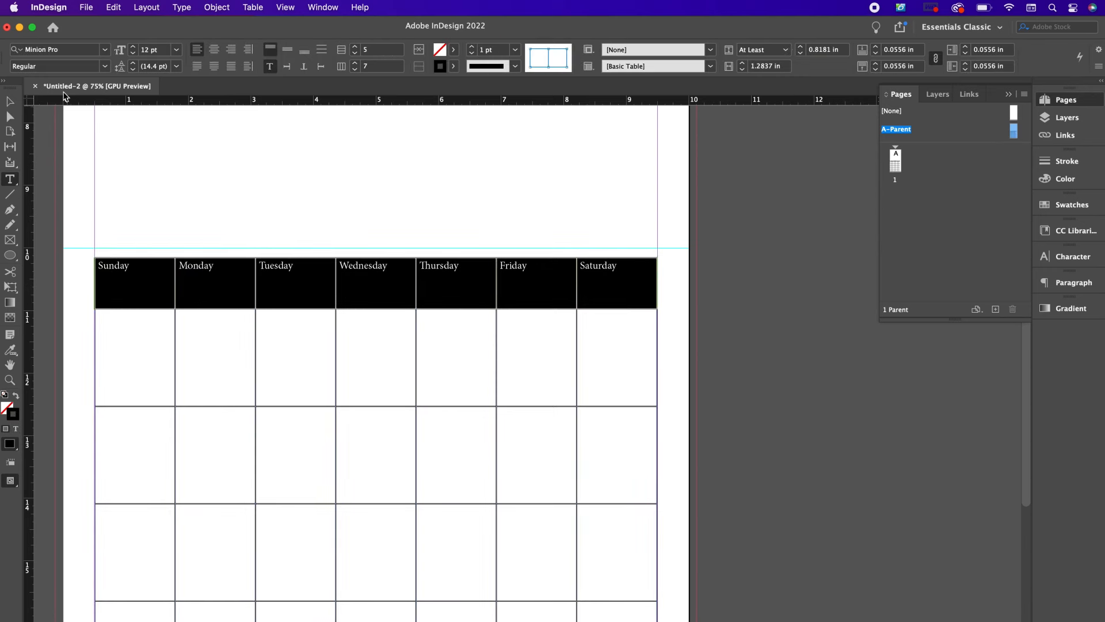
left_click(69, 53)
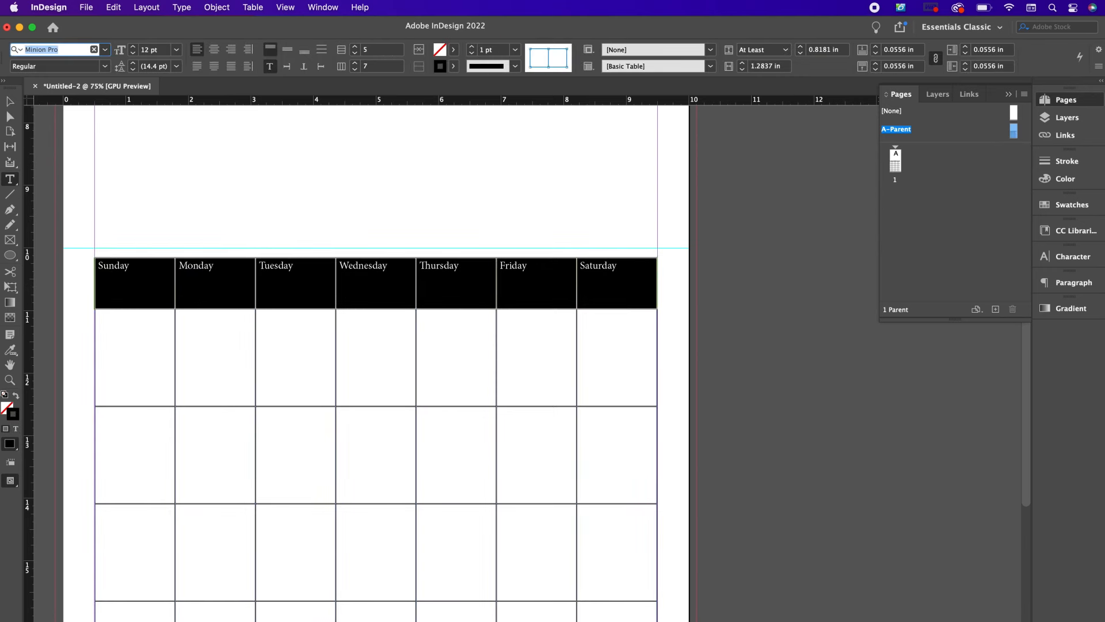
type("brand")
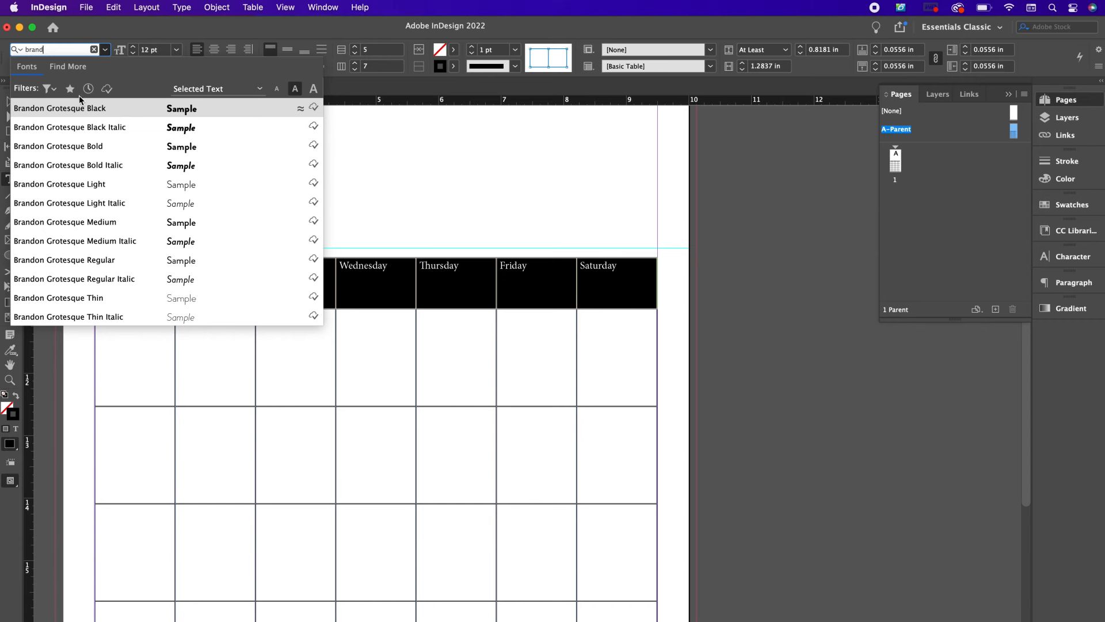
key("BackSpace")
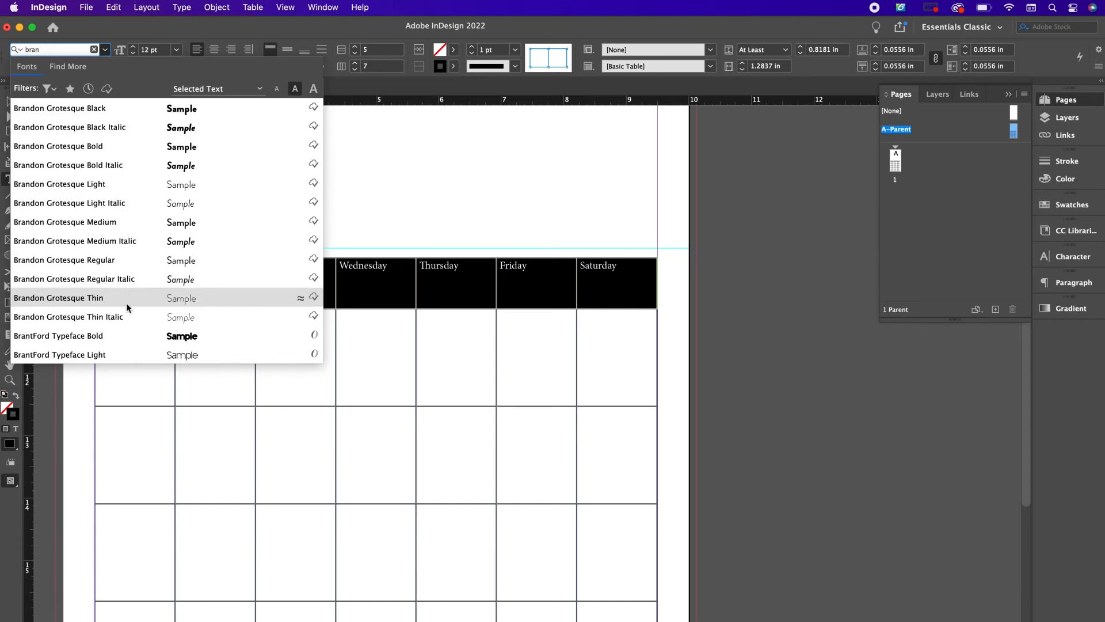
left_click(124, 333)
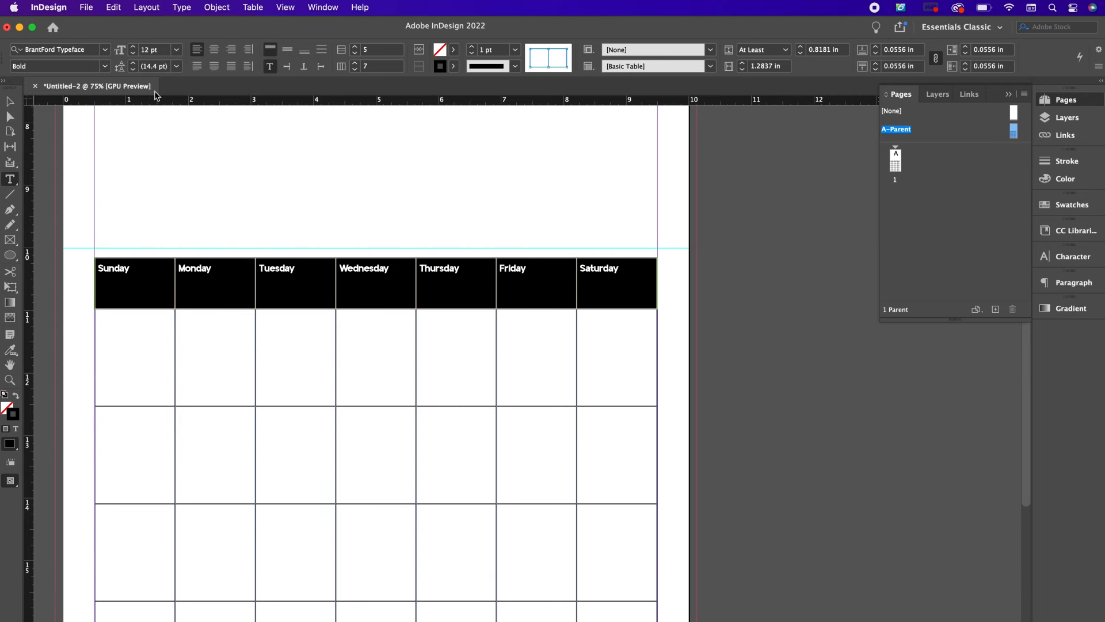
left_click(148, 52)
key("Up")
key("Up")
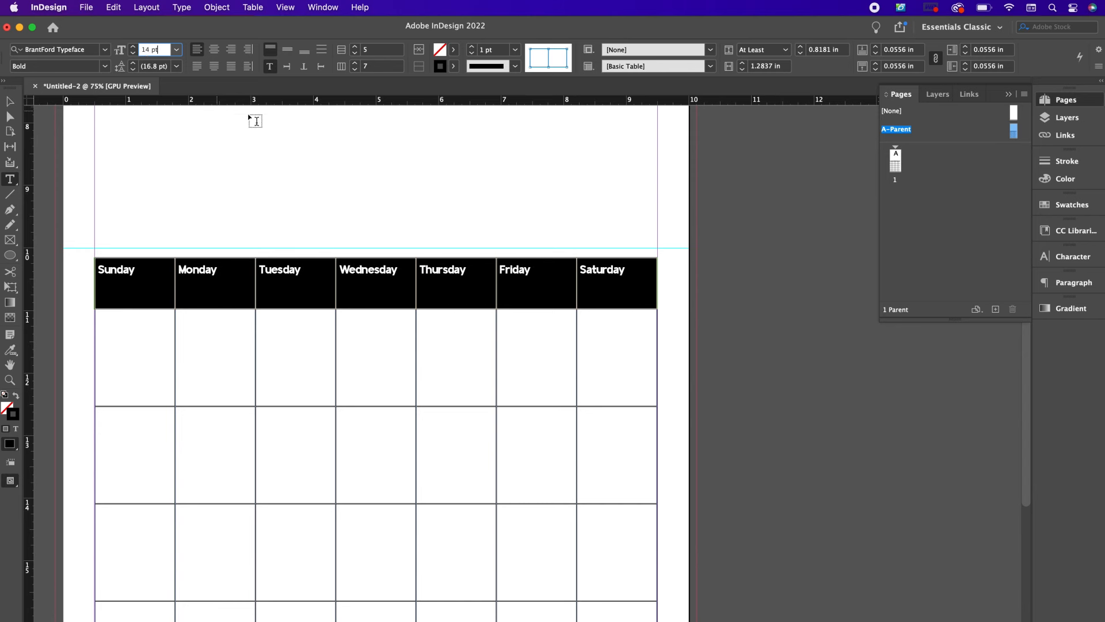
Set the tracking of the weekday headers to 120 and center their text horizontally
left_click(1064, 261)
left_click(1022, 322)
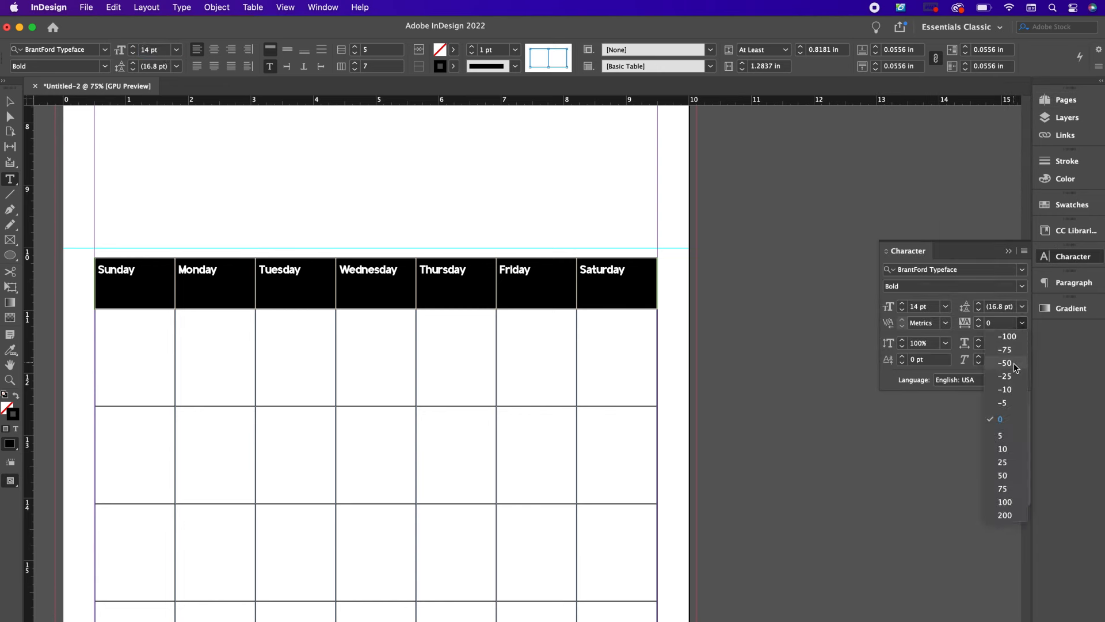
left_click(993, 323)
left_click(993, 323)
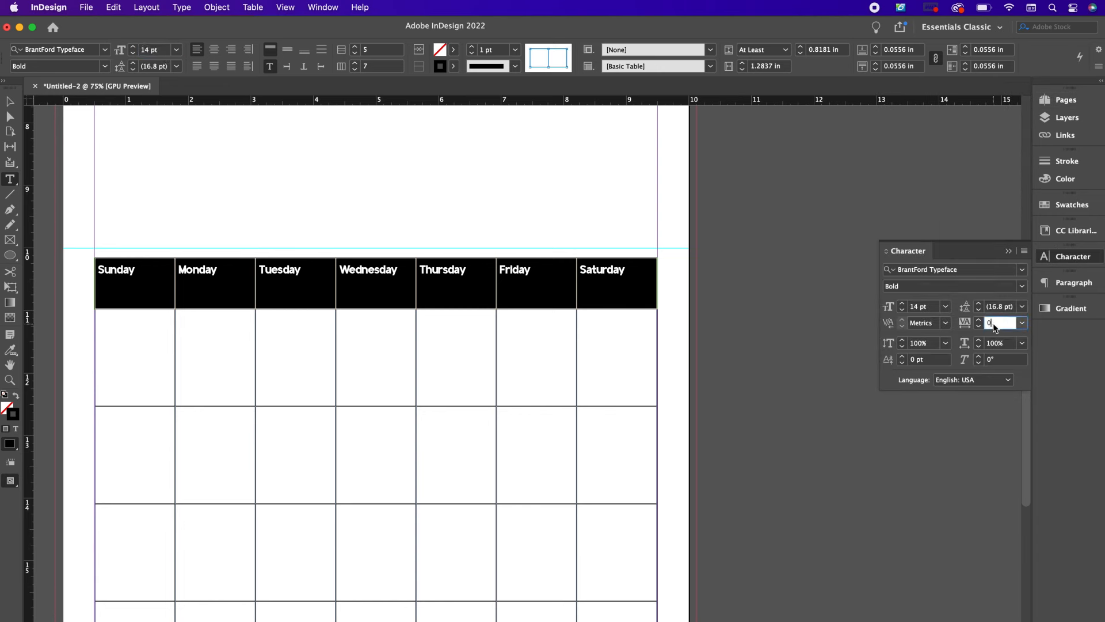
key("Return")
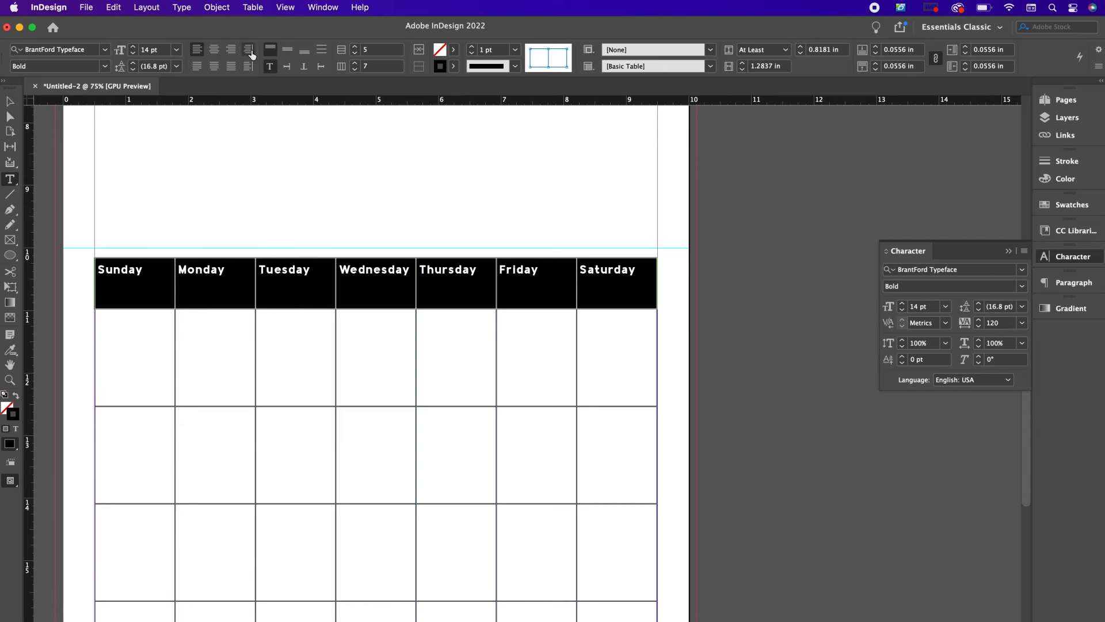
left_click(215, 51)
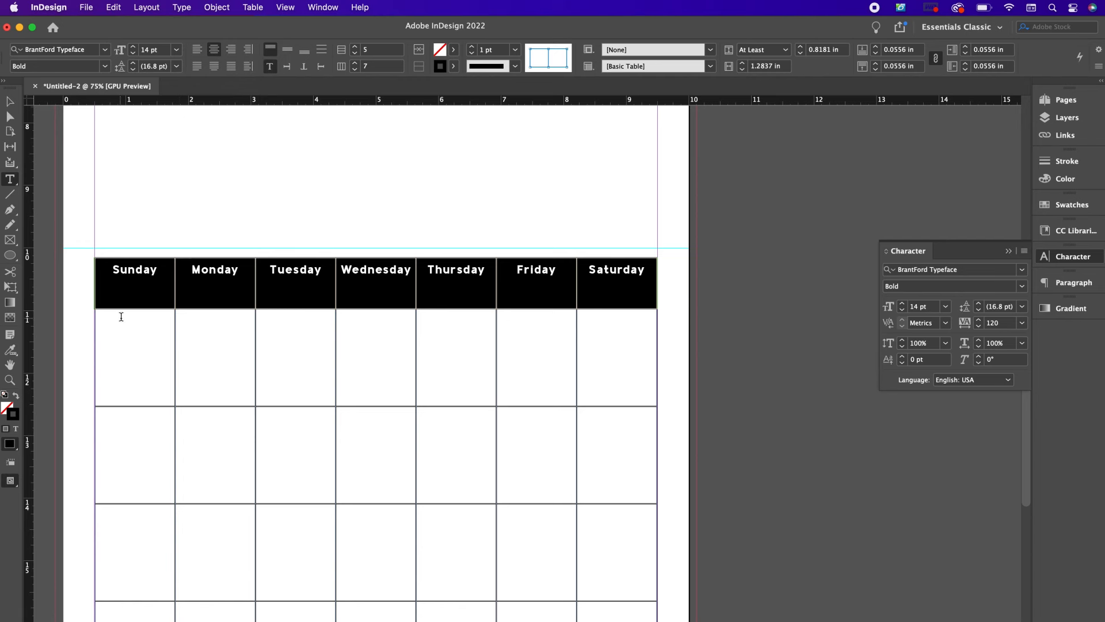
Apply All Caps to each of the seven weekday names in the header row
left_click(146, 284)
double_click(135, 270)
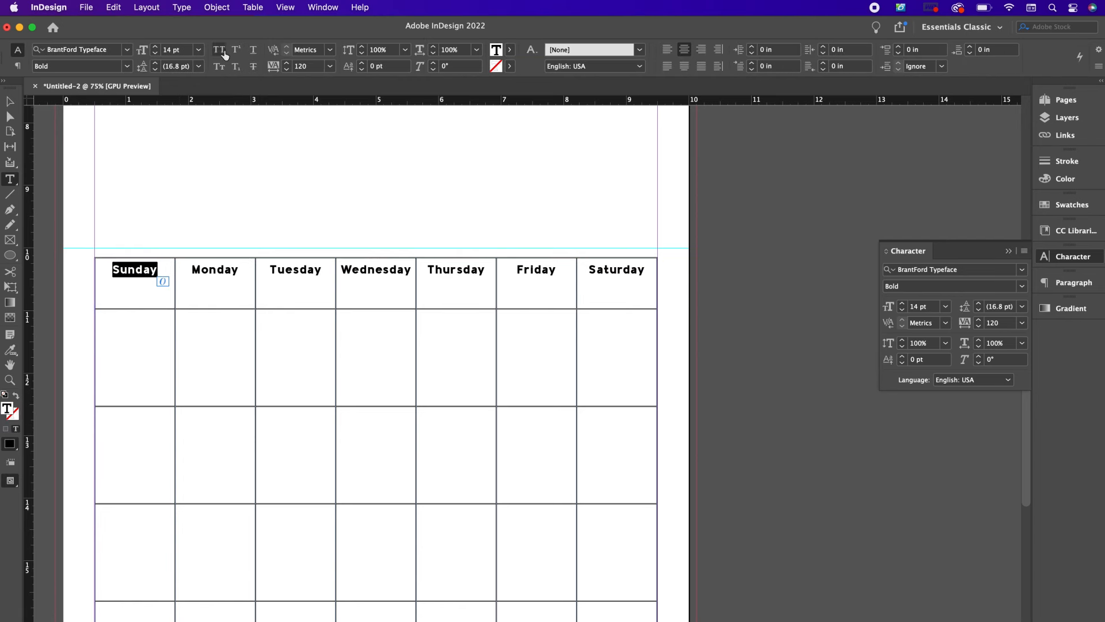
left_click(220, 49)
double_click(215, 269)
left_click(218, 65)
double_click(295, 269)
left_click(217, 65)
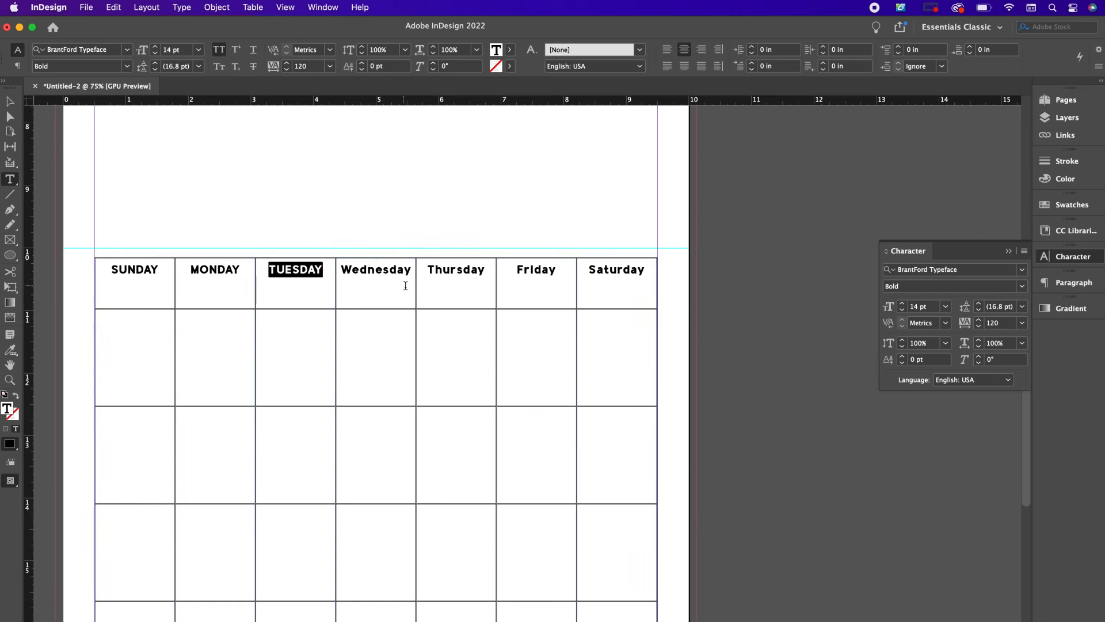
double_click(376, 270)
left_click(218, 65)
double_click(456, 269)
left_click(219, 50)
double_click(536, 270)
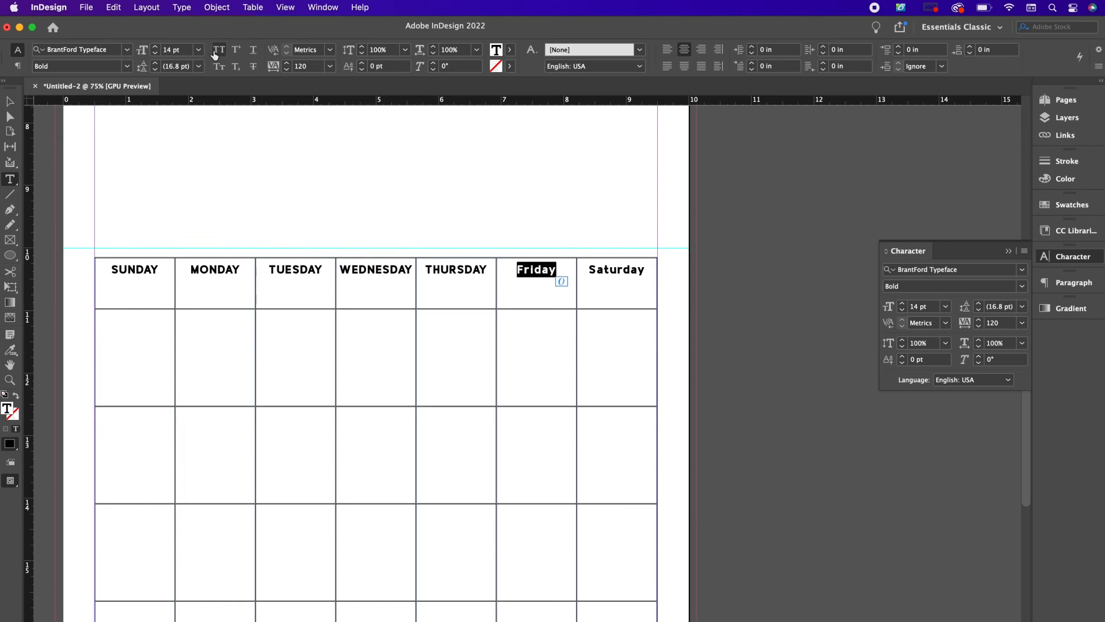
left_click(219, 49)
double_click(617, 269)
left_click(219, 50)
key("Escape")
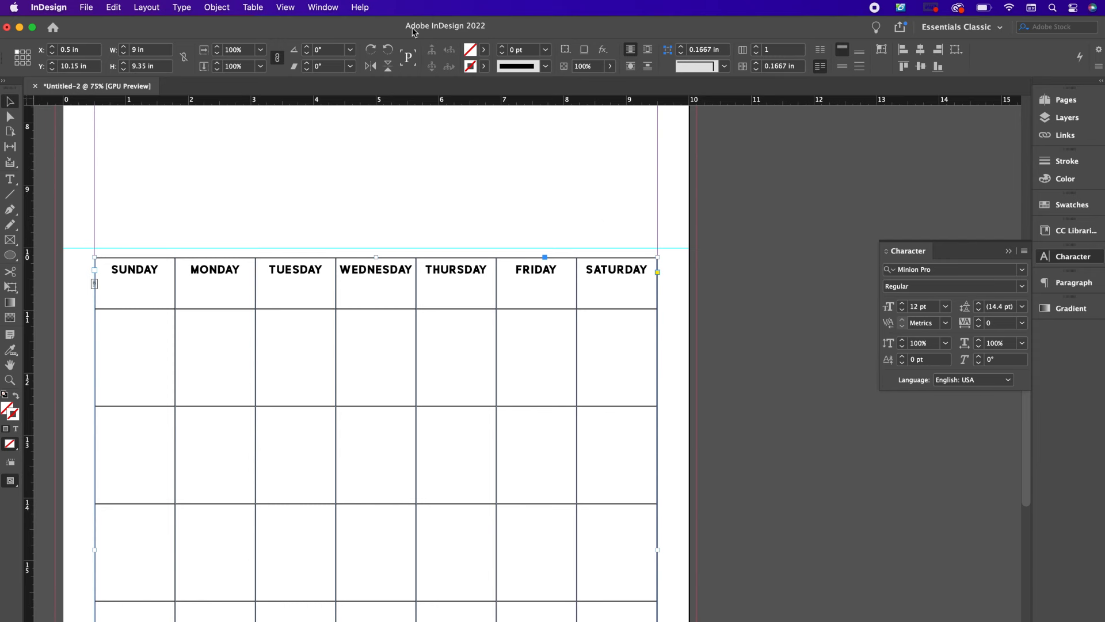
Create a new cell style and name it Days of the Week
left_click(321, 8)
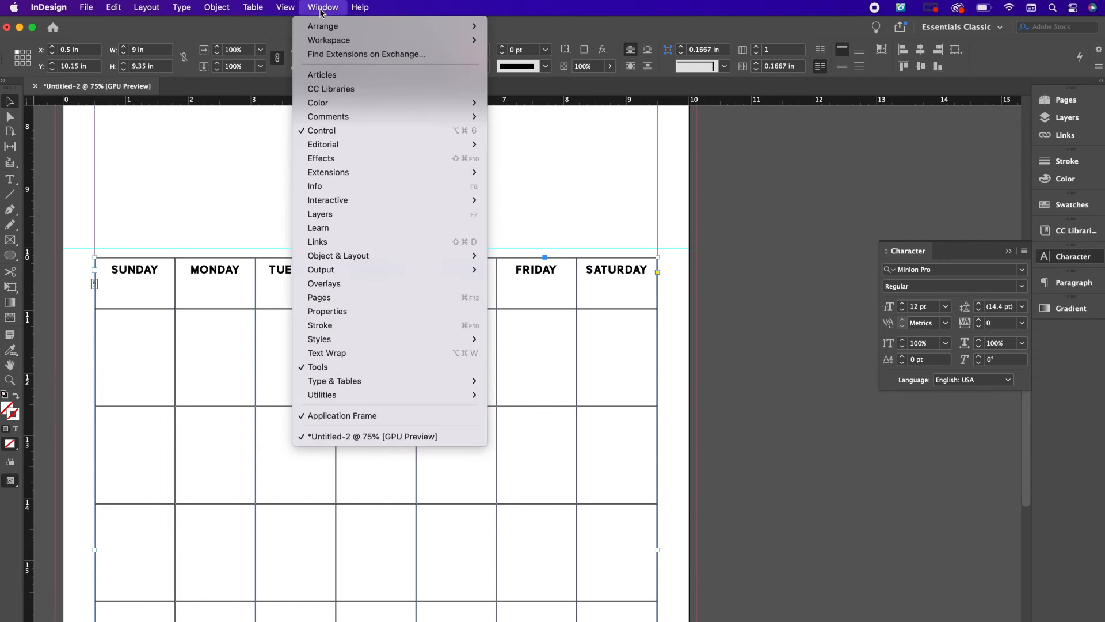
mouse_move(453, 340)
left_click(514, 339)
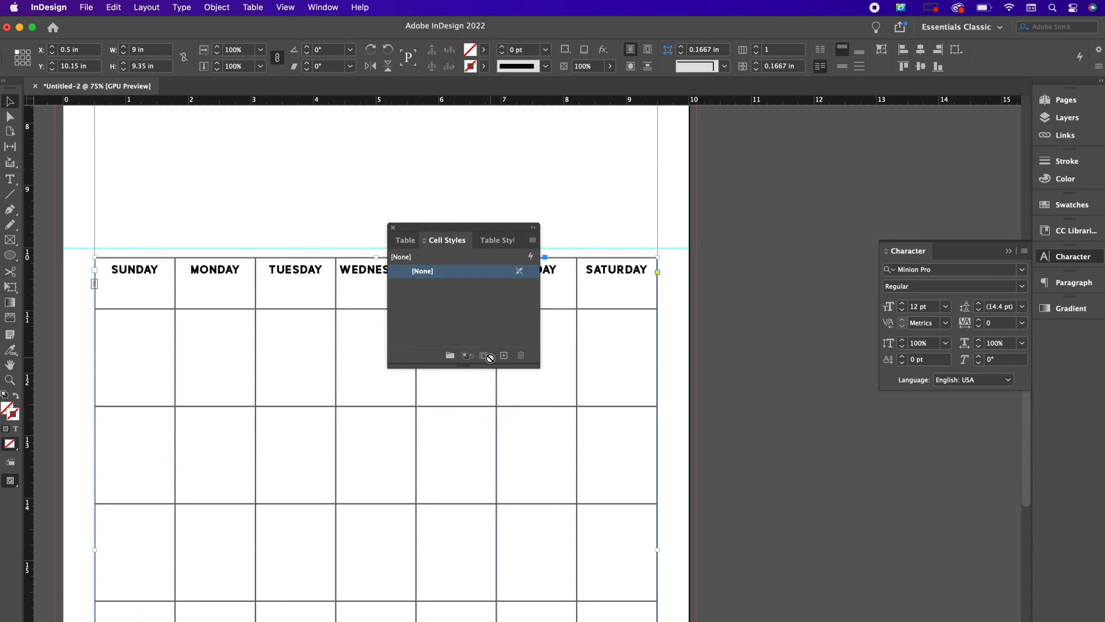
left_click(504, 355)
double_click(450, 284)
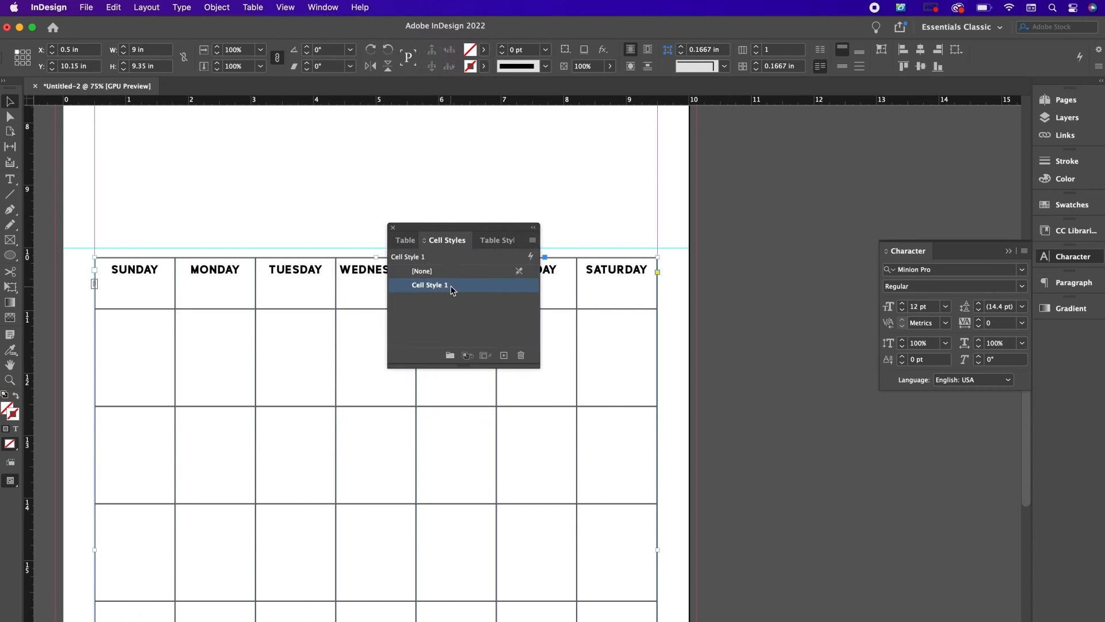
type("Days of the Week")
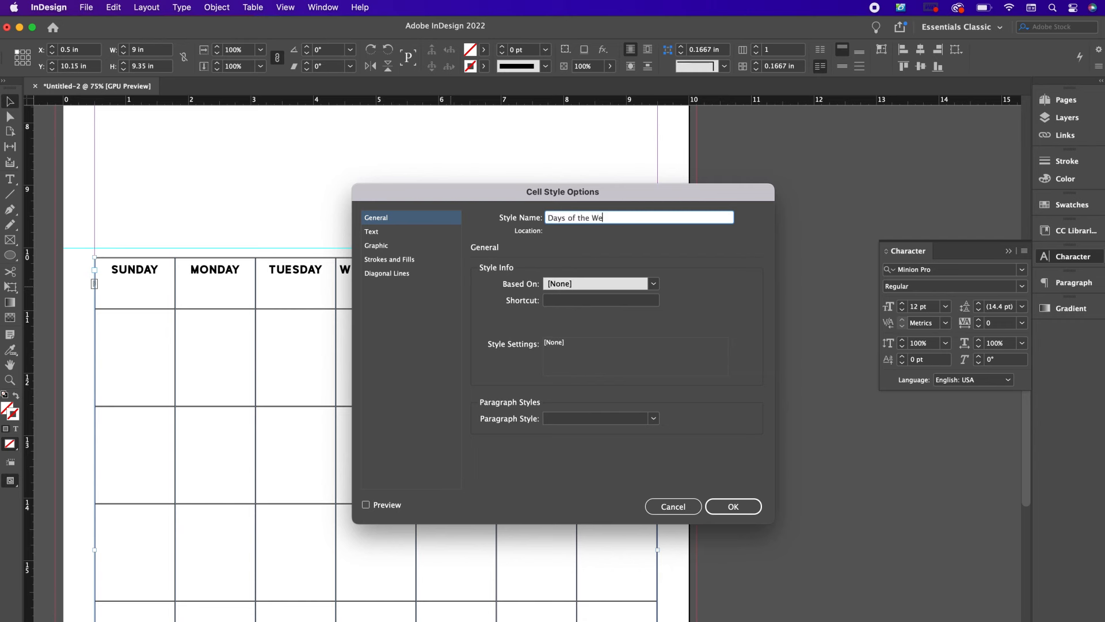
Set the vertical justification of the Days of the Week cell style to Align Center
left_click(407, 234)
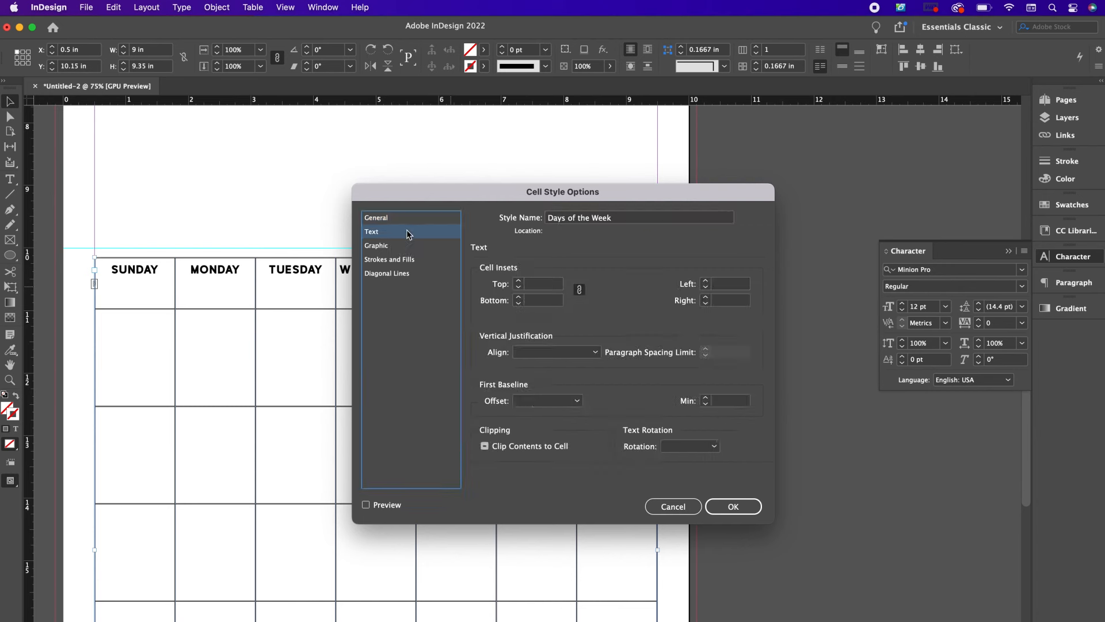
left_click(566, 352)
left_click(559, 378)
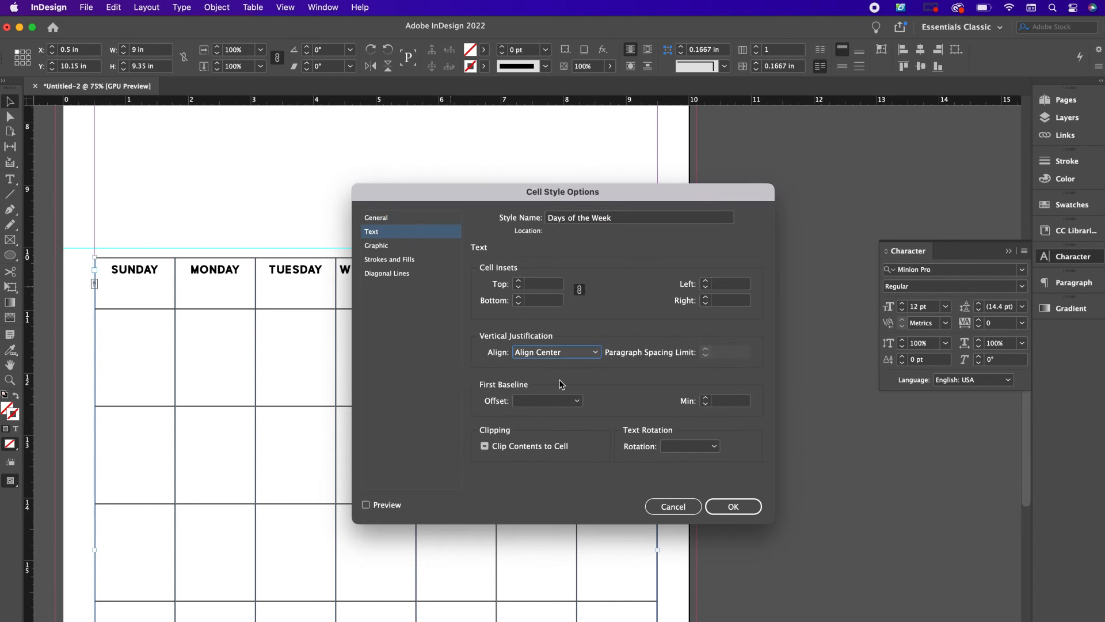
Give the Days of the Week style a 2 pt [Paper] cell stroke with the solid line type
left_click(403, 260)
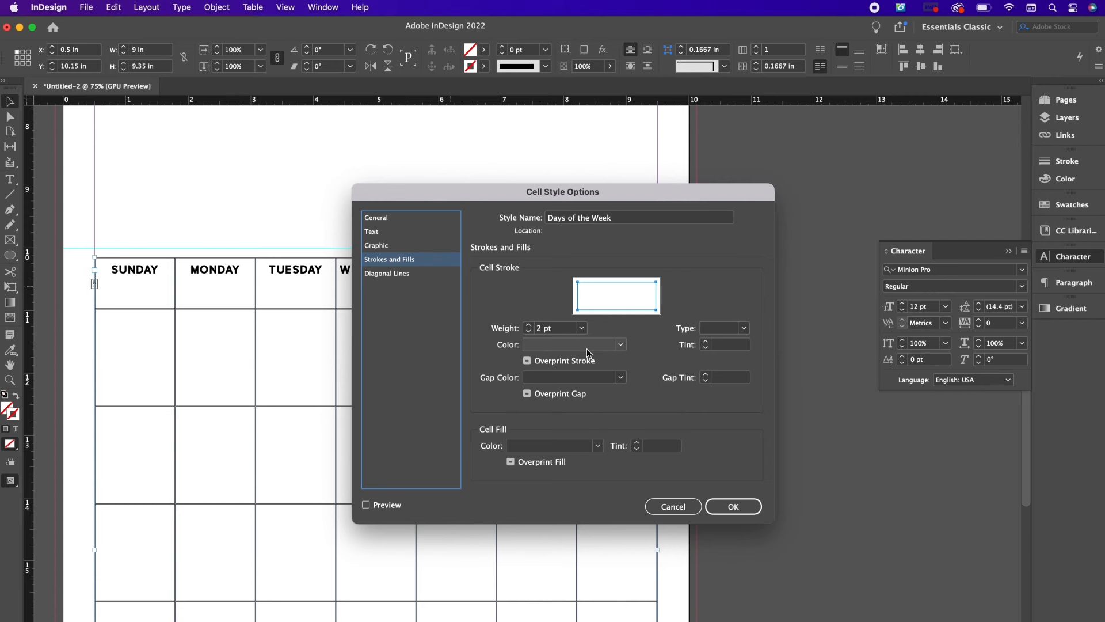
left_click(620, 346)
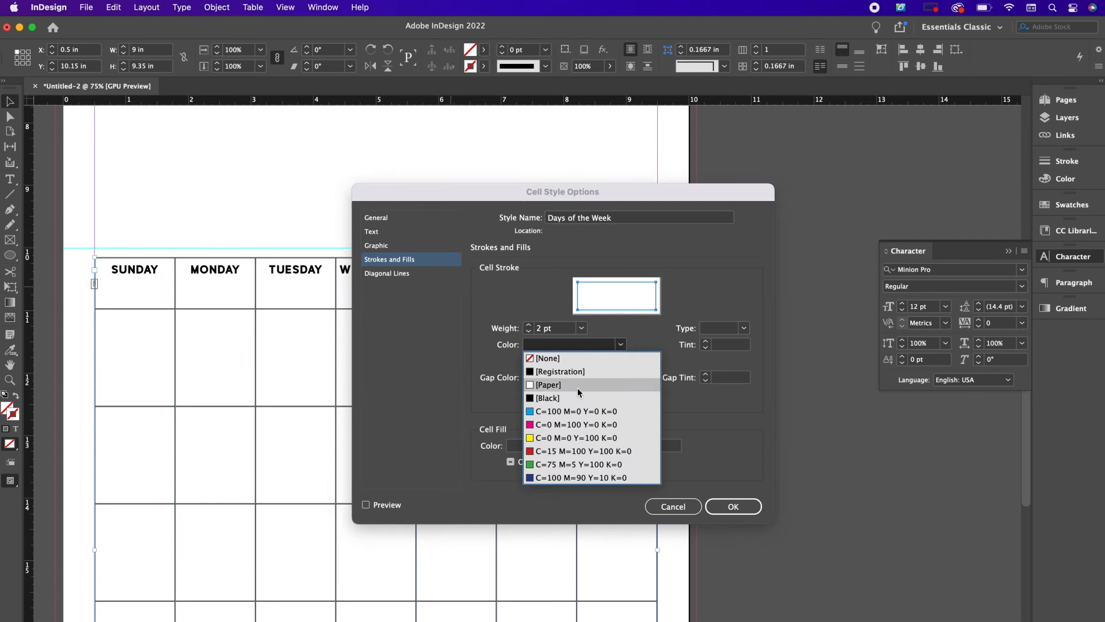
left_click(579, 391)
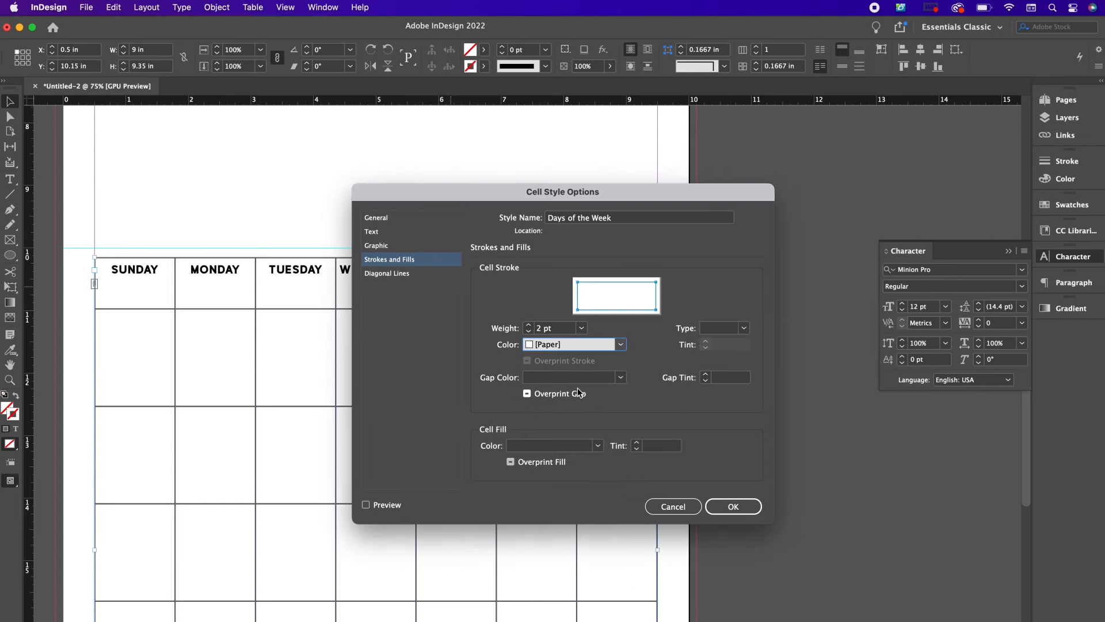
left_click(748, 329)
left_click(742, 344)
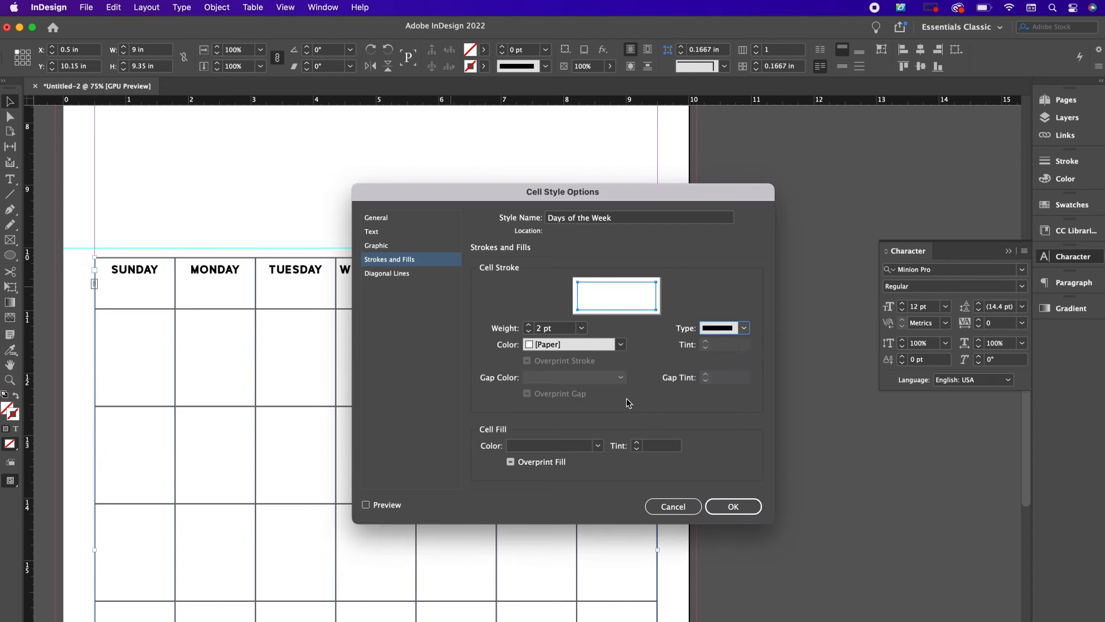
Set the style's cell fill to C=100 M=0 Y=0 K=0 at 15% tint and save the style
left_click(603, 444)
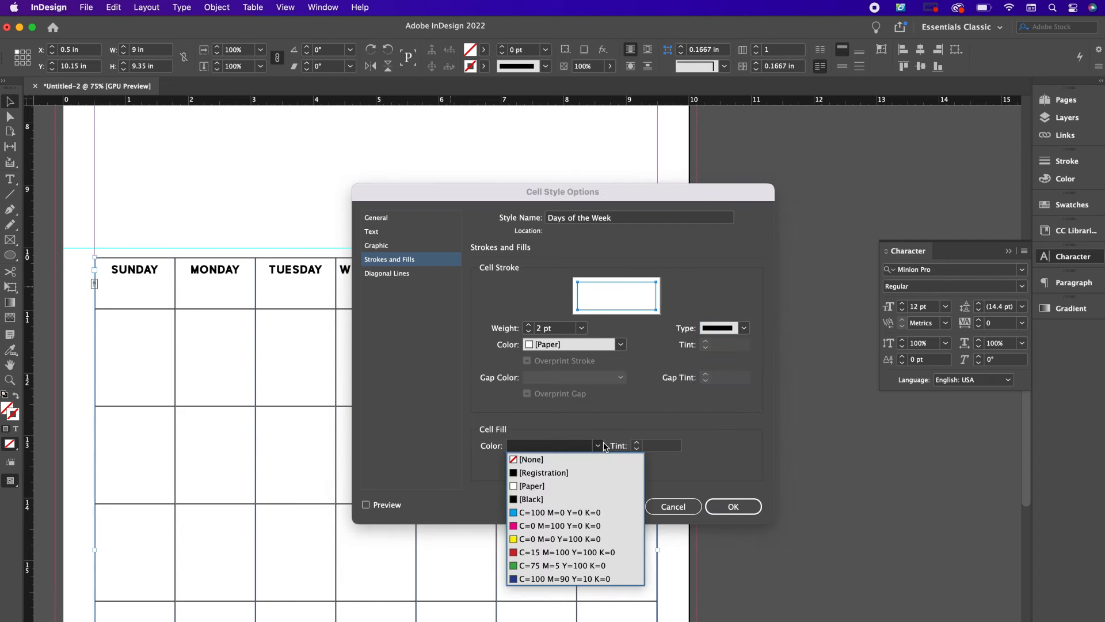
left_click(556, 512)
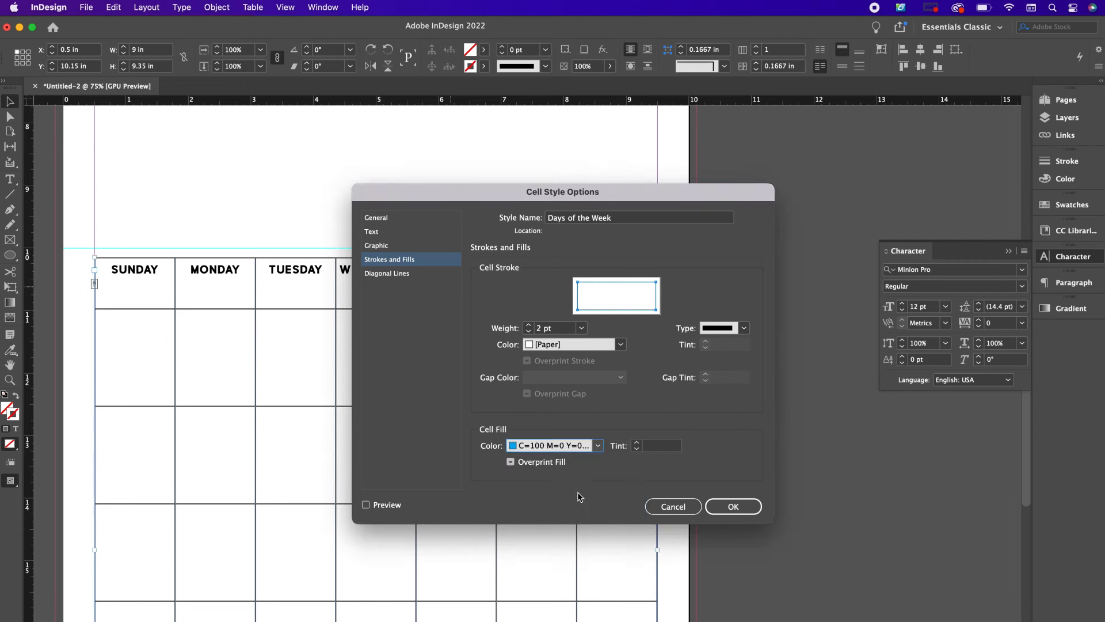
left_click(649, 447)
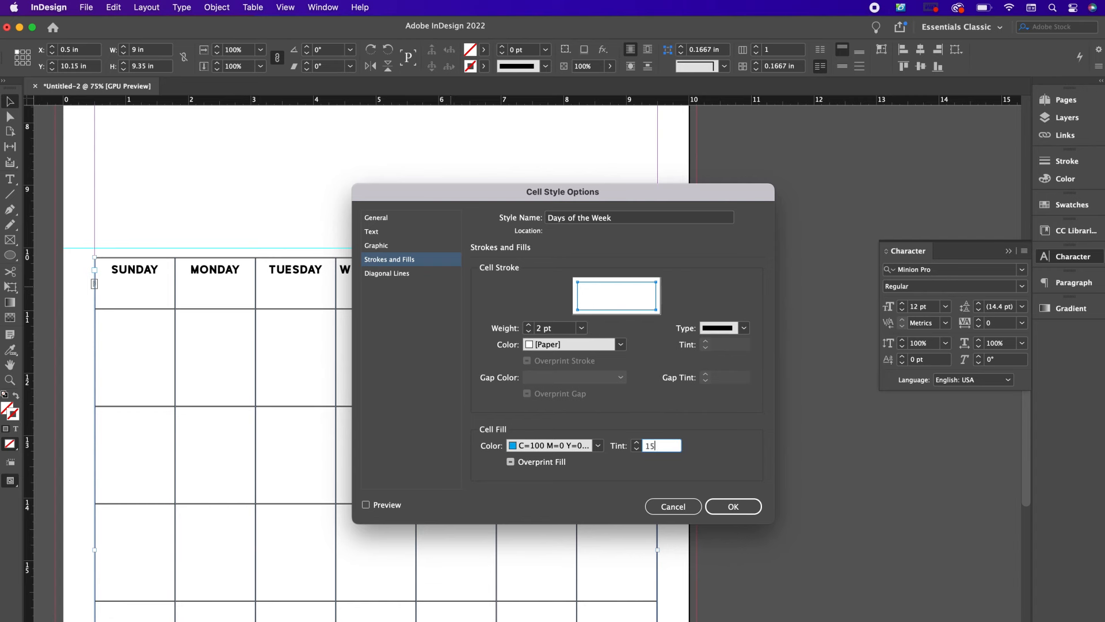
type("15")
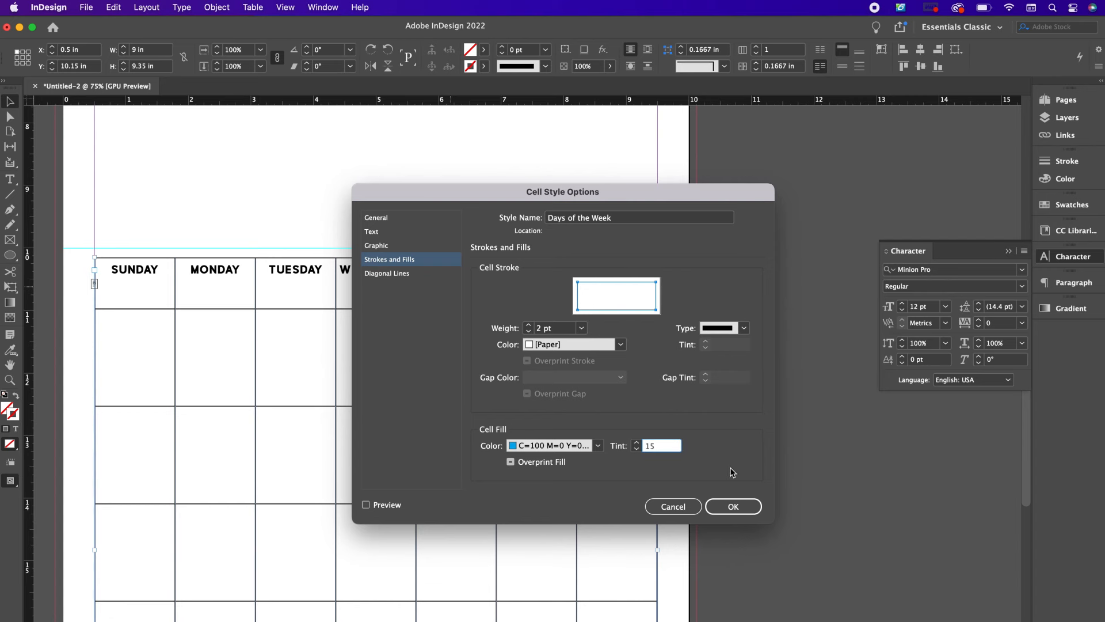
left_click(734, 506)
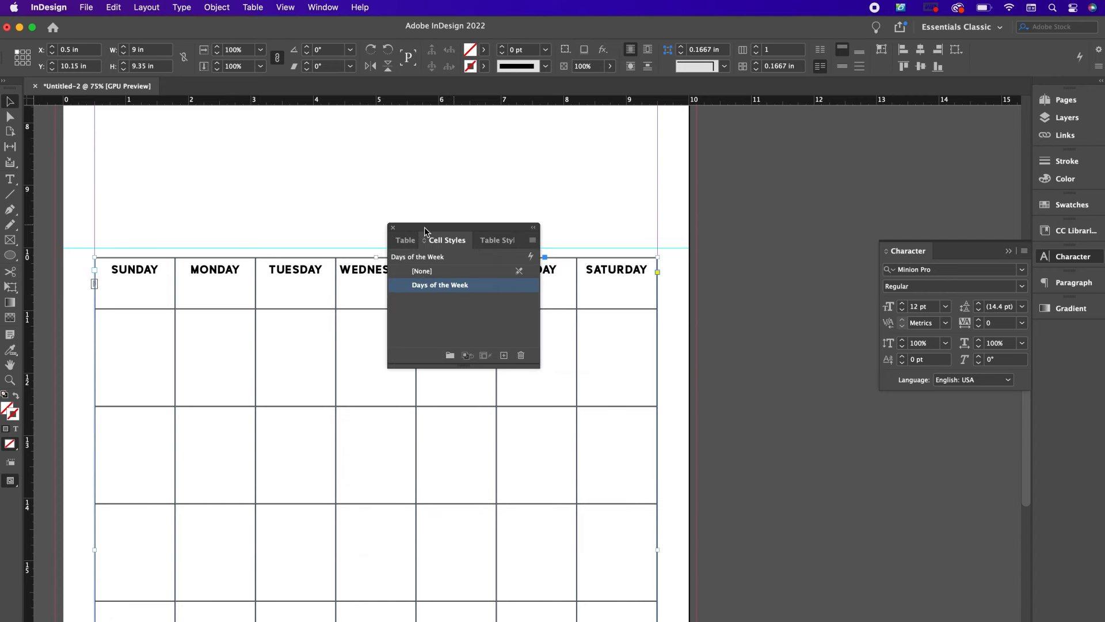
Apply the Days of the Week cell style to the entire weekday header row
left_click_drag(425, 231, 758, 160)
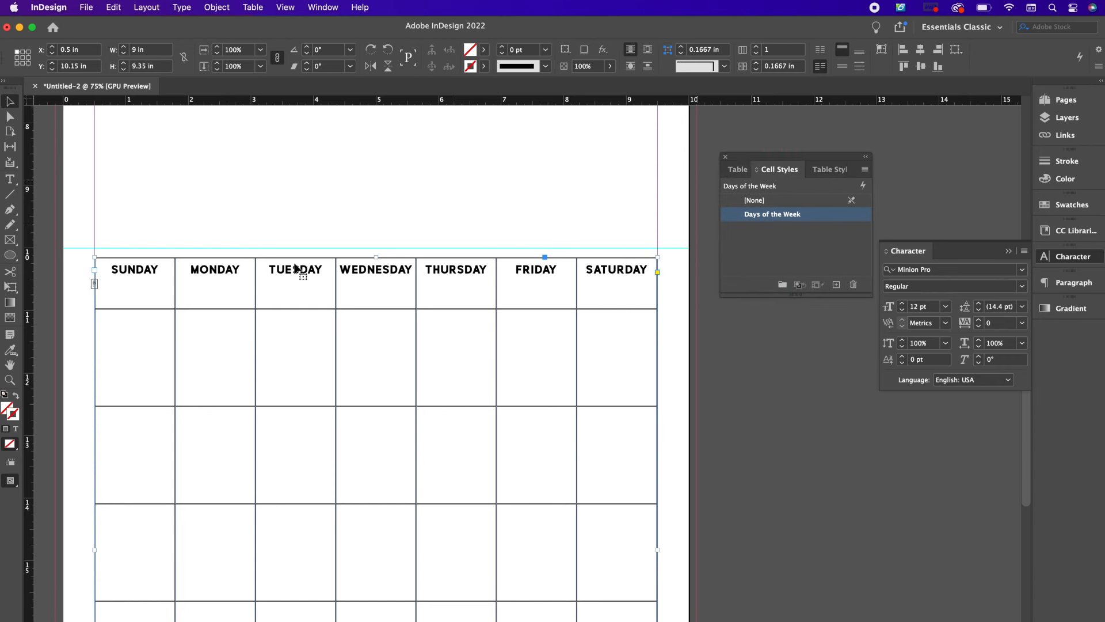
double_click(141, 280)
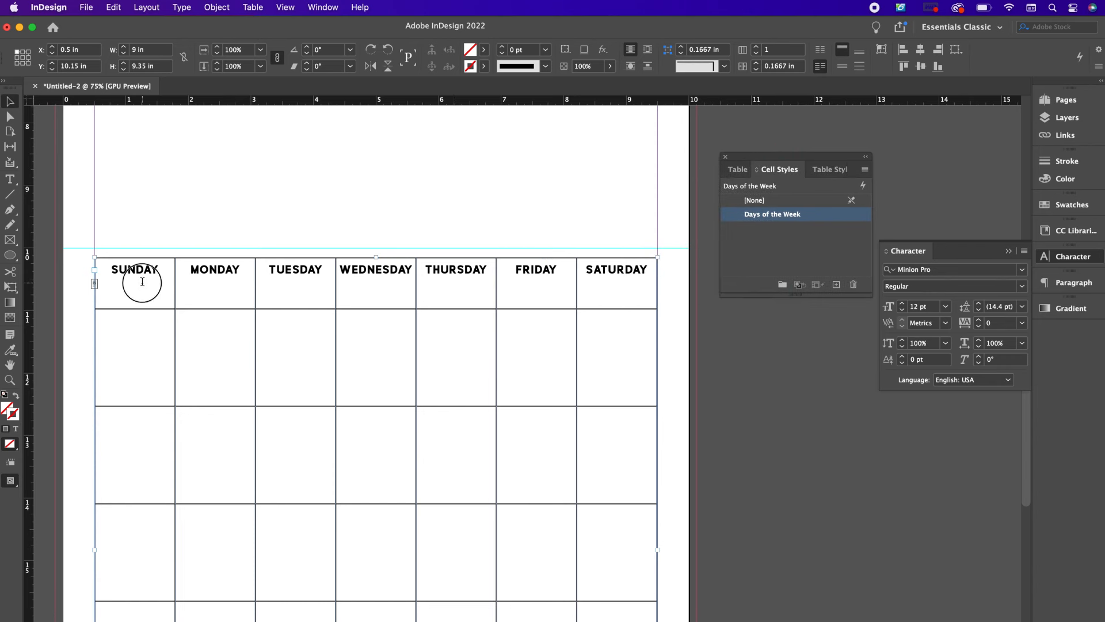
left_click(92, 284)
left_click(778, 214)
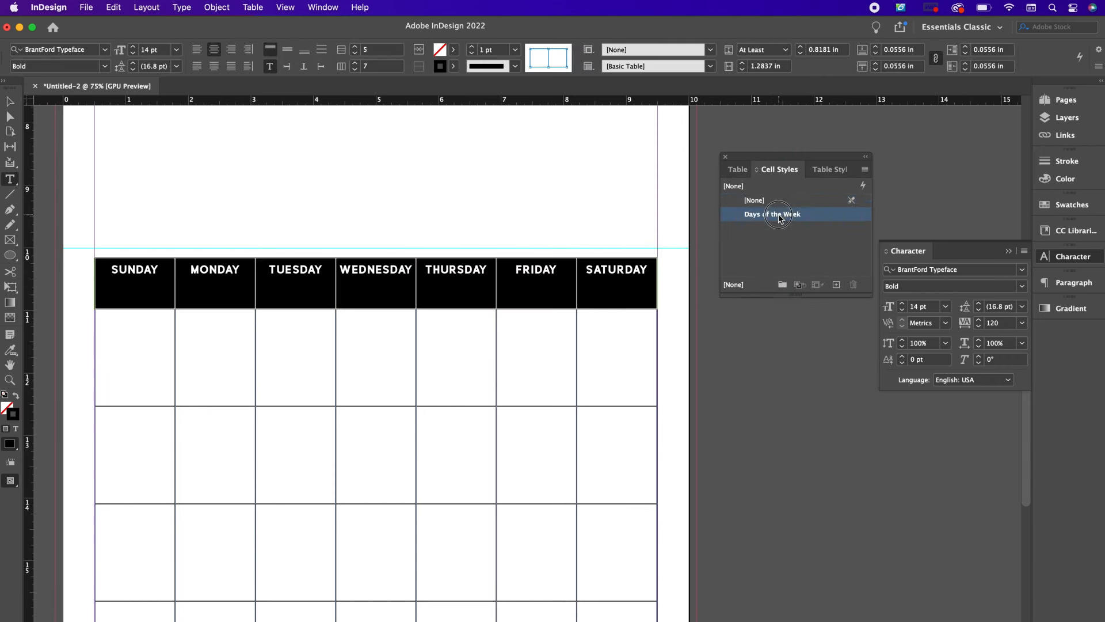
left_click(553, 288)
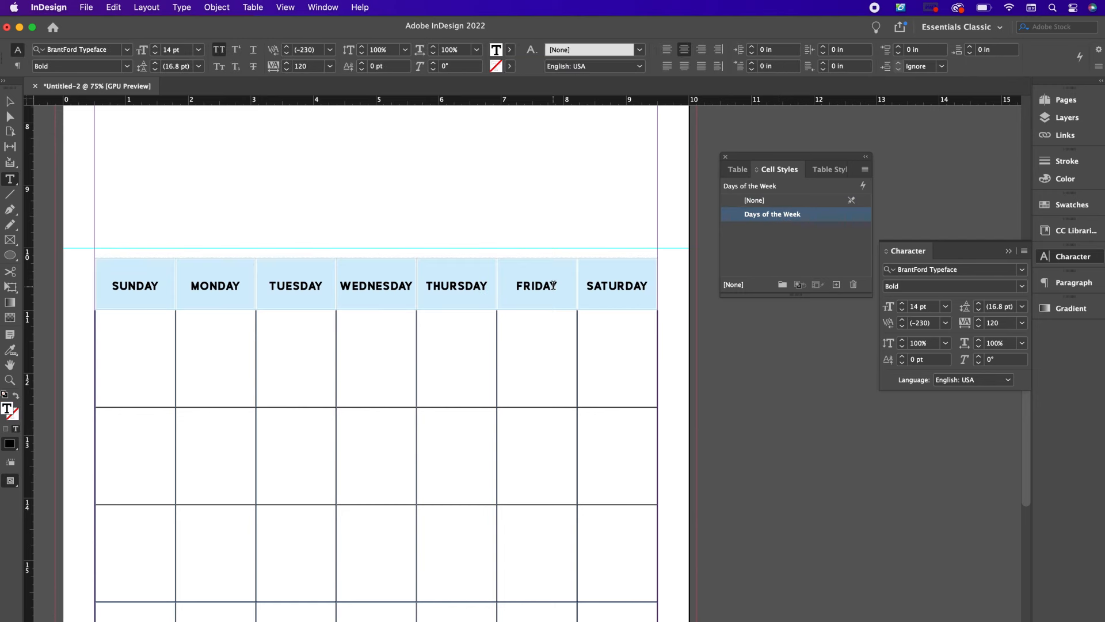
left_click(11, 102)
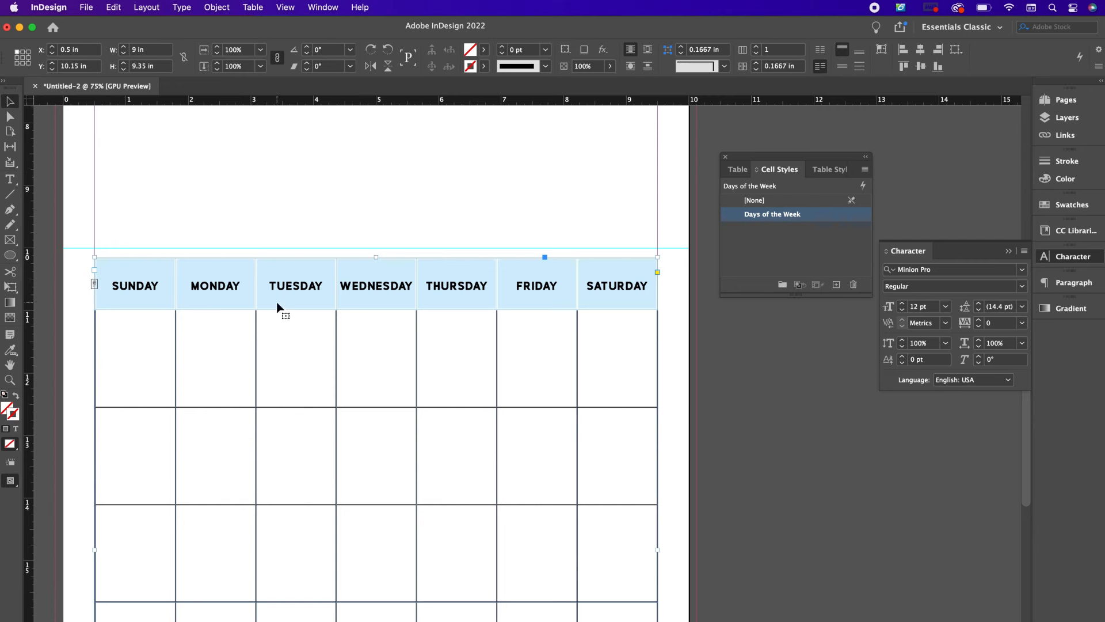
Apply automatic list numbering to the empty cell directly below Sunday
left_click(138, 328)
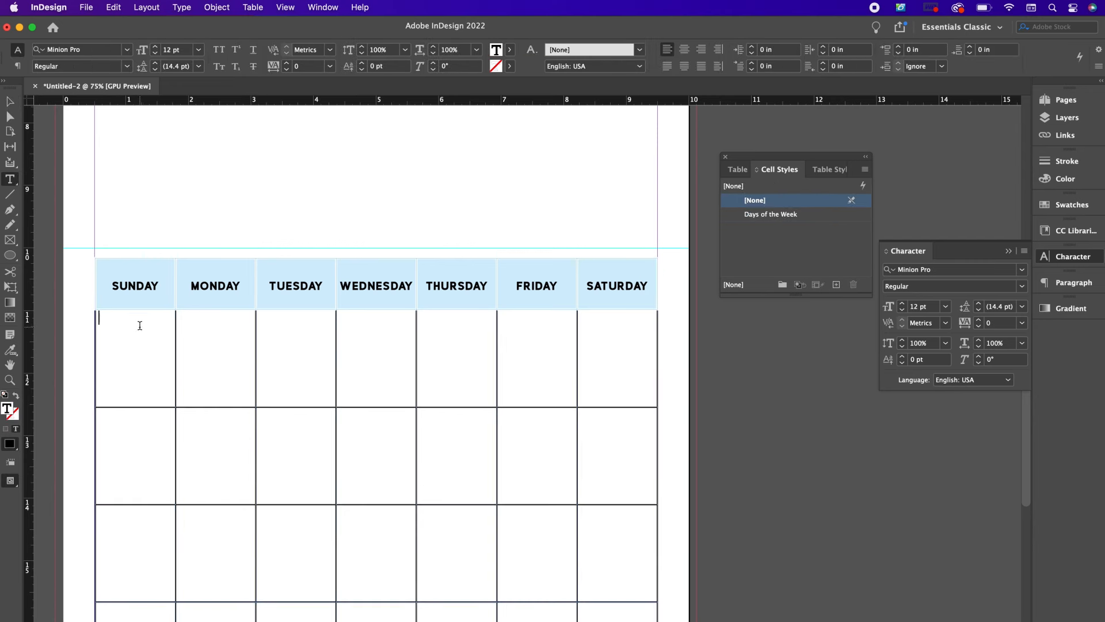
left_click(181, 7)
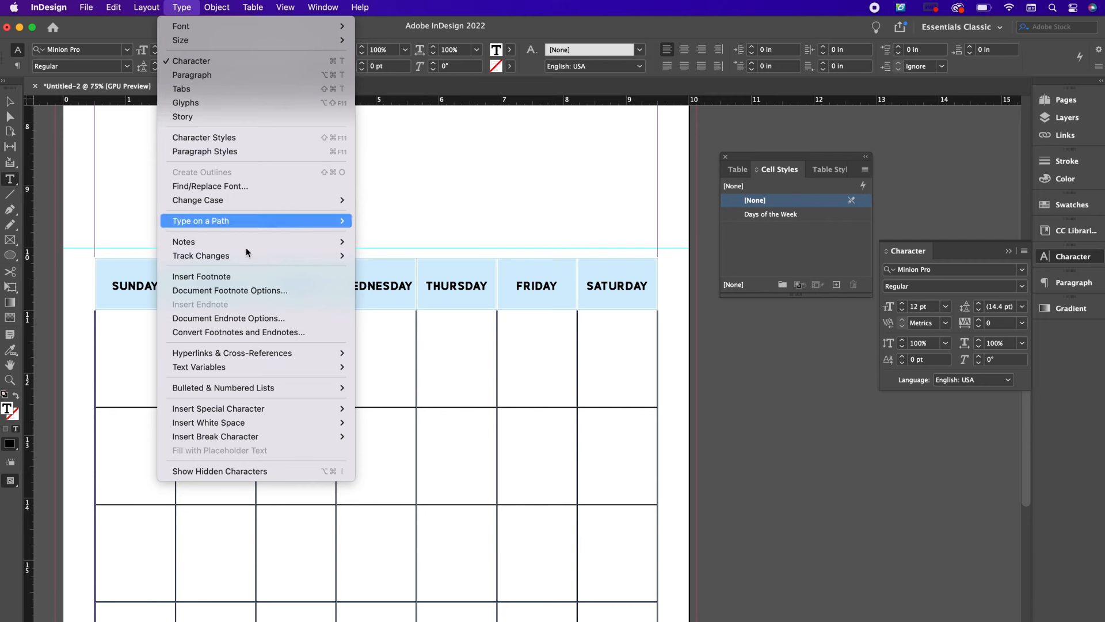
mouse_move(289, 388)
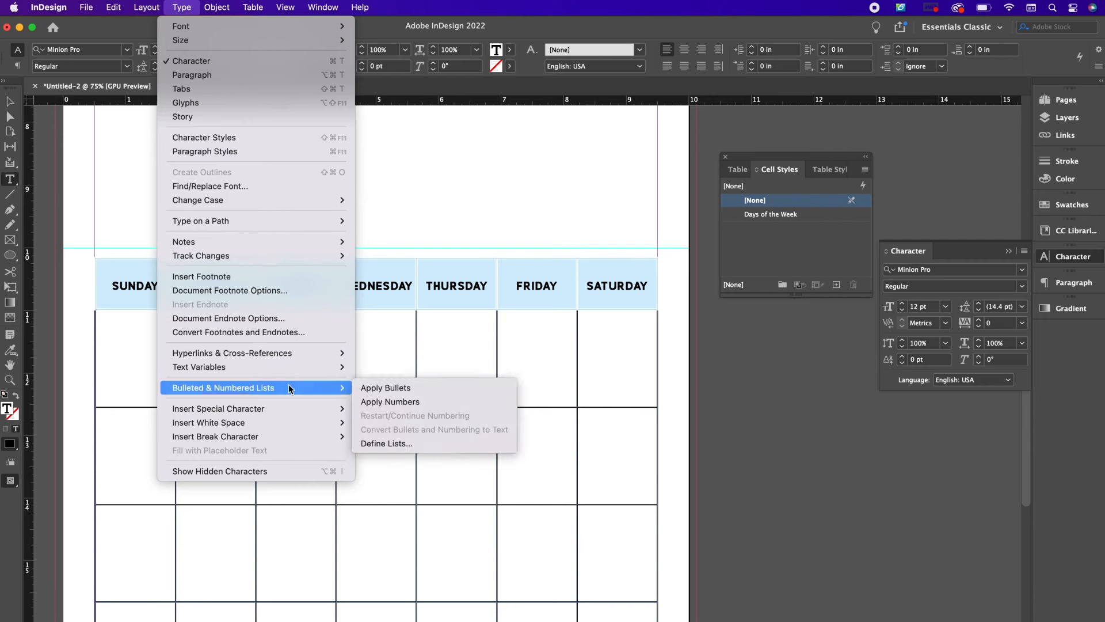
left_click(380, 401)
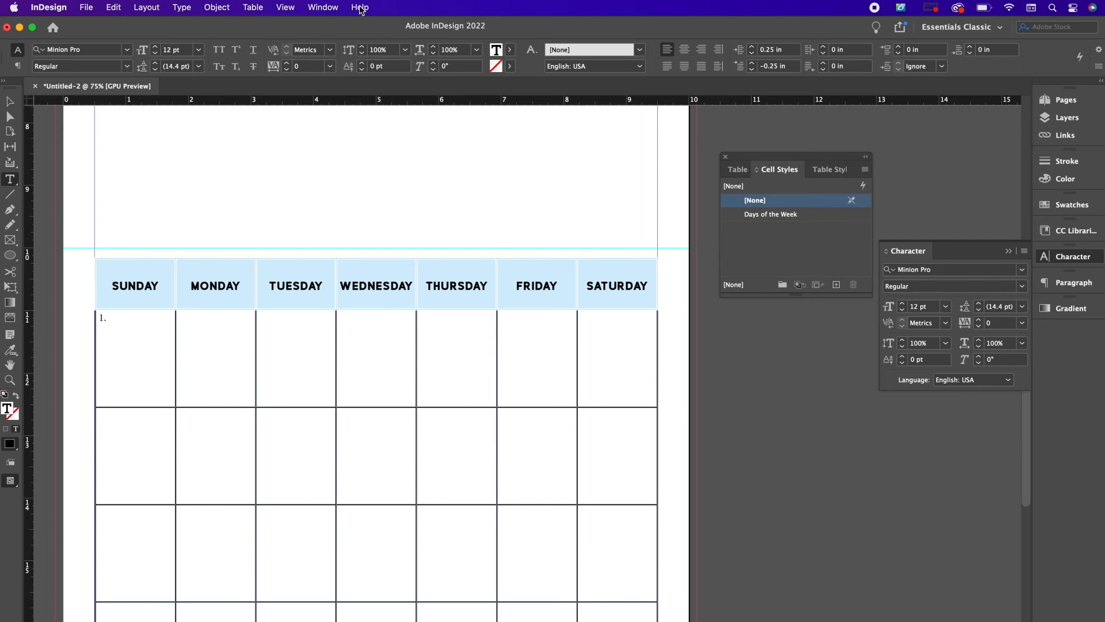
Remove the period and tab from the numbering format of the cell below Sunday, leaving only ^#
left_click(323, 7)
mouse_move(392, 205)
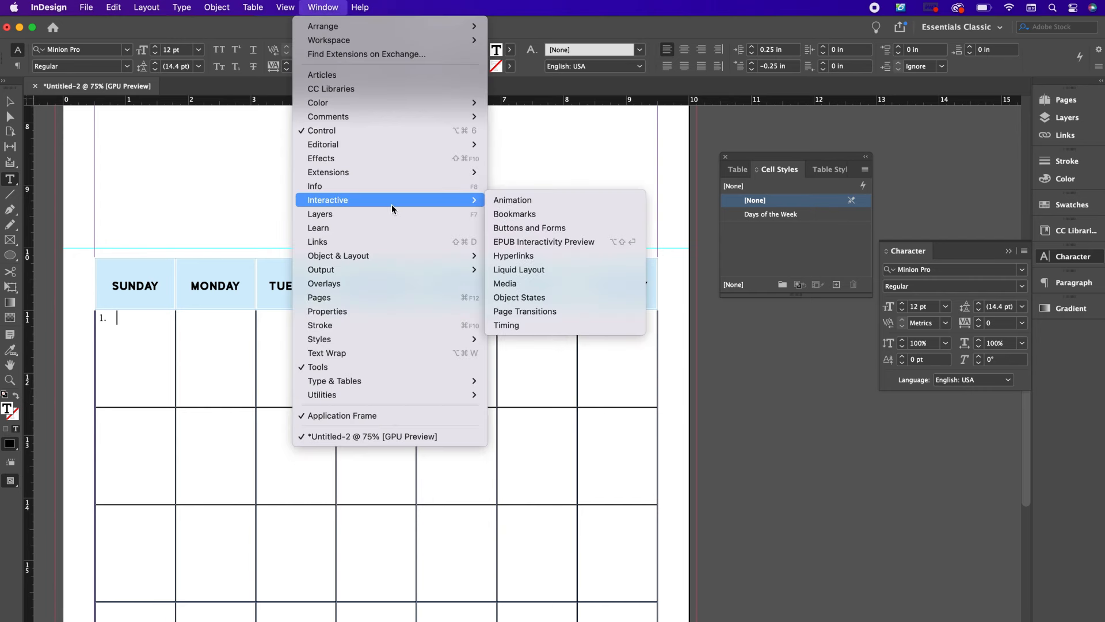
left_click(423, 315)
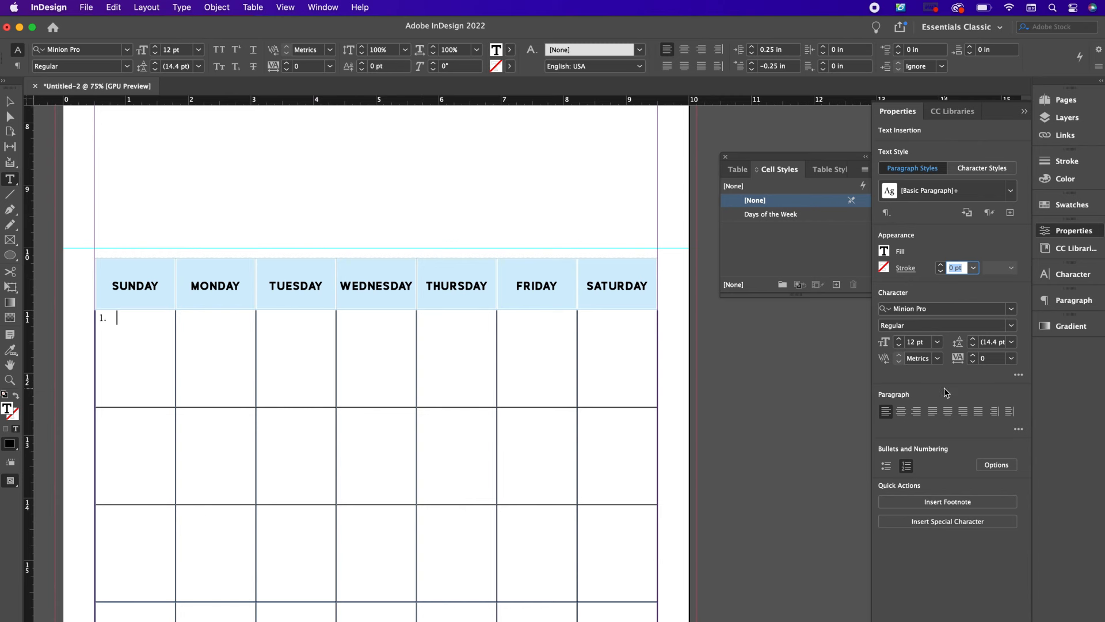
left_click(996, 465)
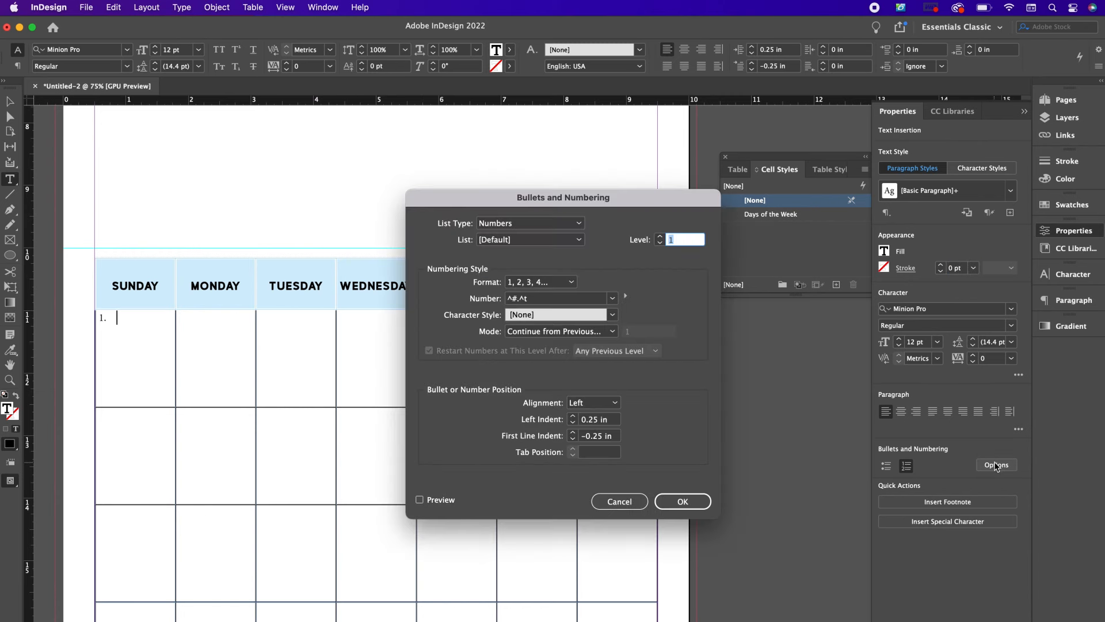
left_click(535, 300)
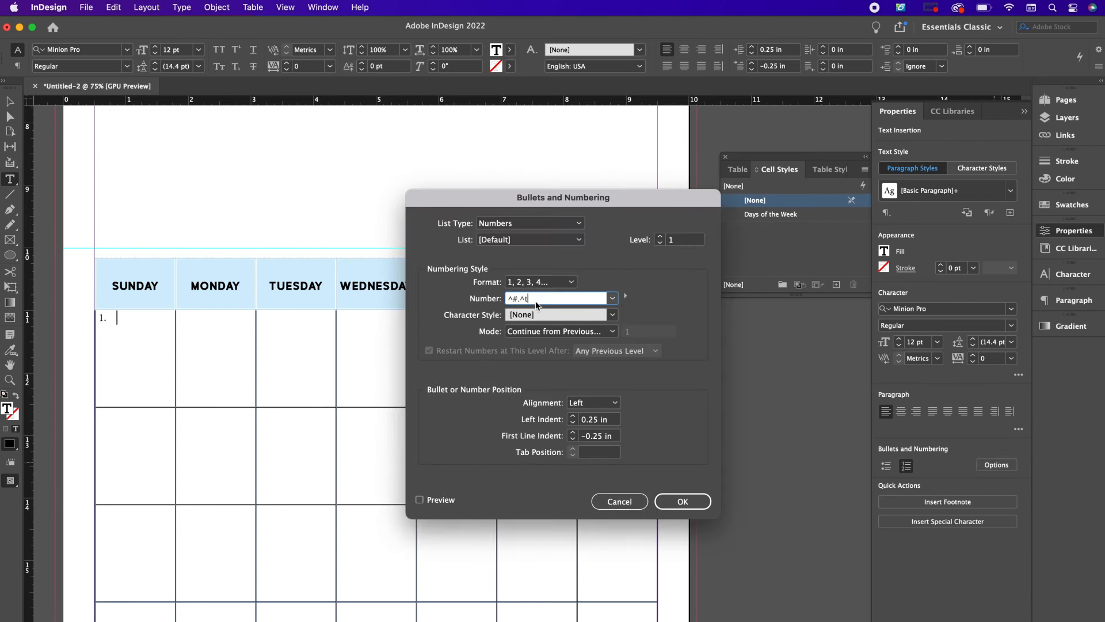
key("BackSpace")
key("BackSpace")
key("BackSpace")
left_click(681, 501)
Format the number in the cell below Sunday in BrantFord Typeface Light at 24 pt and deselect the table
key("Escape")
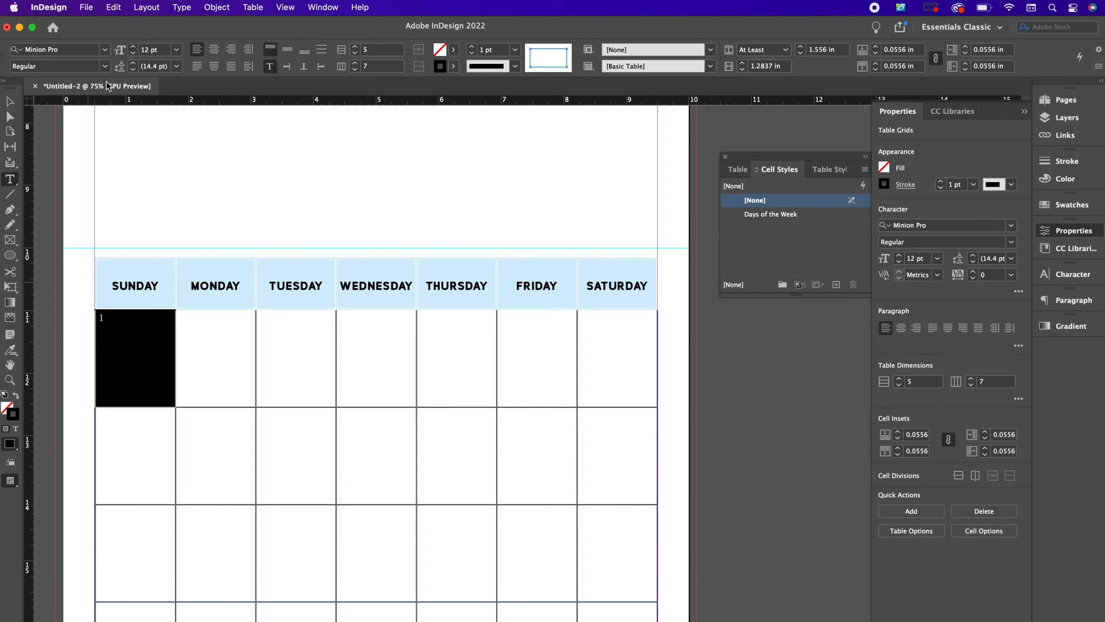
left_click(68, 50)
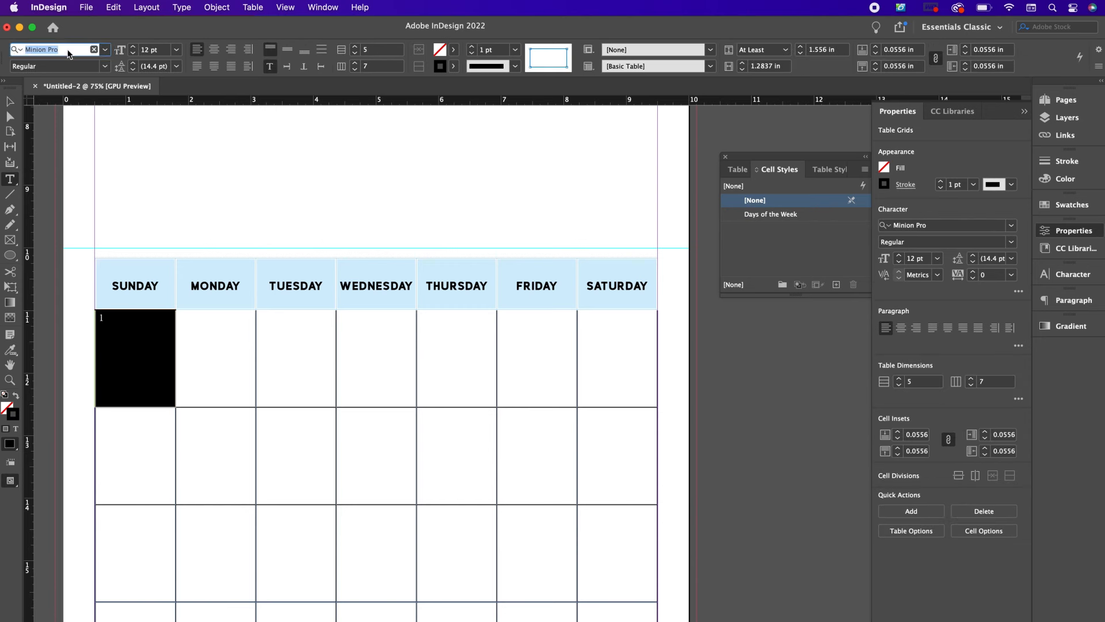
type("bran")
scroll(98, 286, "down", 1)
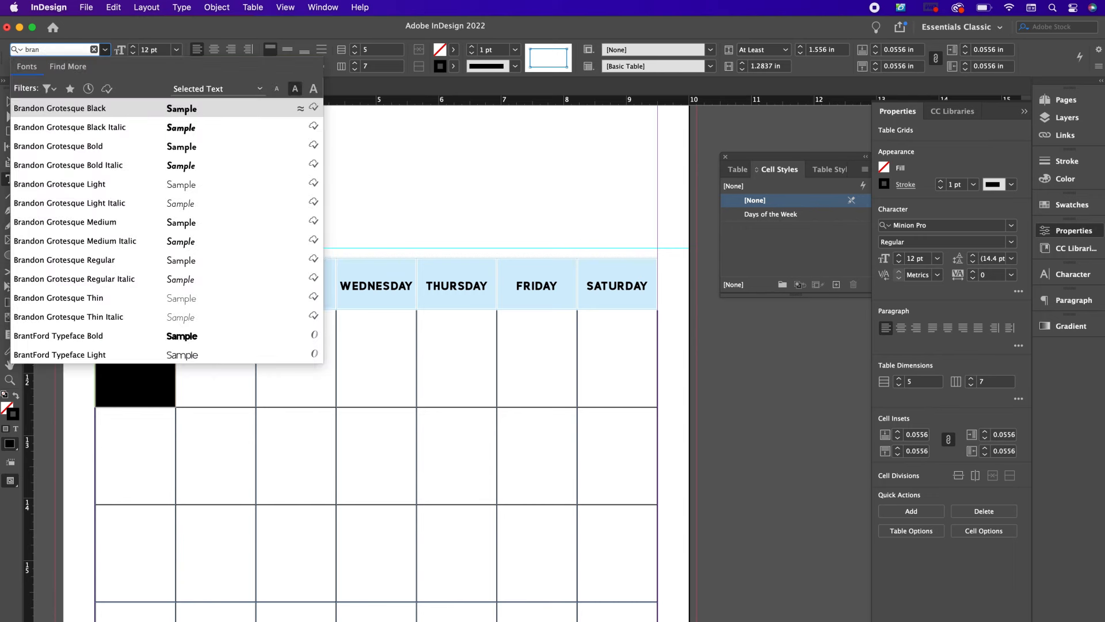
left_click(107, 354)
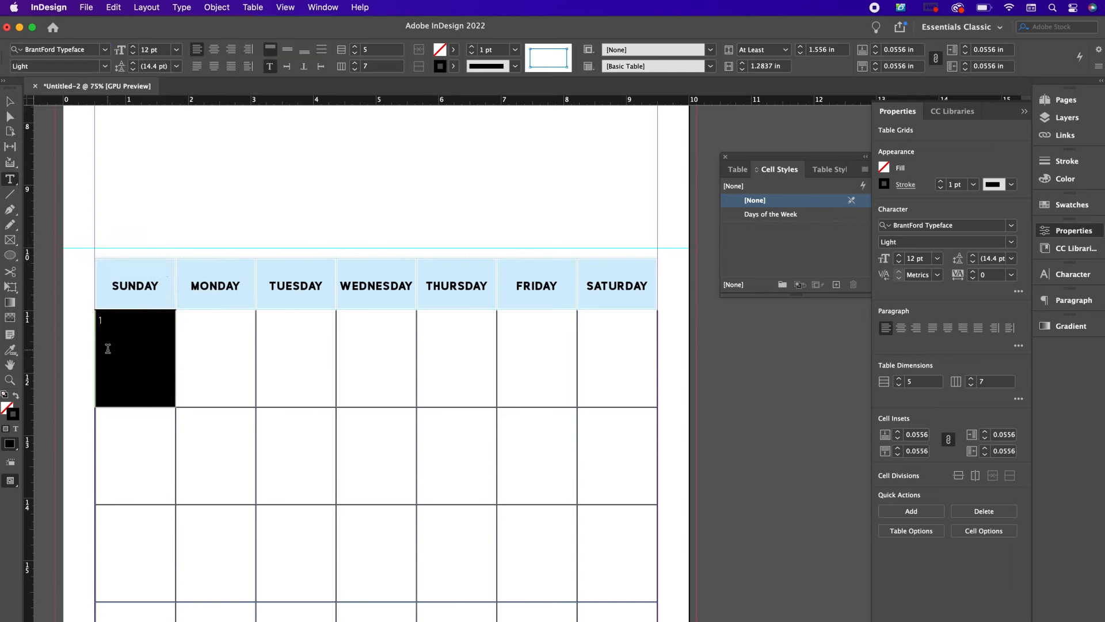
left_click(144, 50)
type("24")
key("Return")
left_click(10, 101)
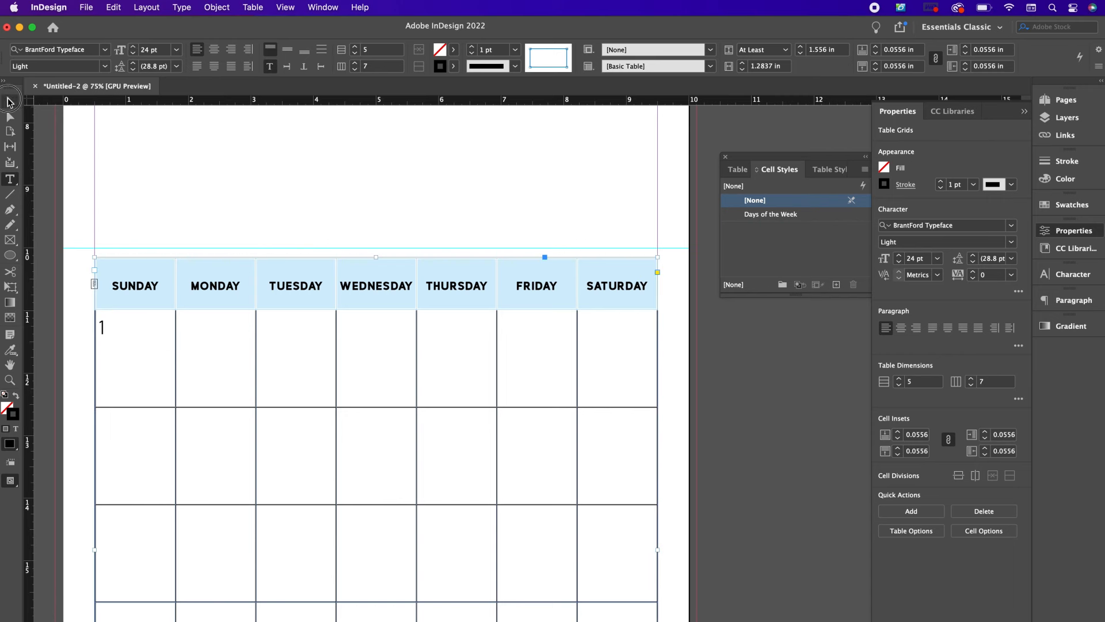
left_click(213, 196)
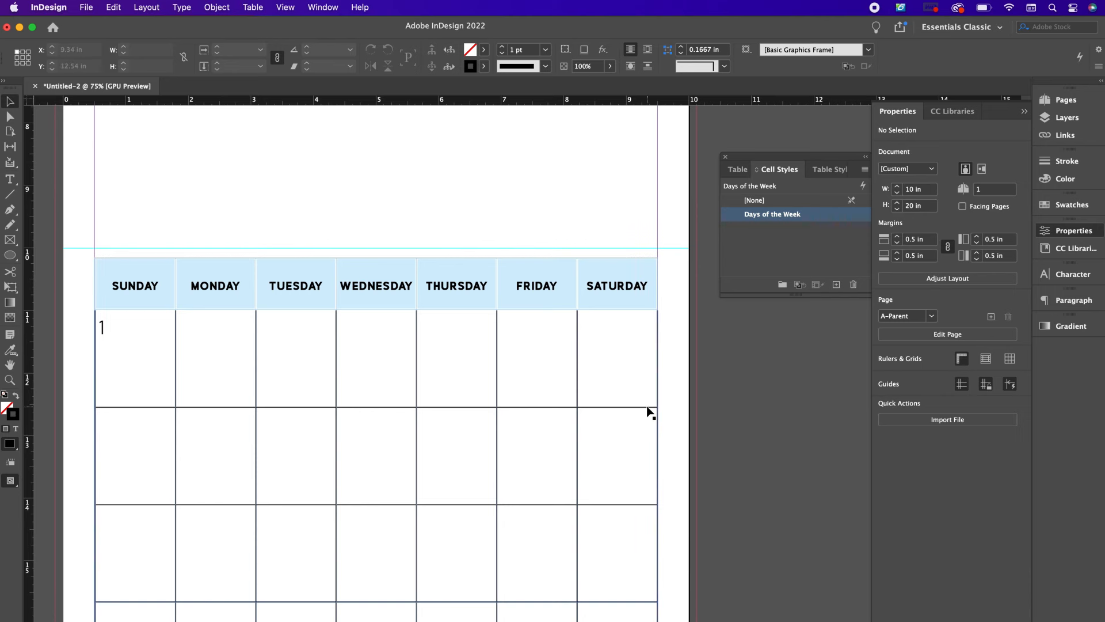
scroll(650, 412, "down", 1)
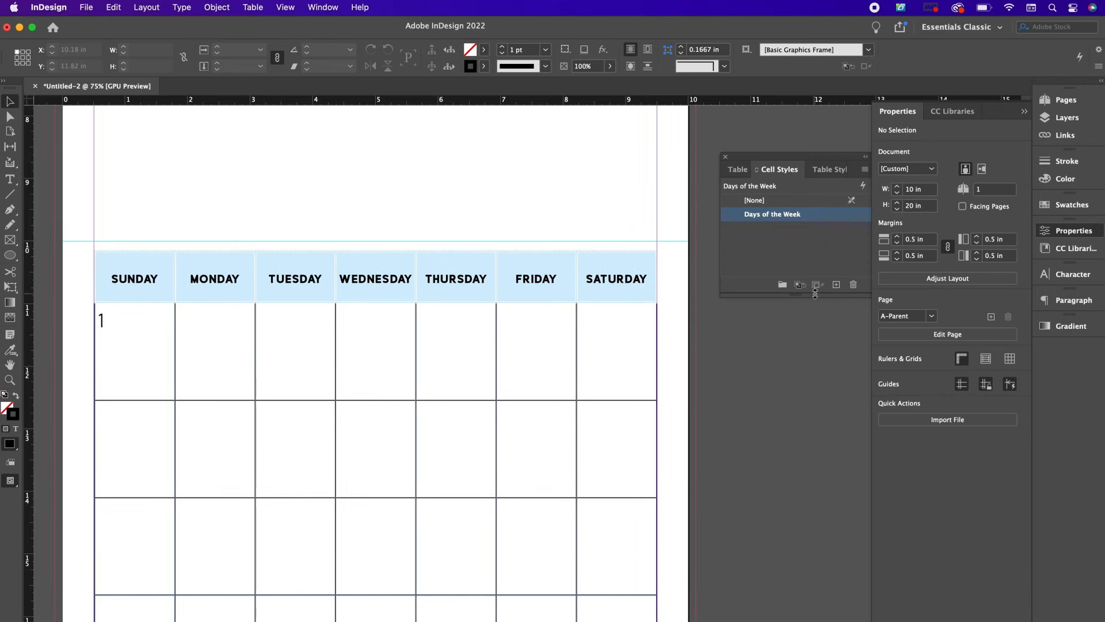
Create a cell style named Dates, based on Days of the Week, with its text aligned to the top of the cell
left_click(836, 285)
double_click(799, 230)
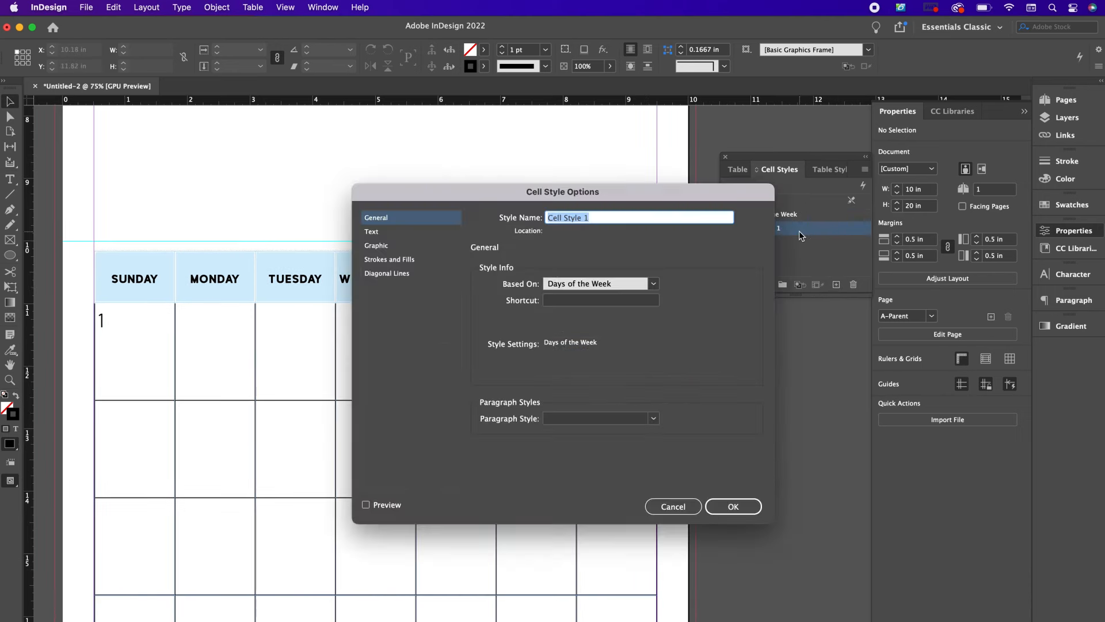
type("Dates")
left_click(391, 233)
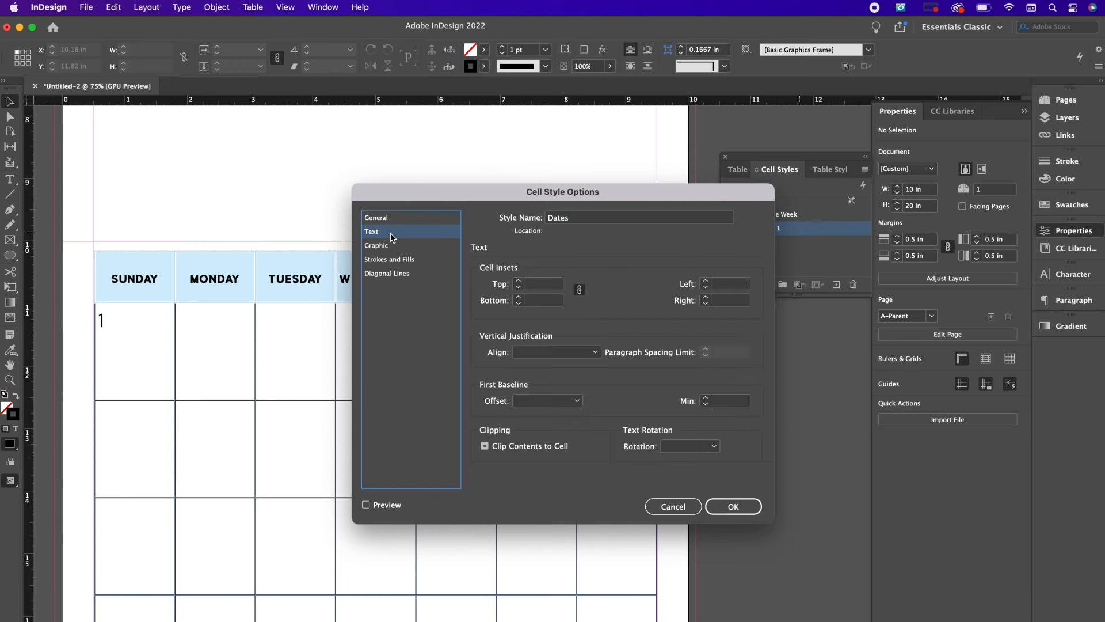
left_click(541, 352)
left_click(543, 371)
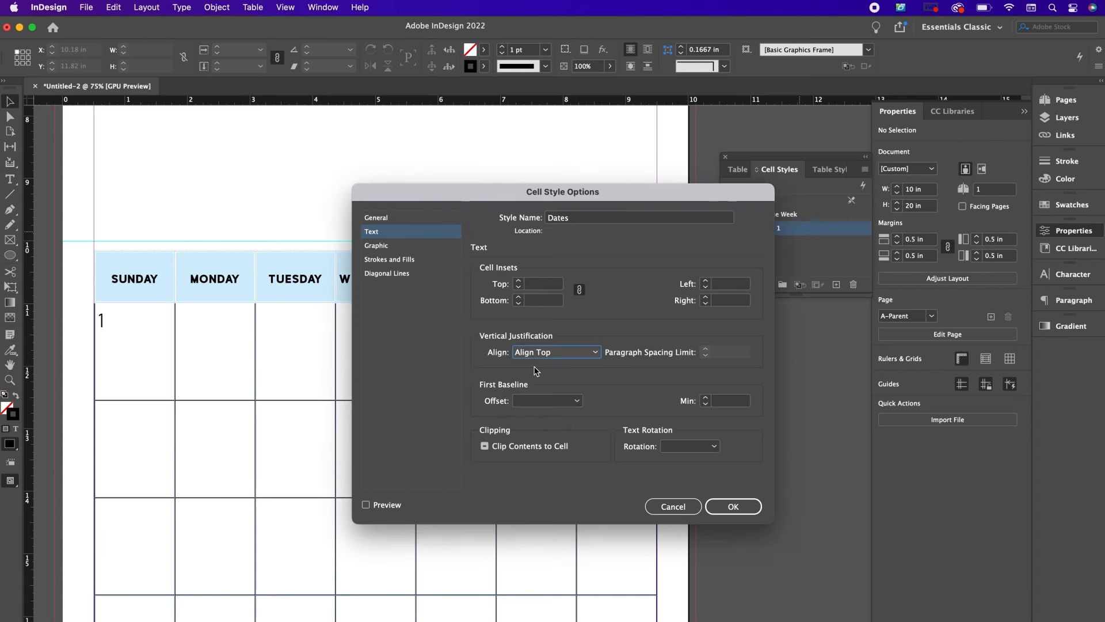
Give the Dates cell style a 3 pt stroke and a [Black] fill at 5% tint, and save it
left_click(399, 247)
left_click(398, 261)
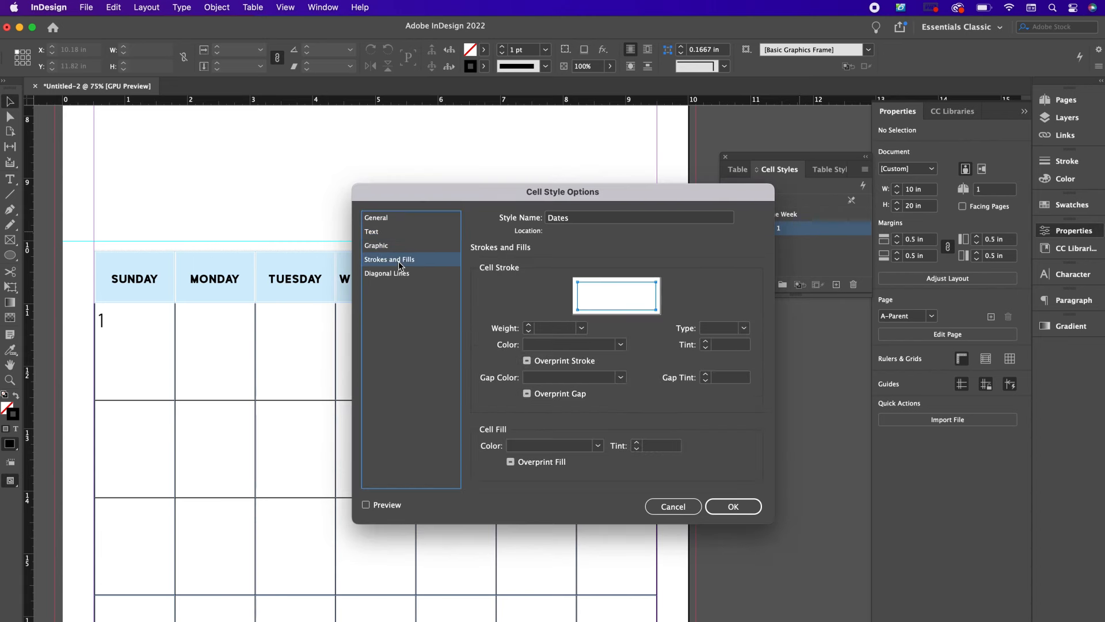
left_click(526, 324)
left_click(526, 324)
left_click(526, 324)
left_click(524, 448)
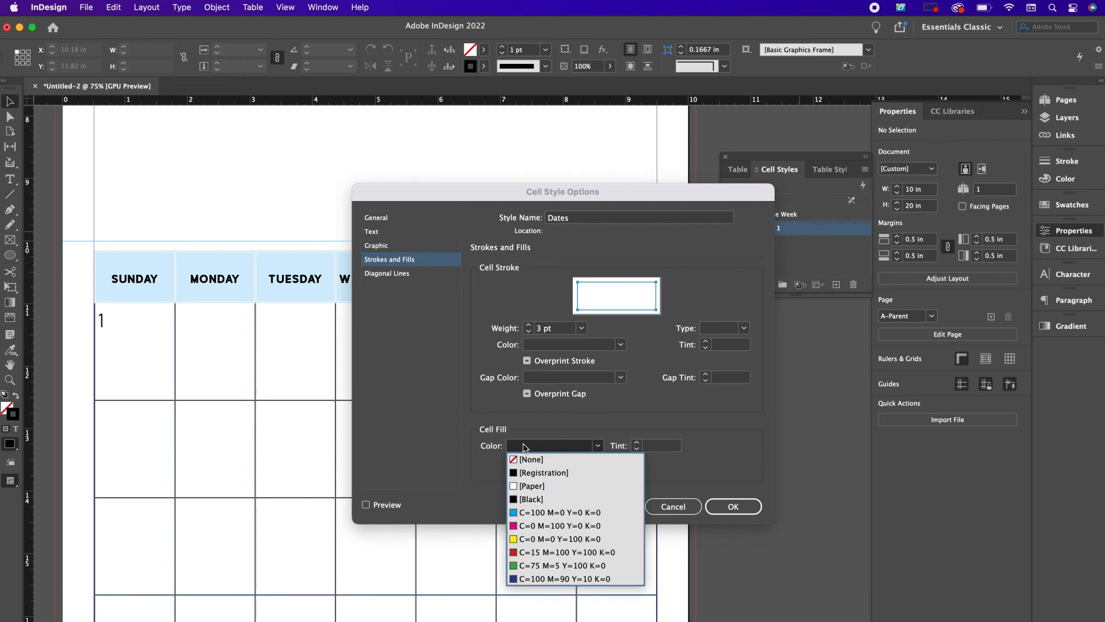
left_click(543, 500)
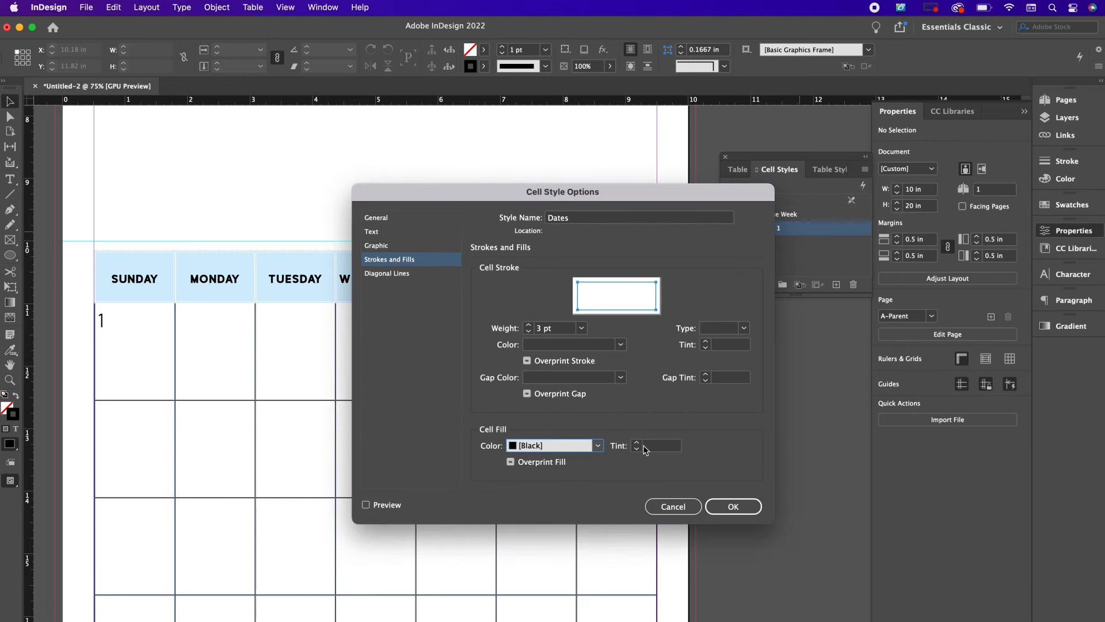
left_click(653, 447)
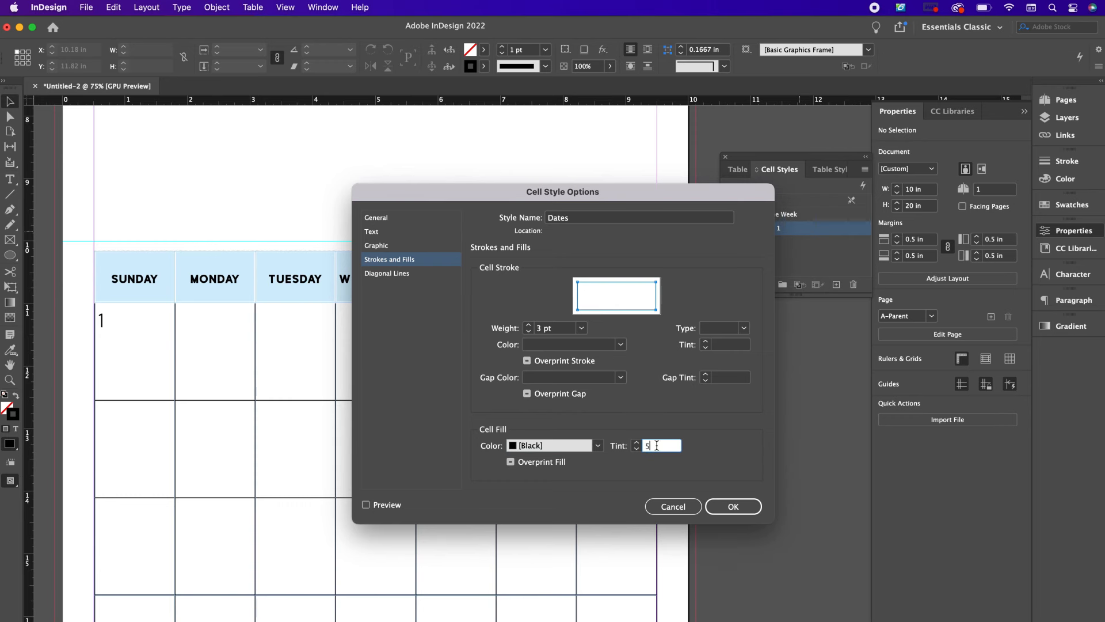
type("5")
left_click(734, 506)
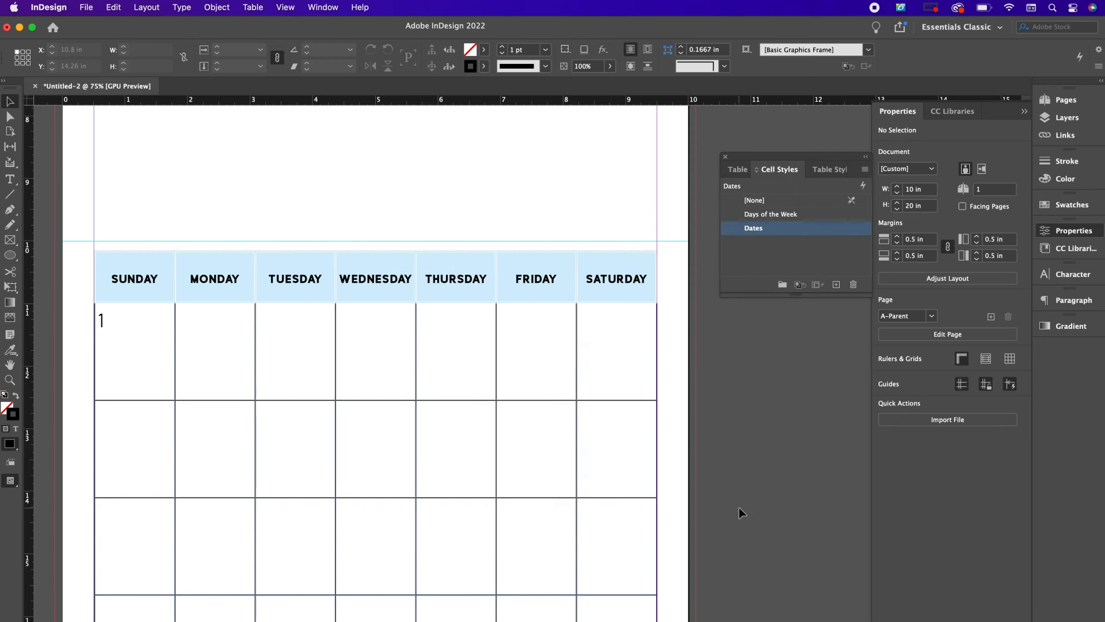
Apply the Dates cell style to all five rows of date cells below the weekday header
scroll(146, 346, "down", 3)
scroll(146, 345, "down", 2)
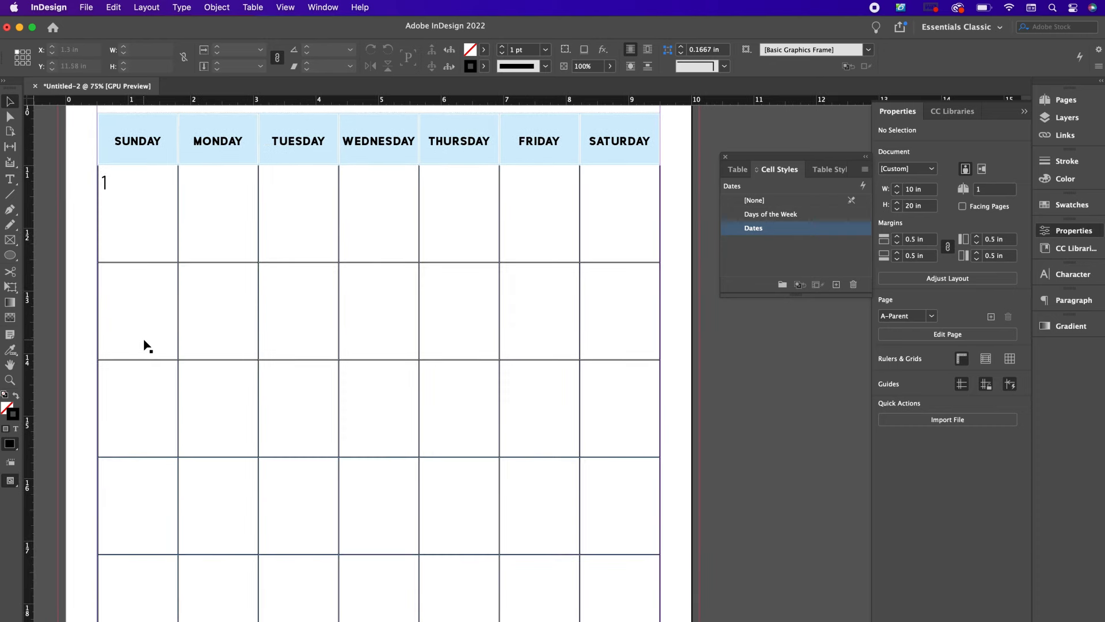
key("super+minus")
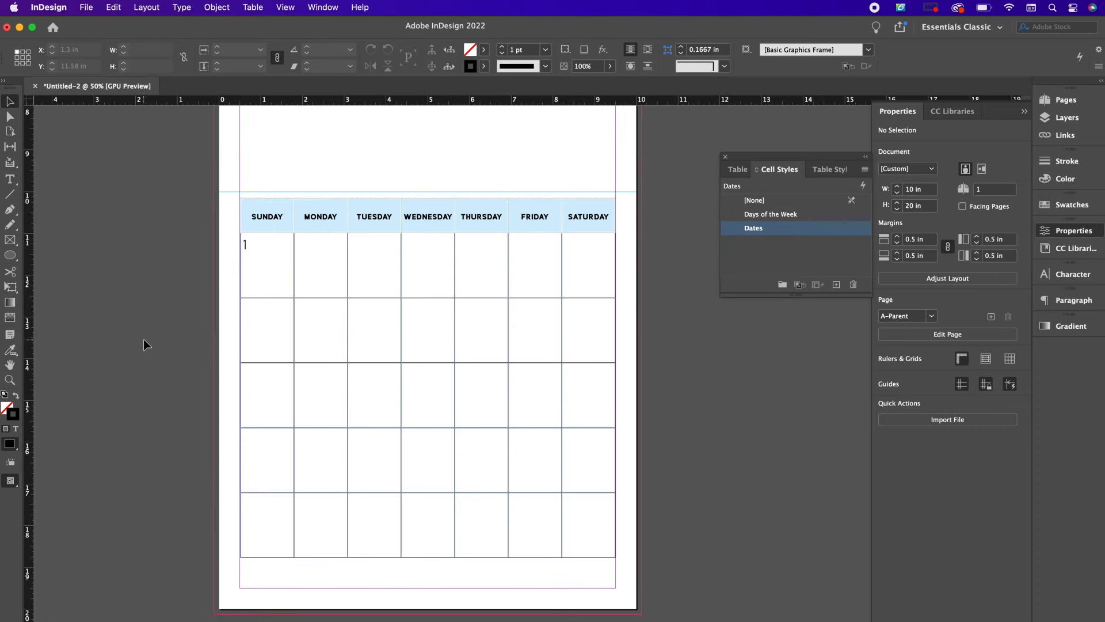
double_click(280, 275)
left_click_drag(279, 275, 578, 512)
left_click(746, 227)
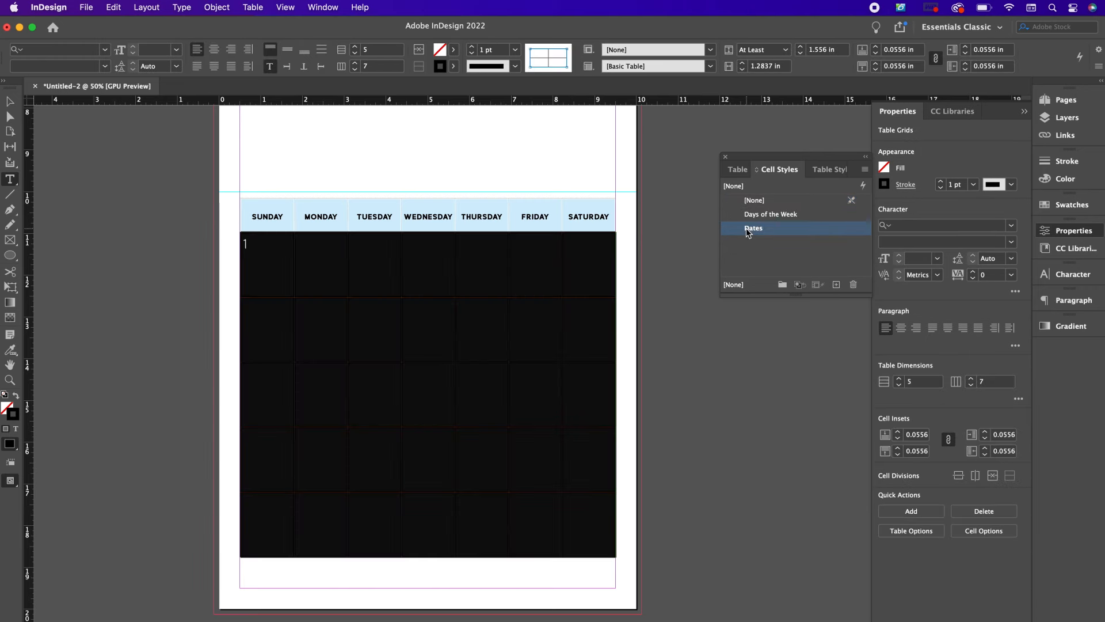
left_click(255, 279)
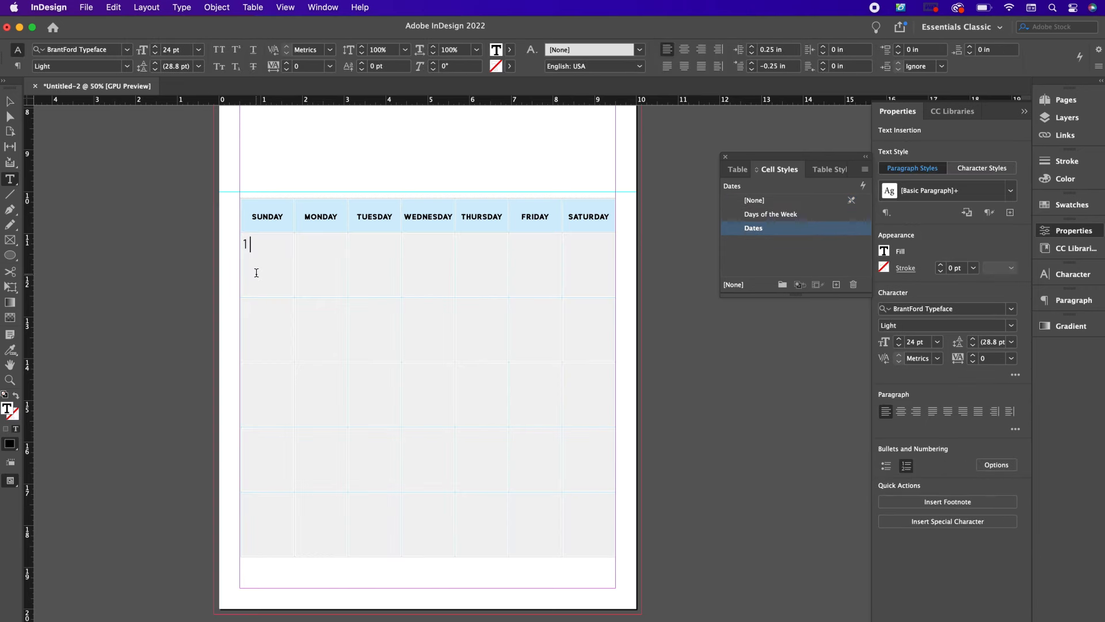
Hide the frame edges in the document view and deselect the table frame
left_click(9, 101)
left_click(285, 7)
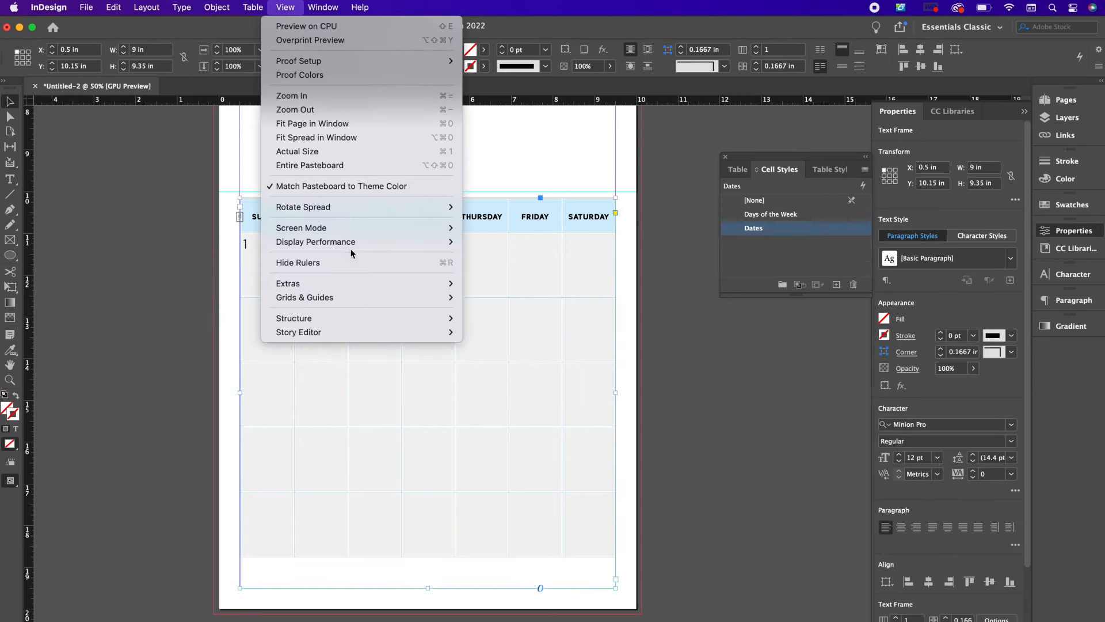
mouse_move(374, 283)
left_click(495, 283)
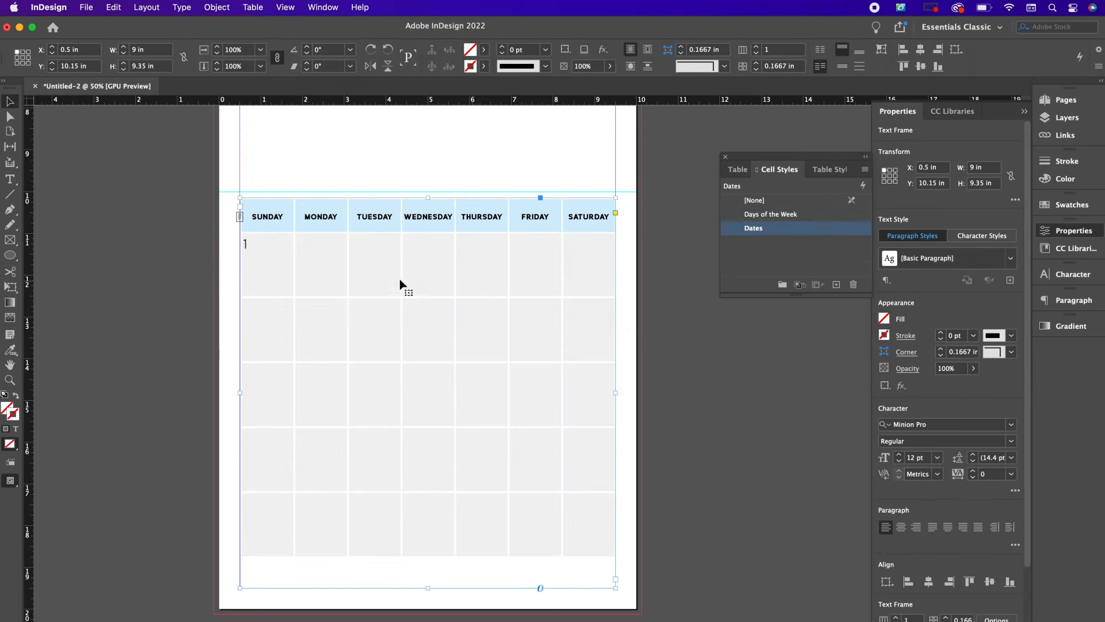
left_click(184, 308)
Copy the numbered cell below Sunday into the Monday to Saturday cells of the first date row
key("super+equal")
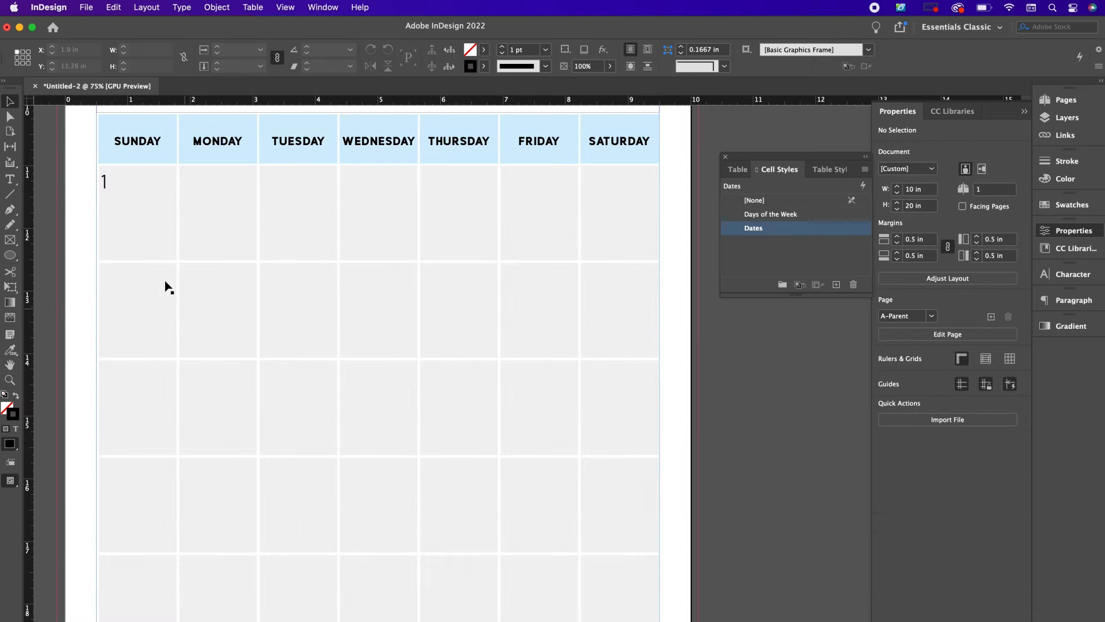
double_click(138, 201)
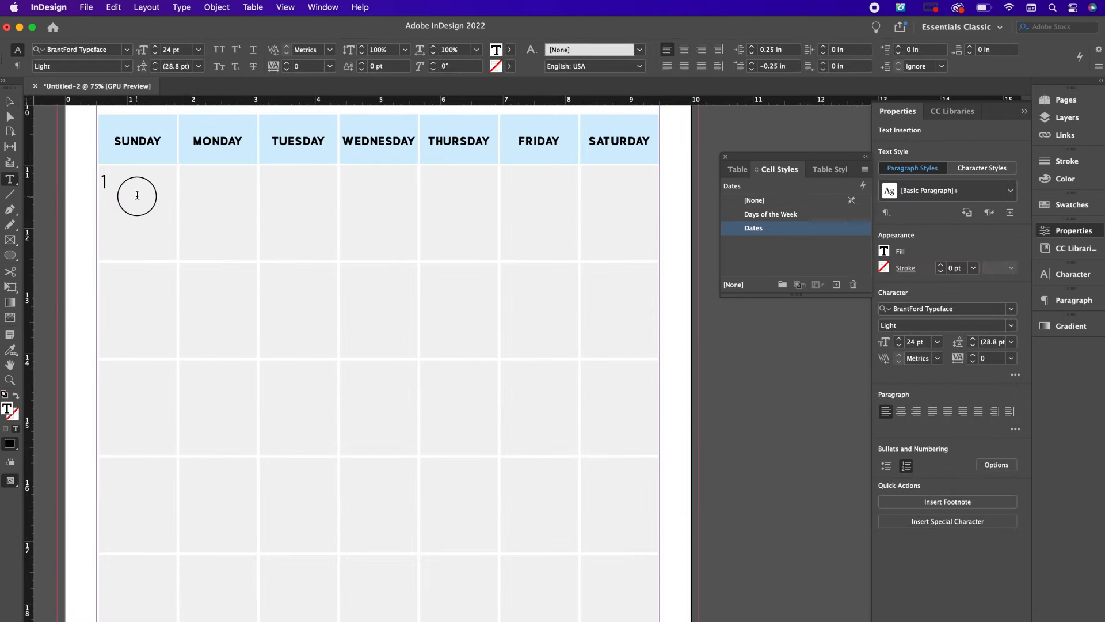
left_click_drag(136, 198, 76, 181)
left_click(113, 7)
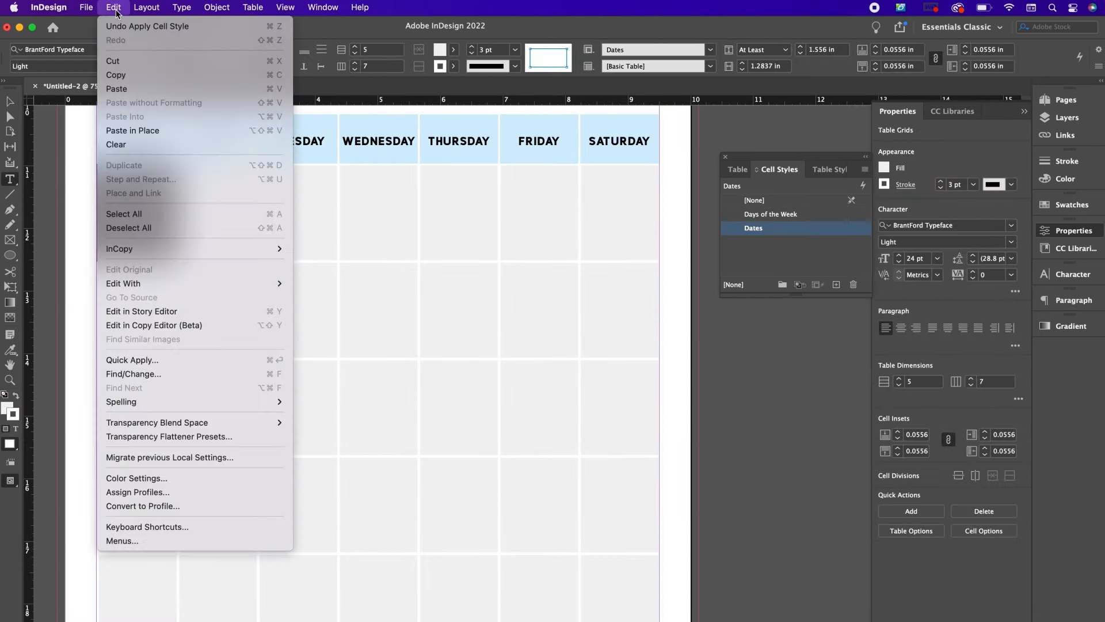
left_click(124, 75)
left_click_drag(227, 205, 633, 224)
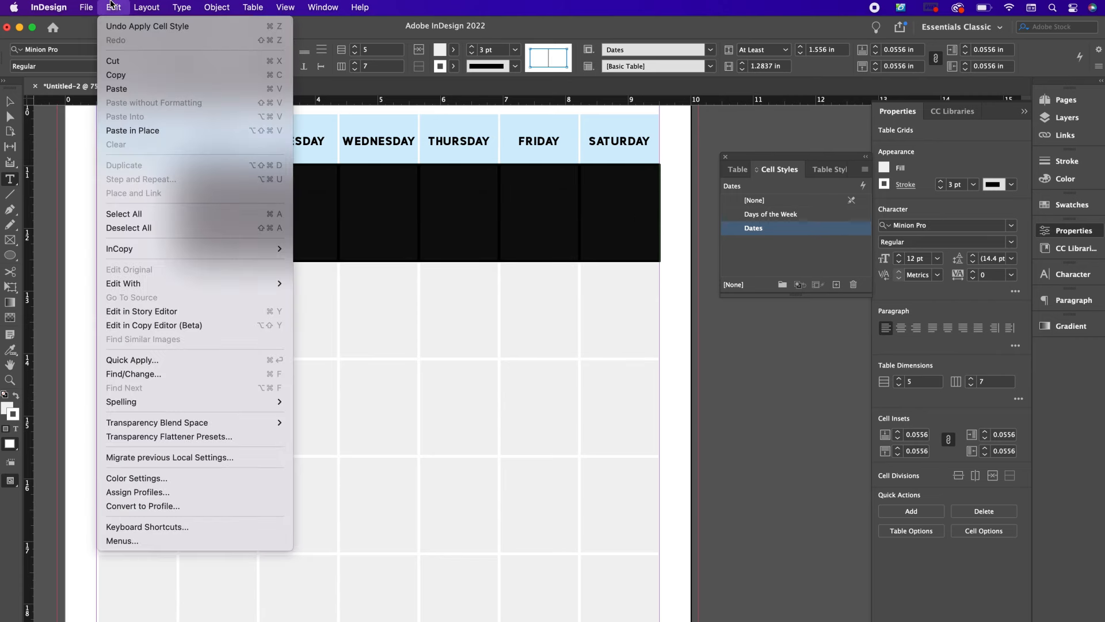
left_click(113, 7)
left_click(123, 90)
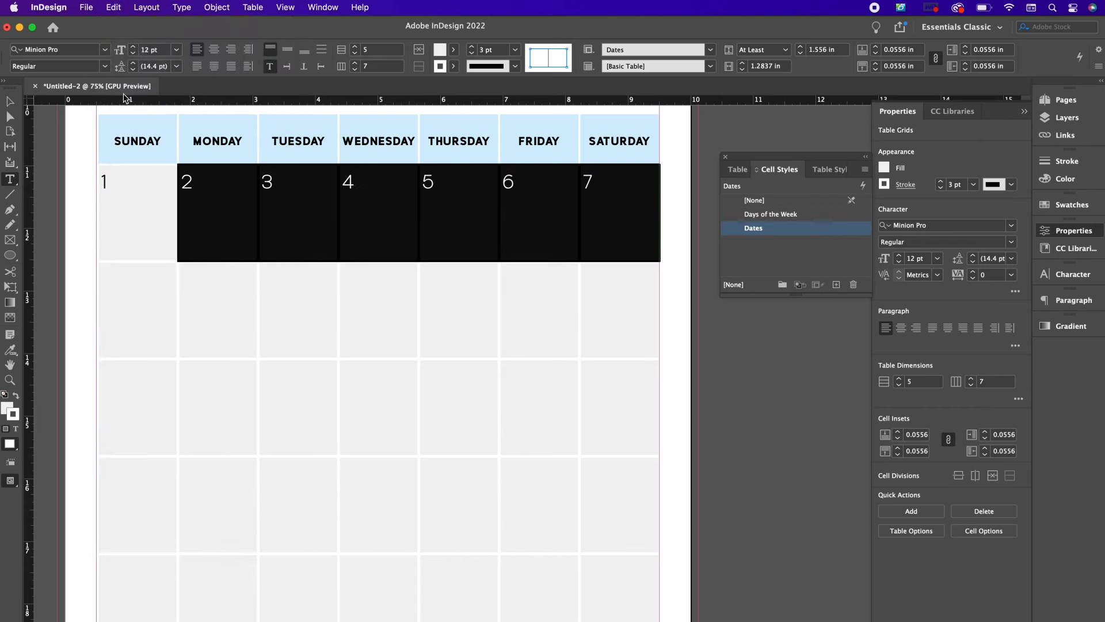
Paste the copied numbered cell into all cells of the remaining four date rows
scroll(103, 299, "down", 3)
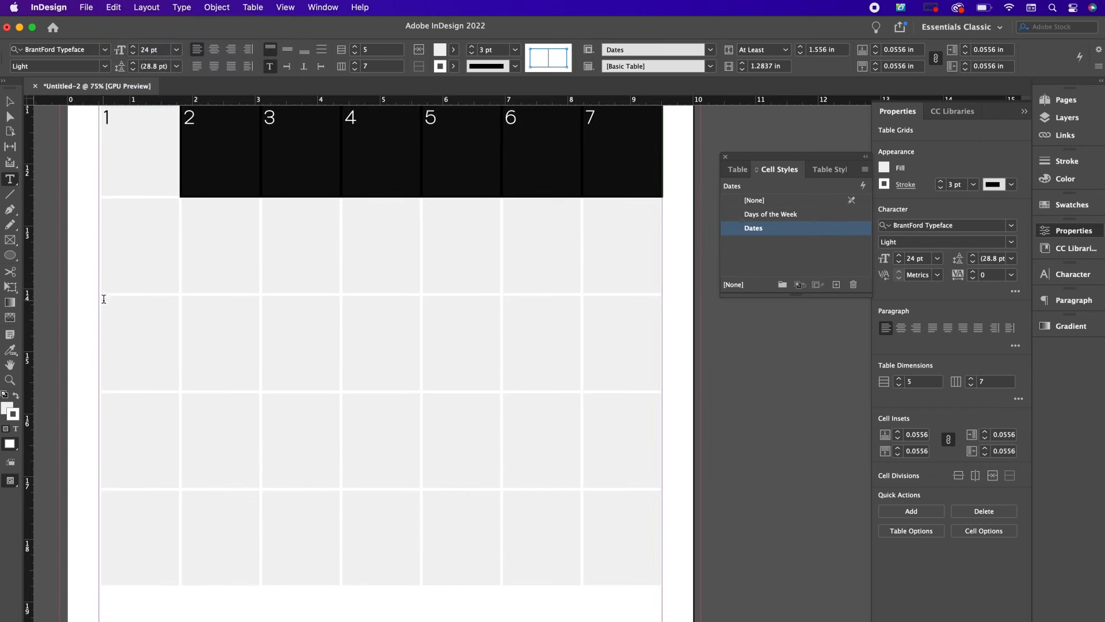
key("super+minus")
scroll(108, 303, "down", 2)
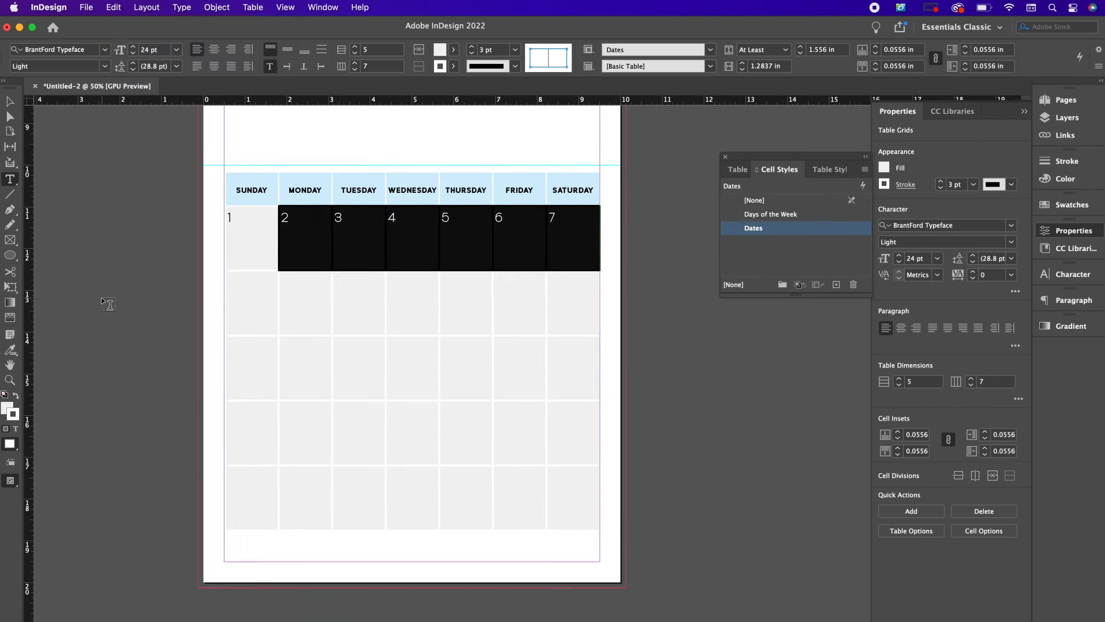
left_click_drag(236, 296, 570, 511)
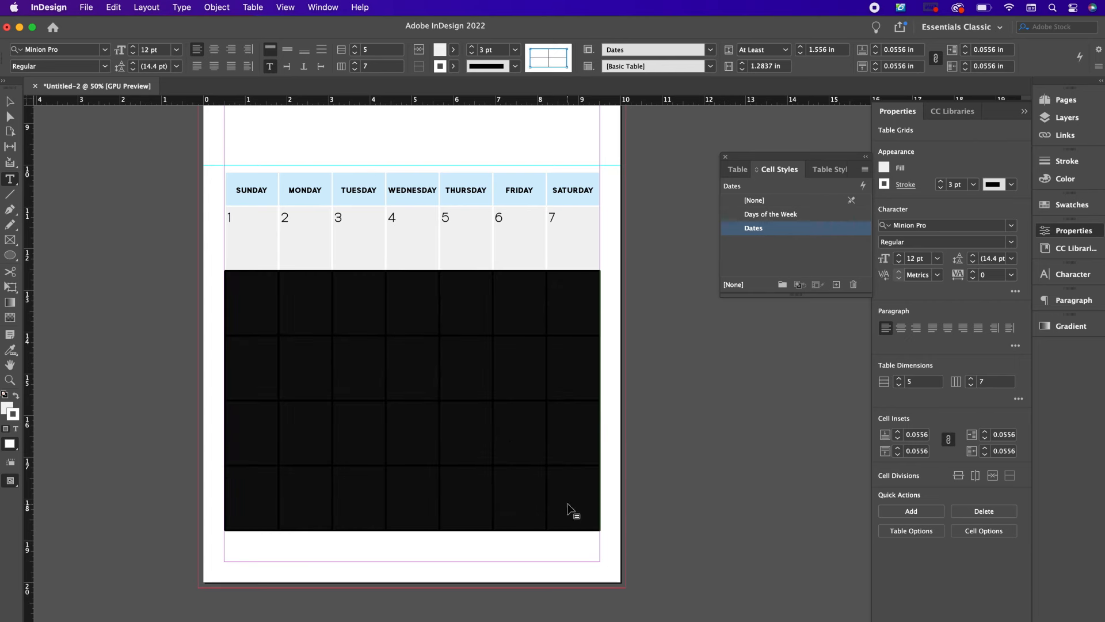
left_click(114, 6)
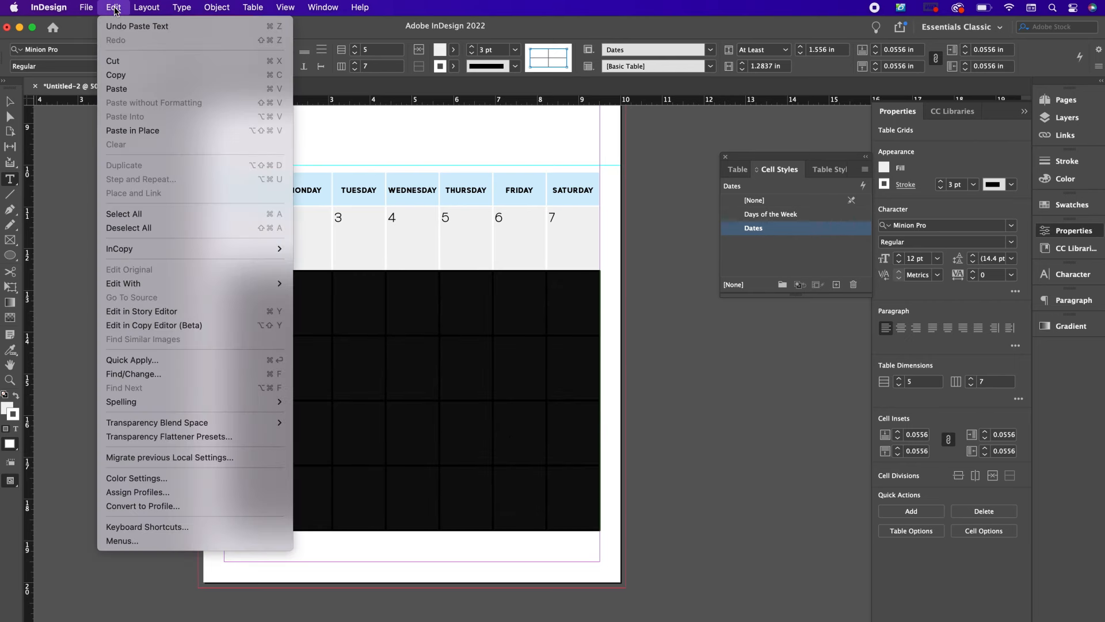
left_click(118, 91)
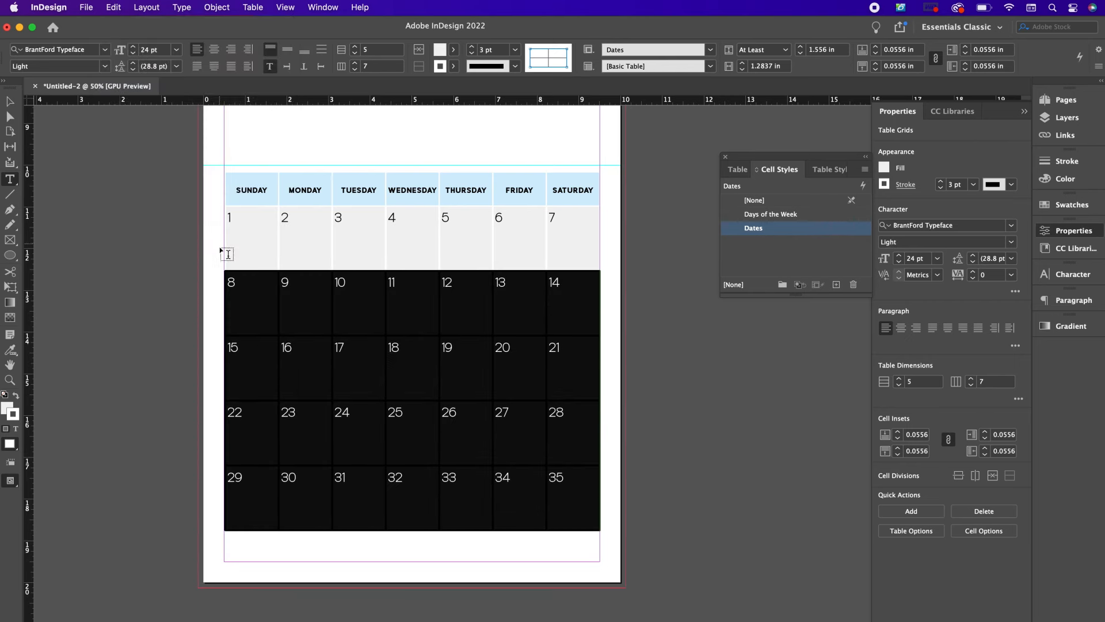
left_click(244, 293)
Move the calendar table frame down to about Y 10.886 in, so the last row meets the bottom margin, and deselect it
key("Escape")
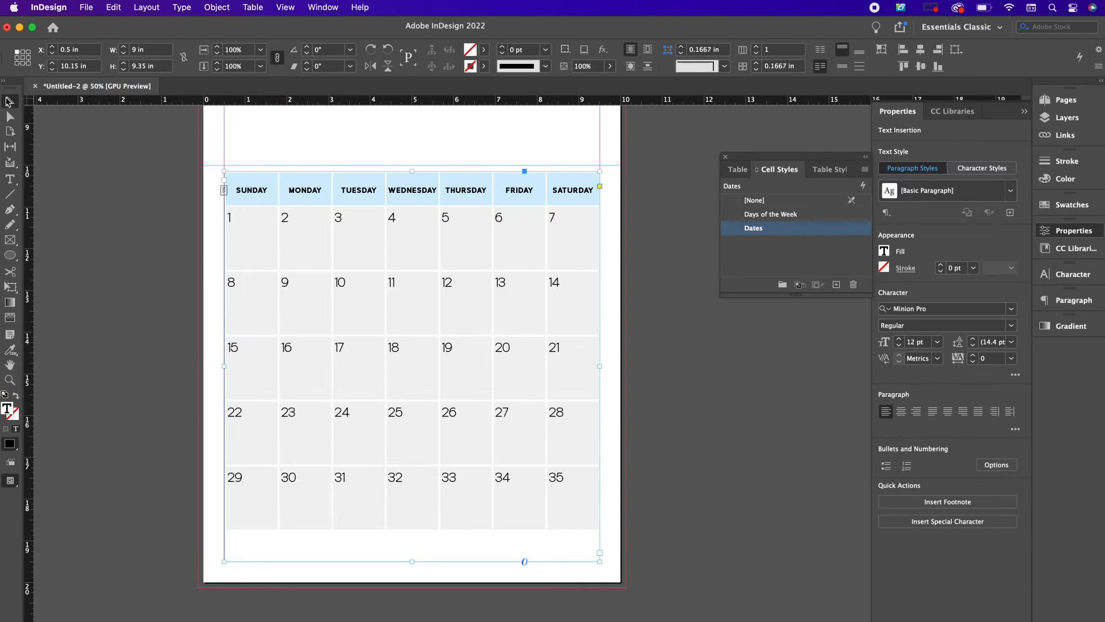
key("shift+Down")
key("shift+Down")
key("shift+Down")
key("shift+Down")
key("shift+Down")
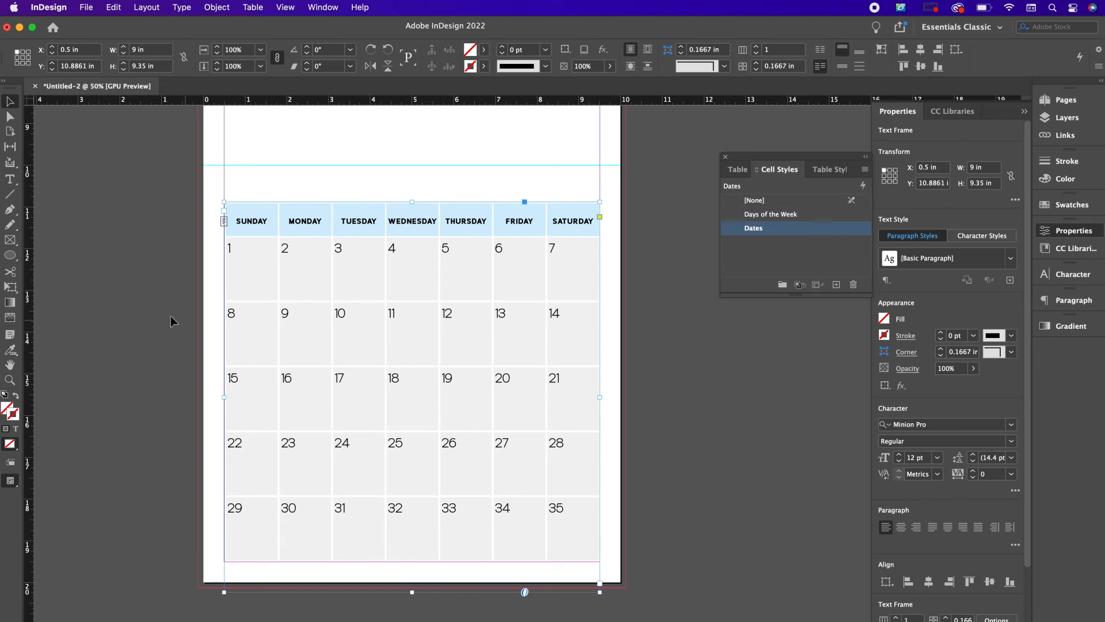
left_click(135, 298)
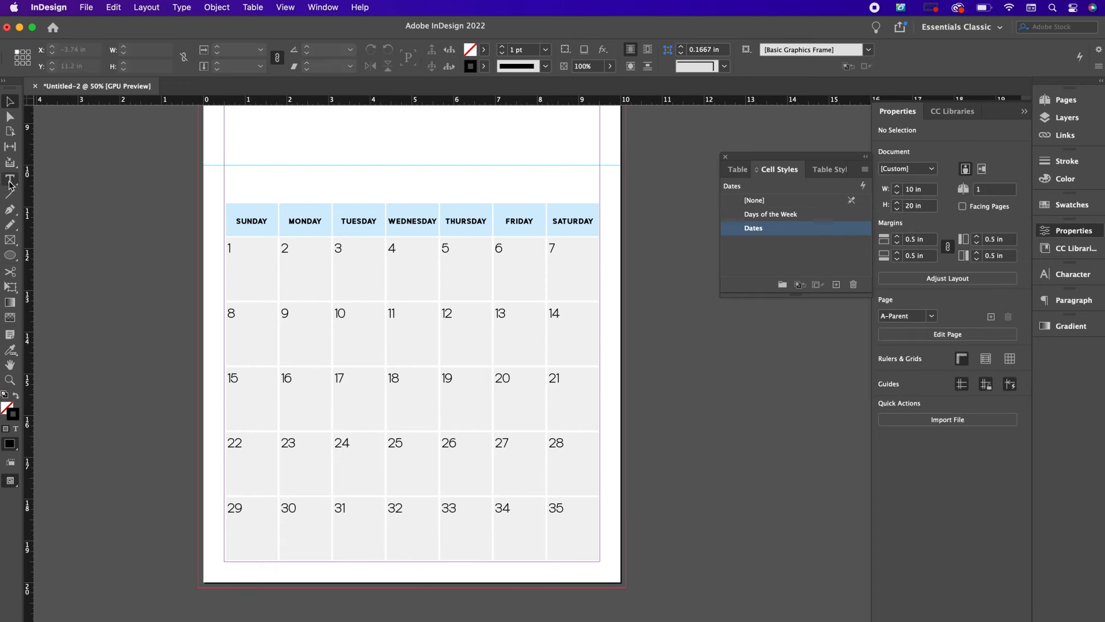
Draw a text frame spanning the margins above the weekday header and enter january in it
left_click(9, 179)
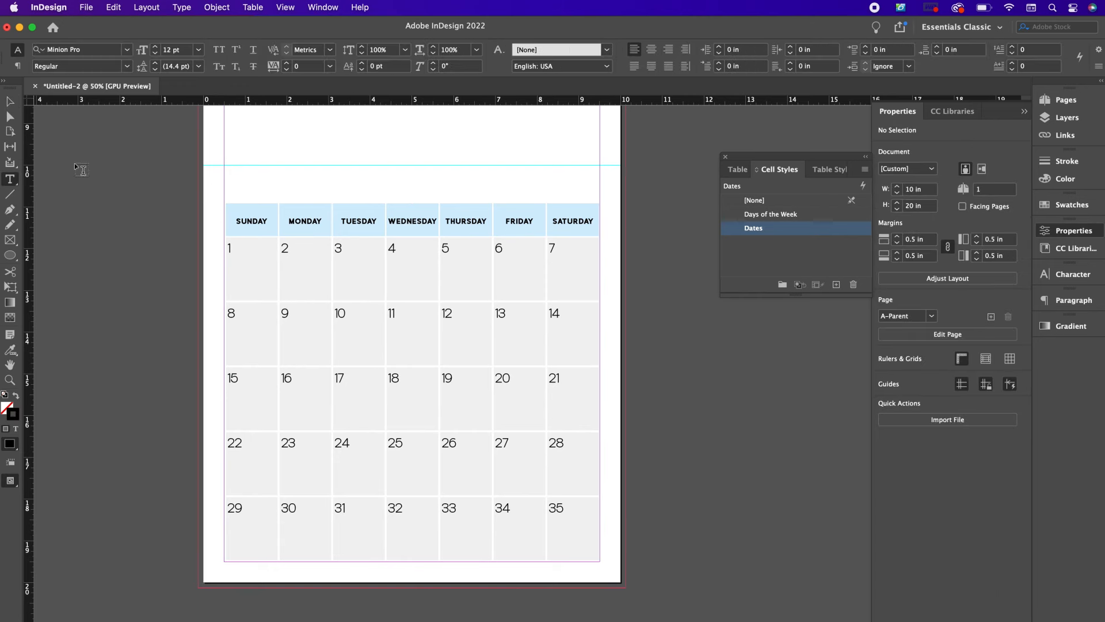
left_click_drag(225, 170, 599, 197)
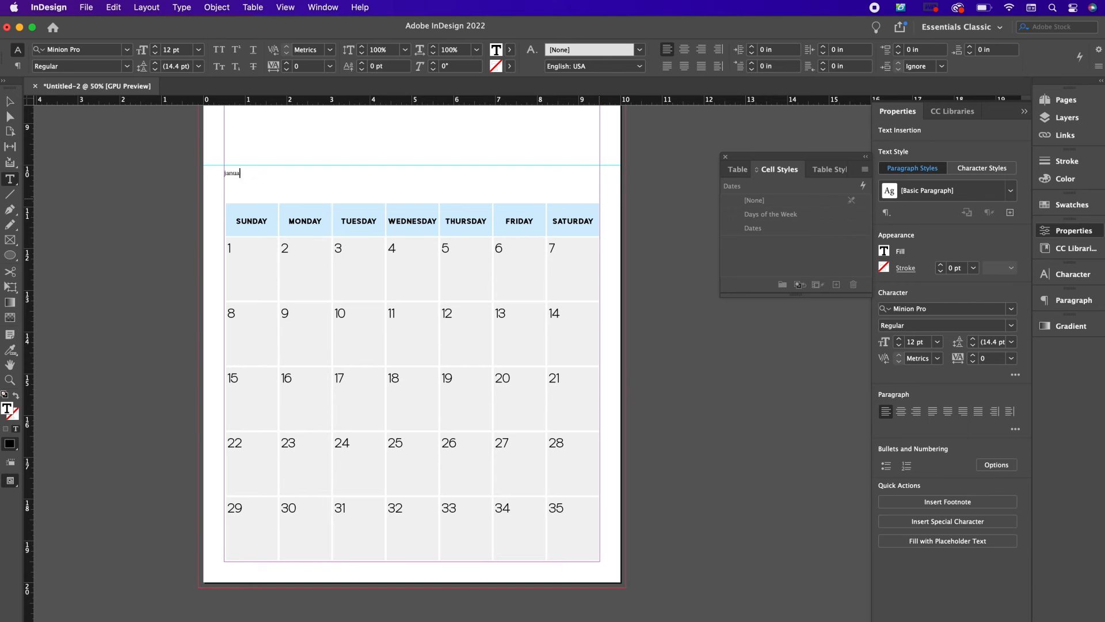
Format the january title in all caps, centred, in BrantFord Typeface Bold
key("super+a")
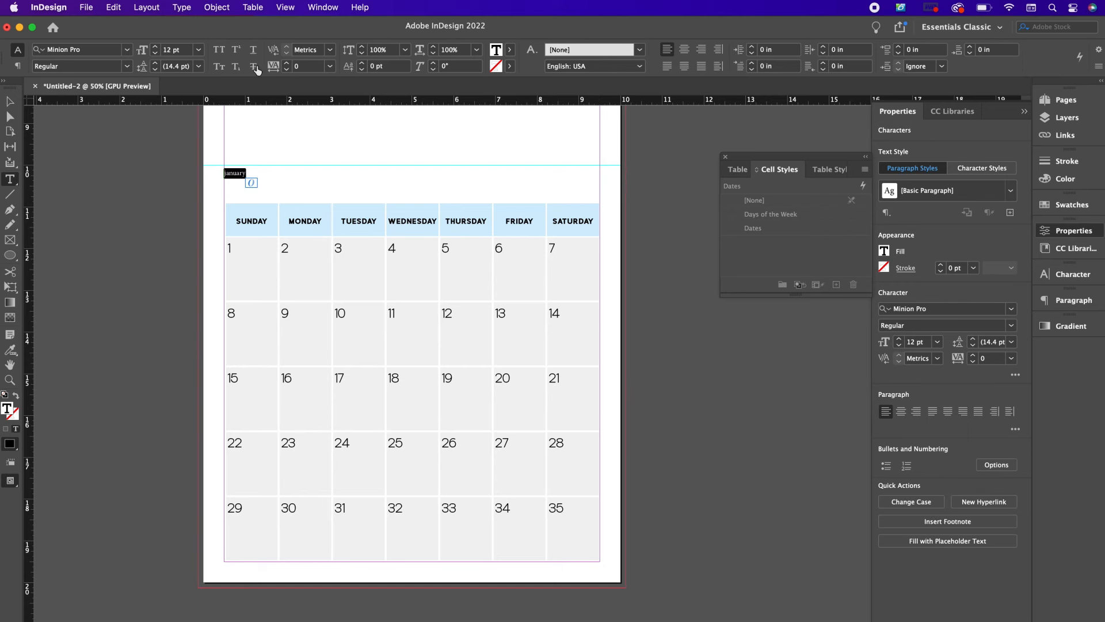
left_click(219, 50)
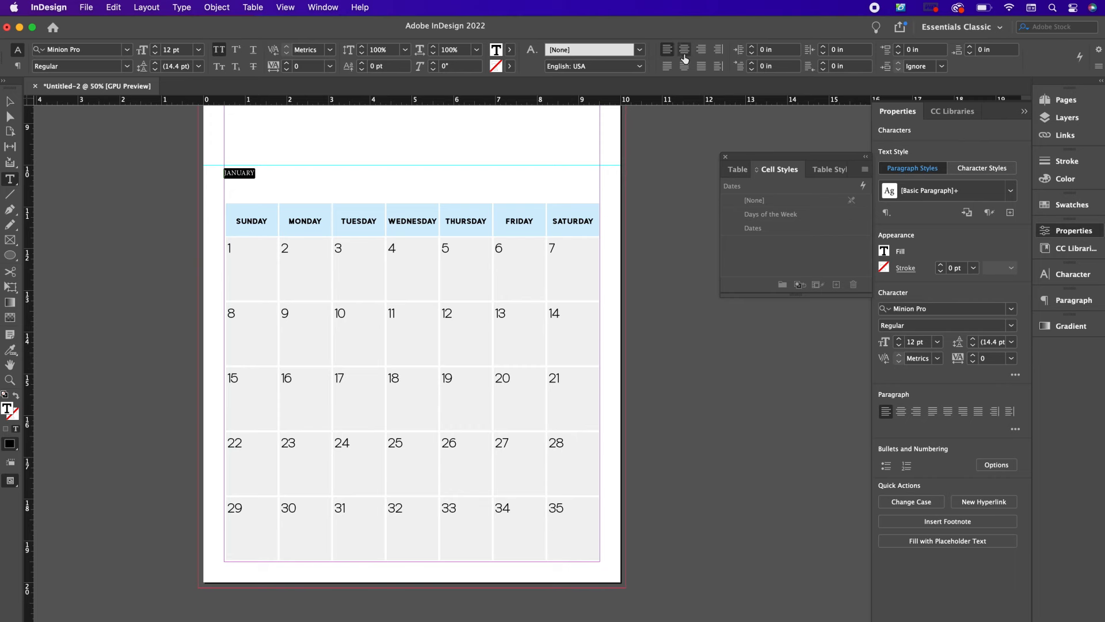
left_click(684, 53)
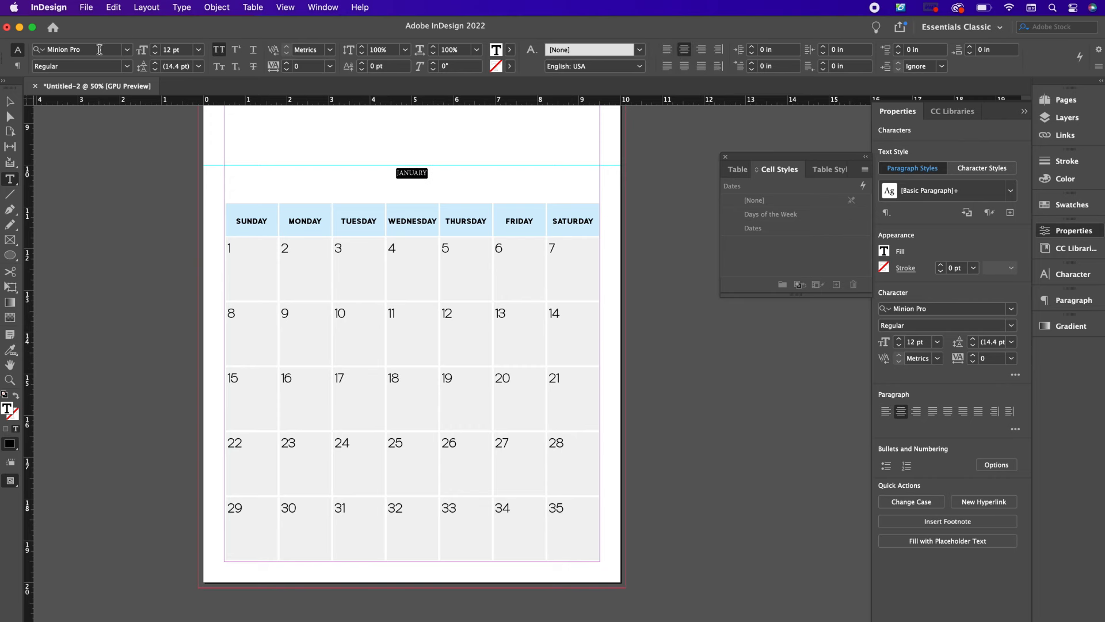
left_click(99, 49)
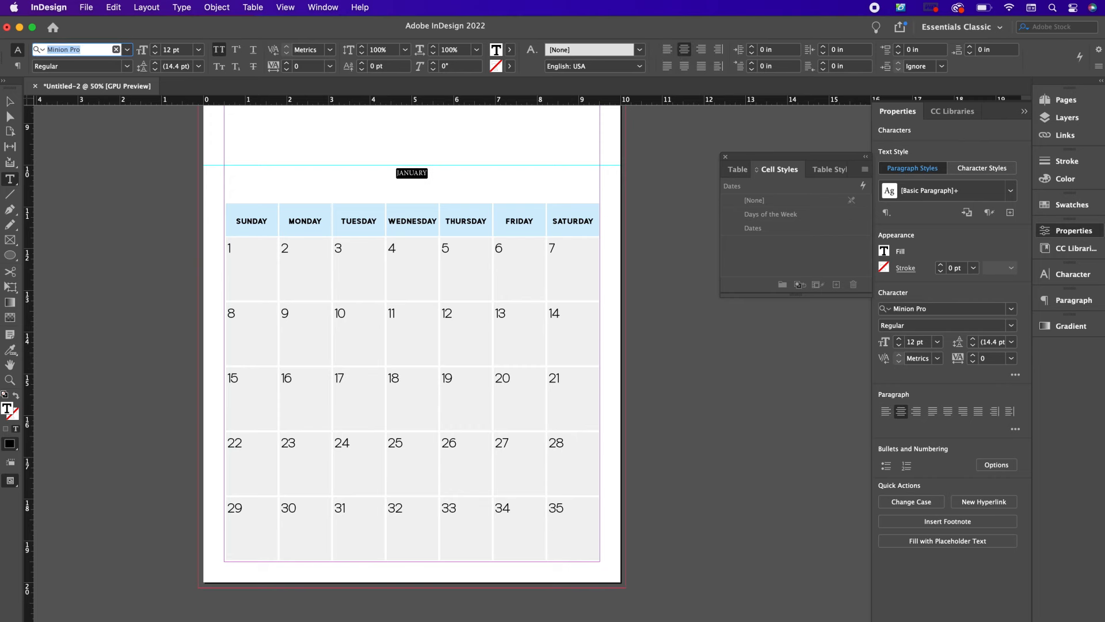
type("bran")
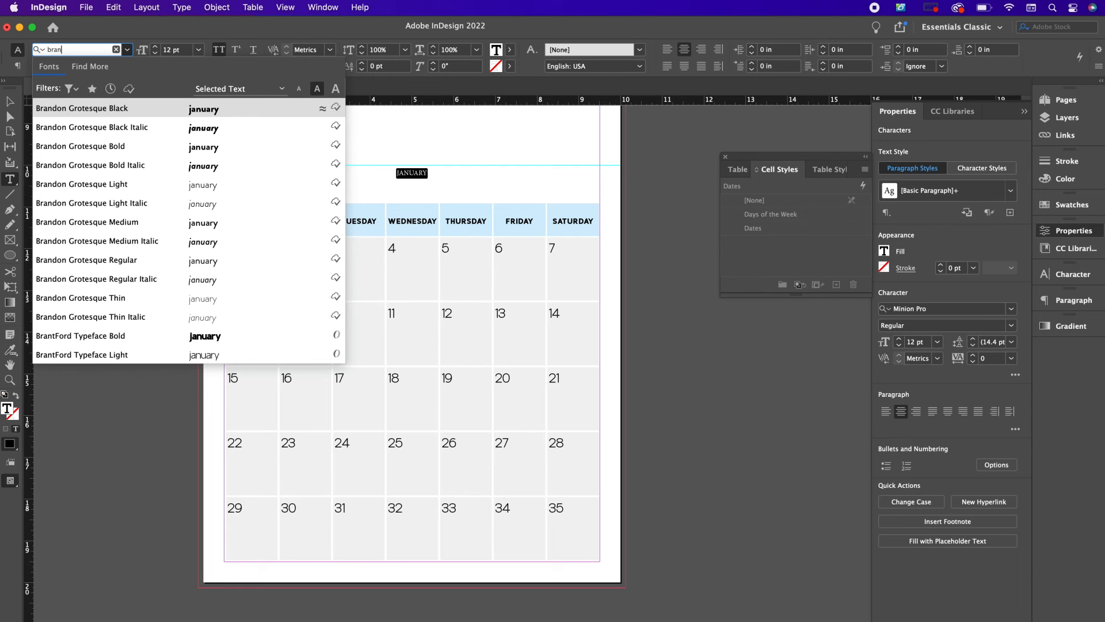
left_click(110, 335)
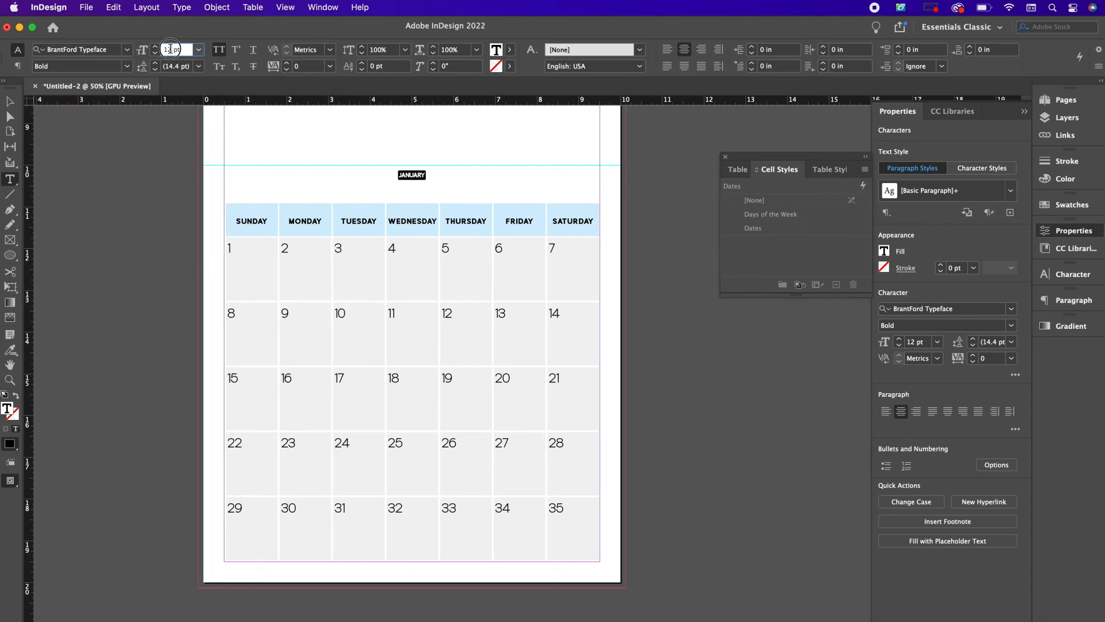
Set the January title's font size to 60 pt
left_click(145, 47)
type("60")
key("Return")
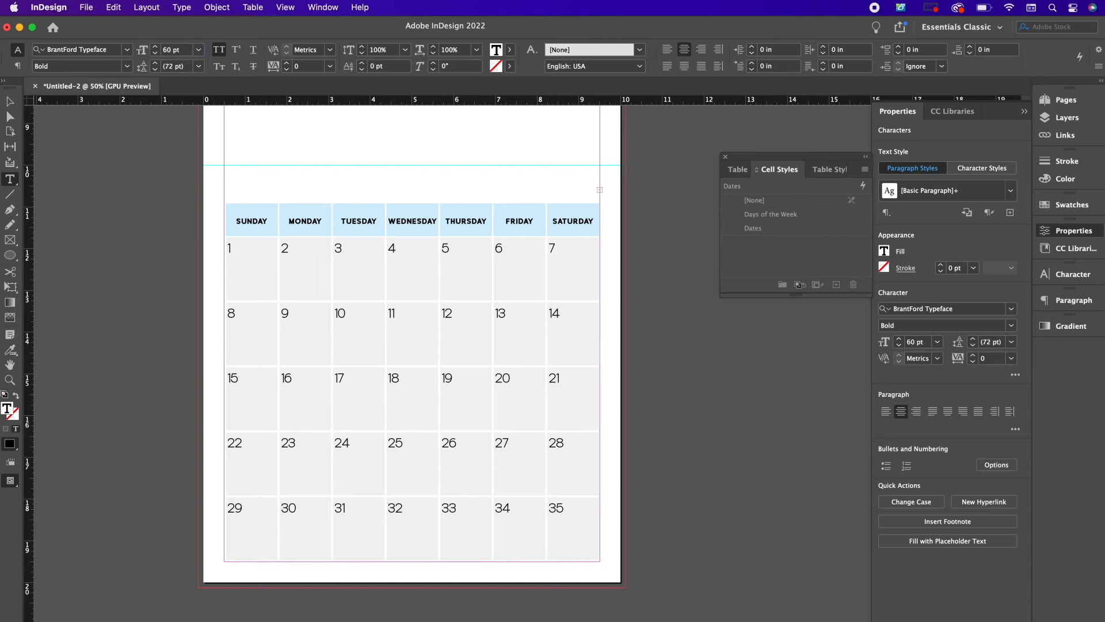
Fit the title's text frame to its text and nudge it up to about Y 9.958 in, clear of the weekday header
left_click(10, 102)
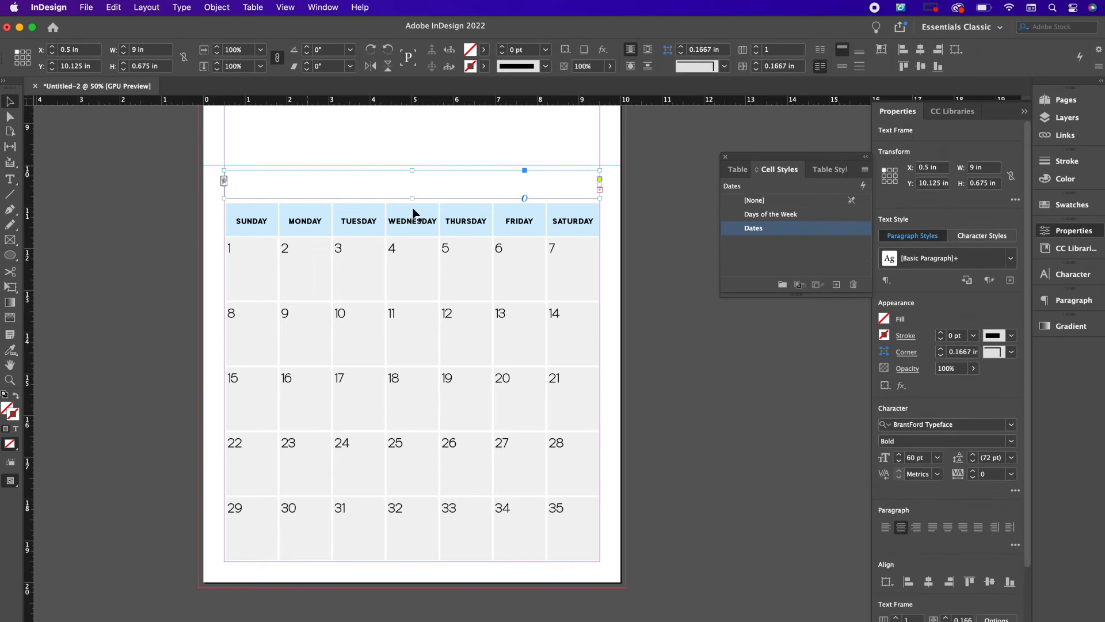
double_click(411, 198)
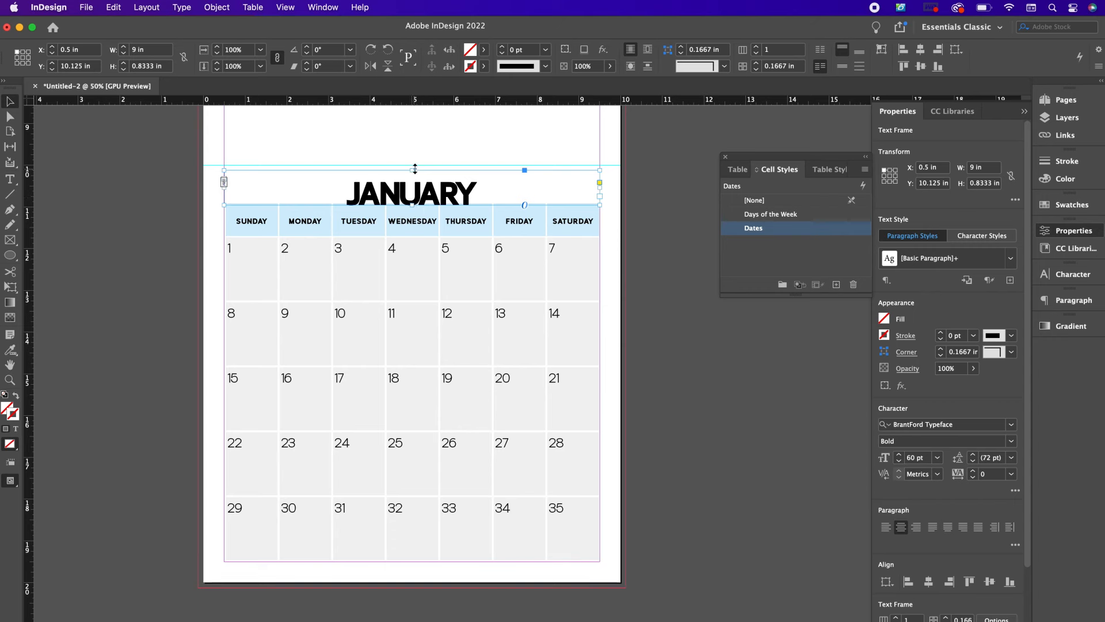
key("shift+Up")
key("Up")
key("Up")
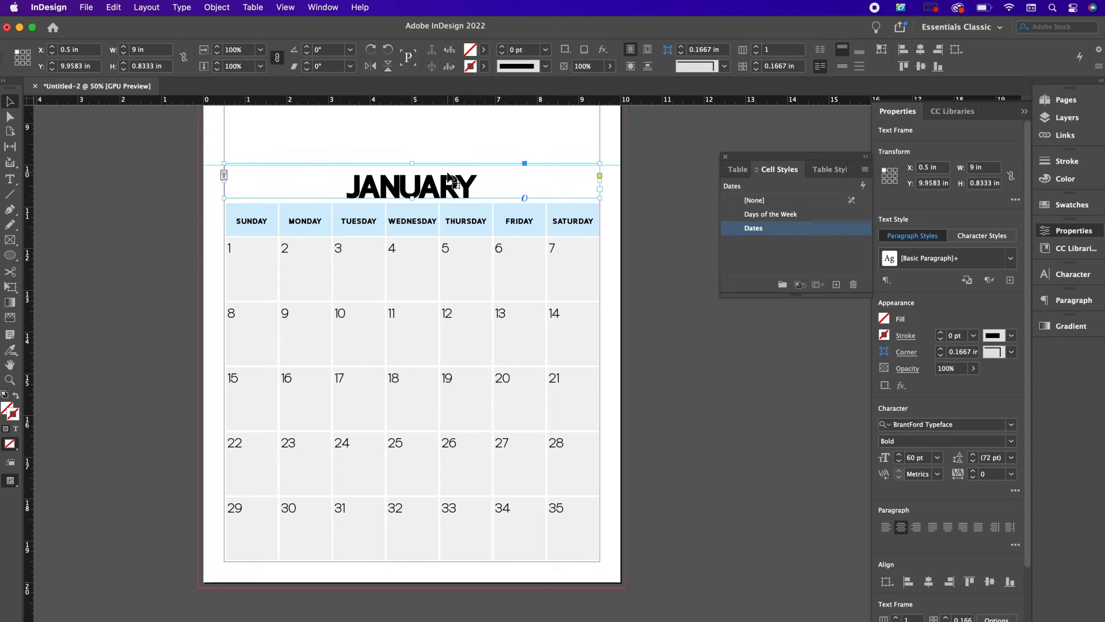
Set the tracking of the whole January title to 200
double_click(472, 185)
key("super+a")
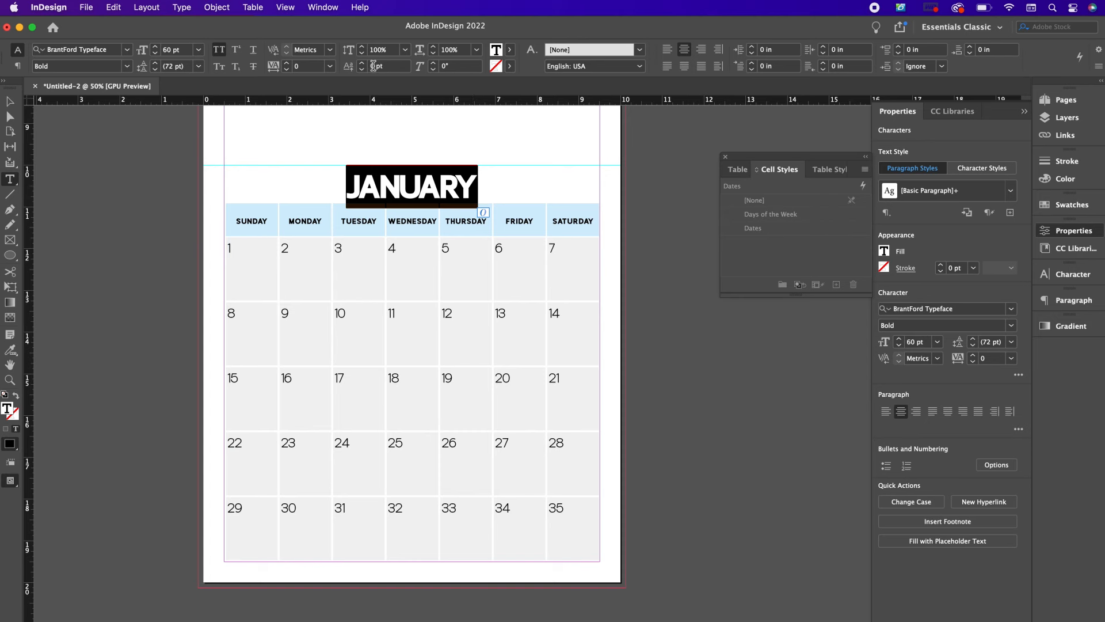
left_click_drag(301, 66, 276, 67)
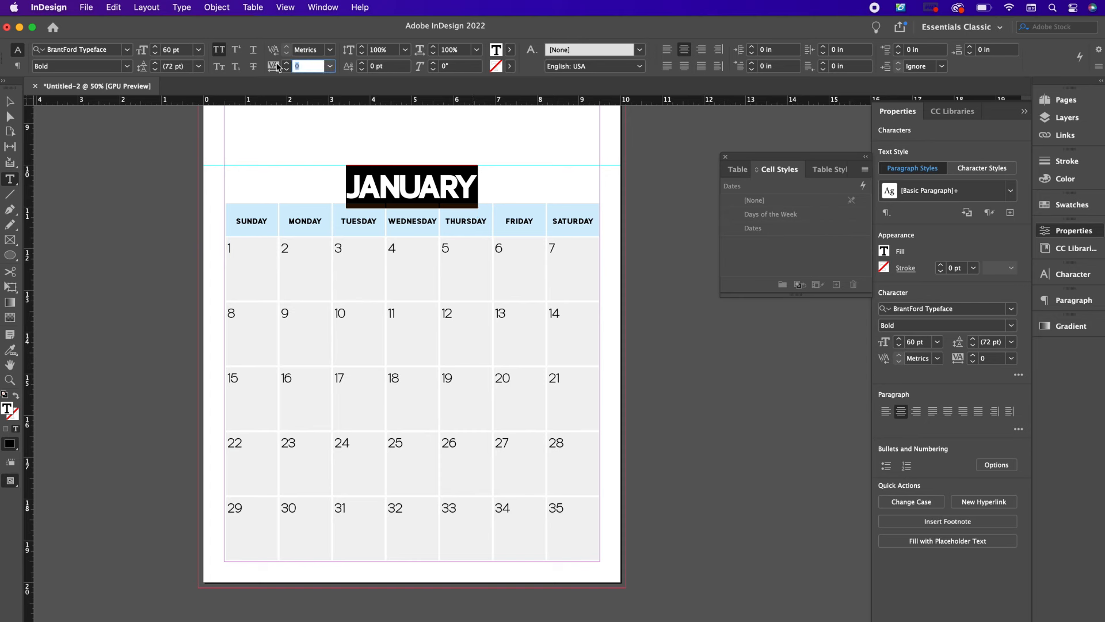
type("200")
key("Return")
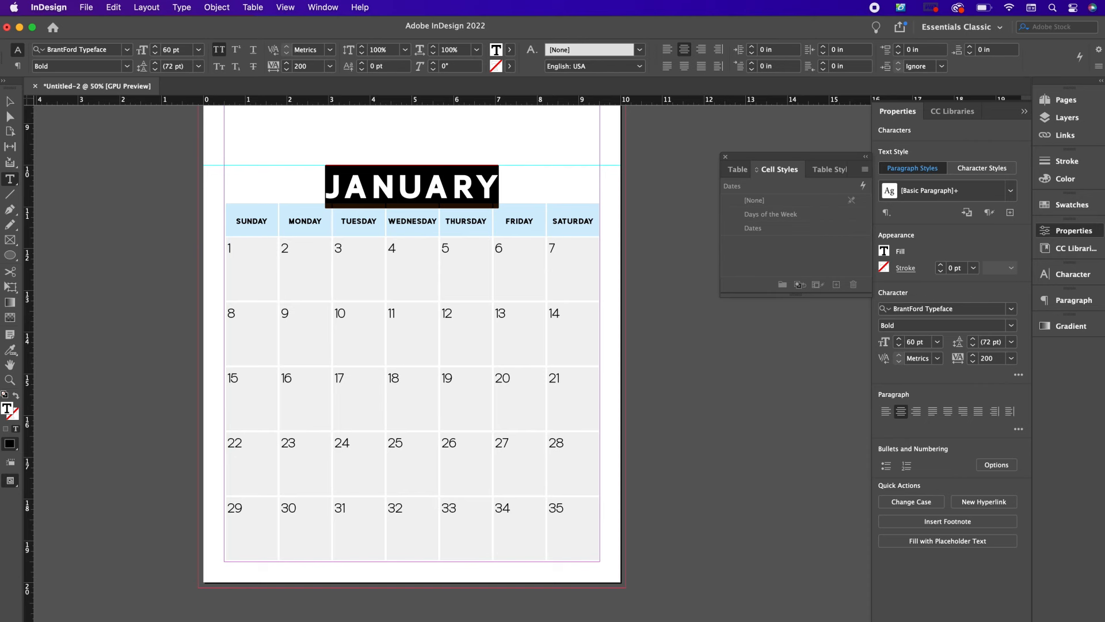
Colour the January title with the cyan swatch C=100 M=0 Y=0 K=0 and deselect its frame
left_click(1069, 205)
left_click(908, 295)
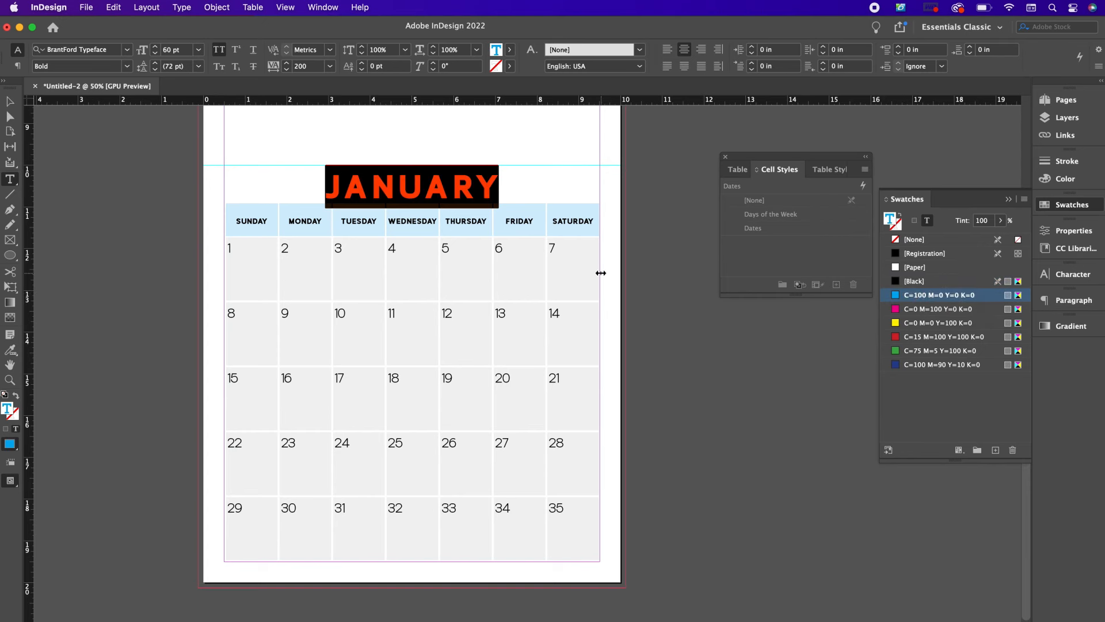
left_click(11, 103)
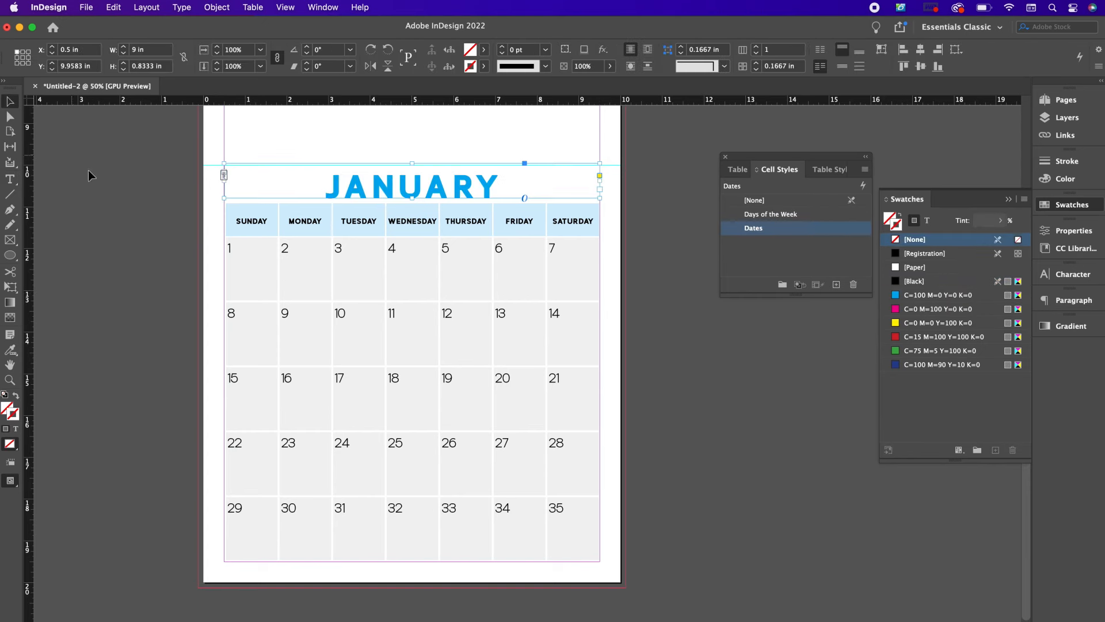
left_click(120, 202)
Draw a rectangle frame about 10.25 × 10 in from the page's top bleed corner to just above the title and place the cute-dog TIFF in it
scroll(120, 203, "up", 10)
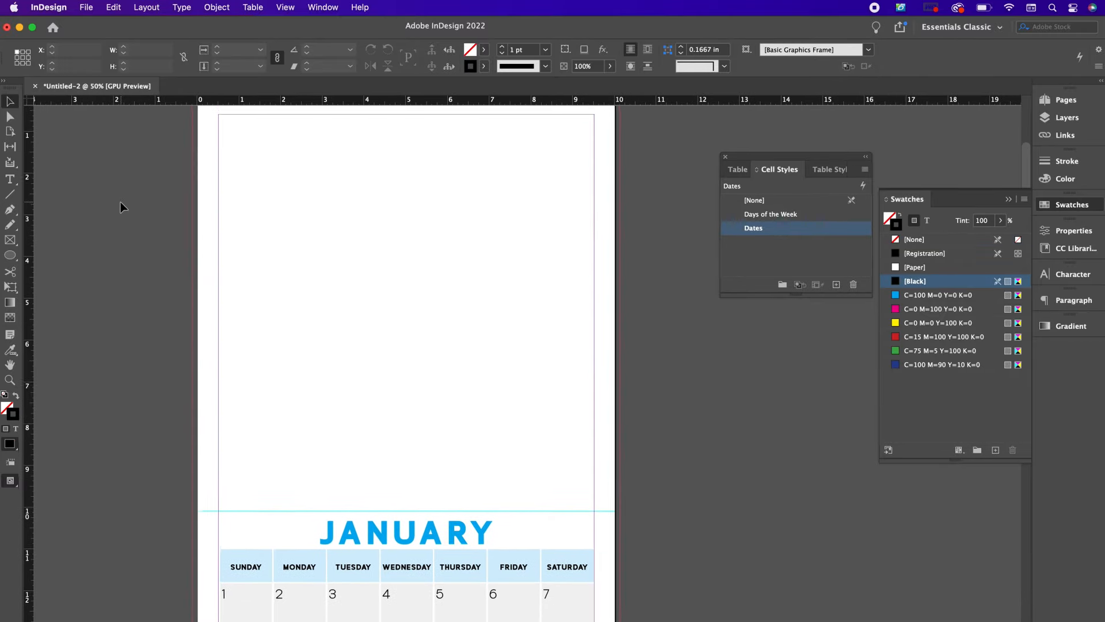
left_click(10, 241)
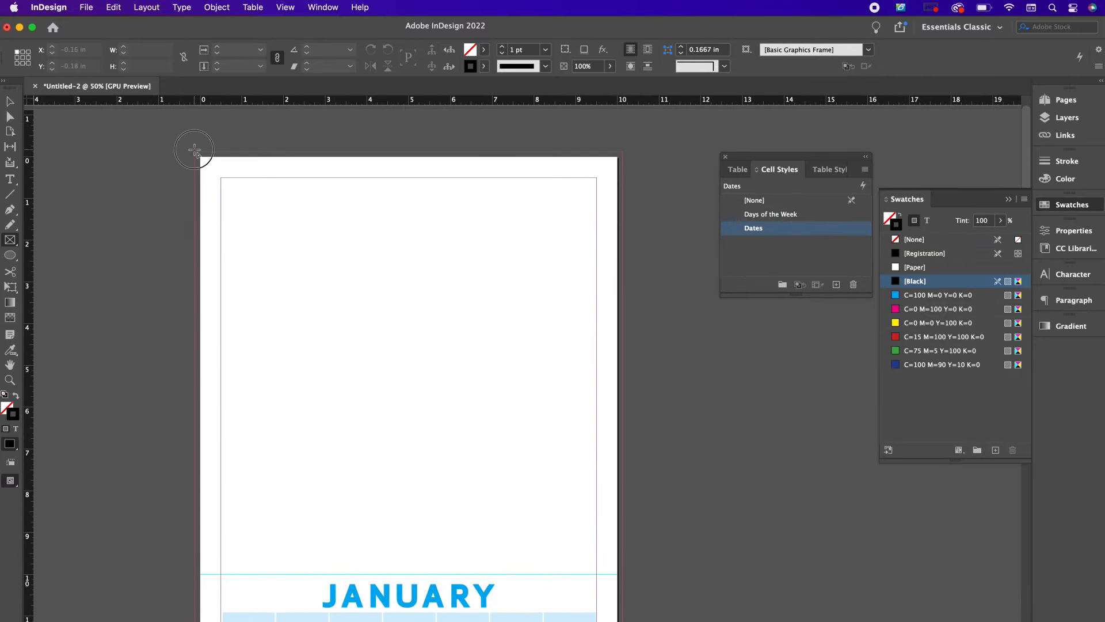
left_click_drag(194, 151, 622, 569)
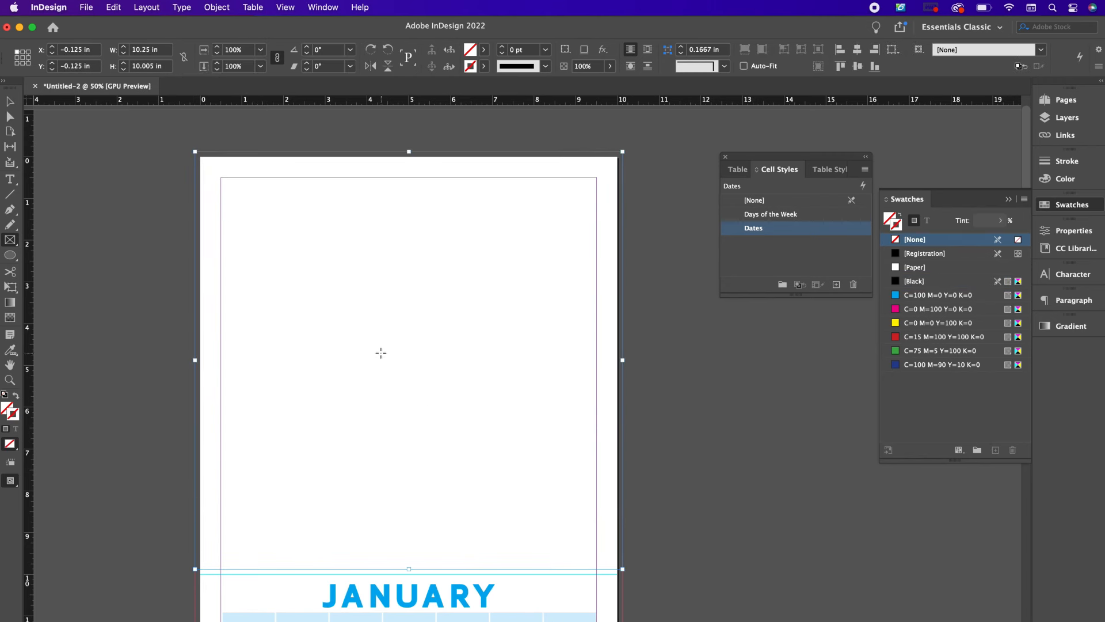
left_click(86, 10)
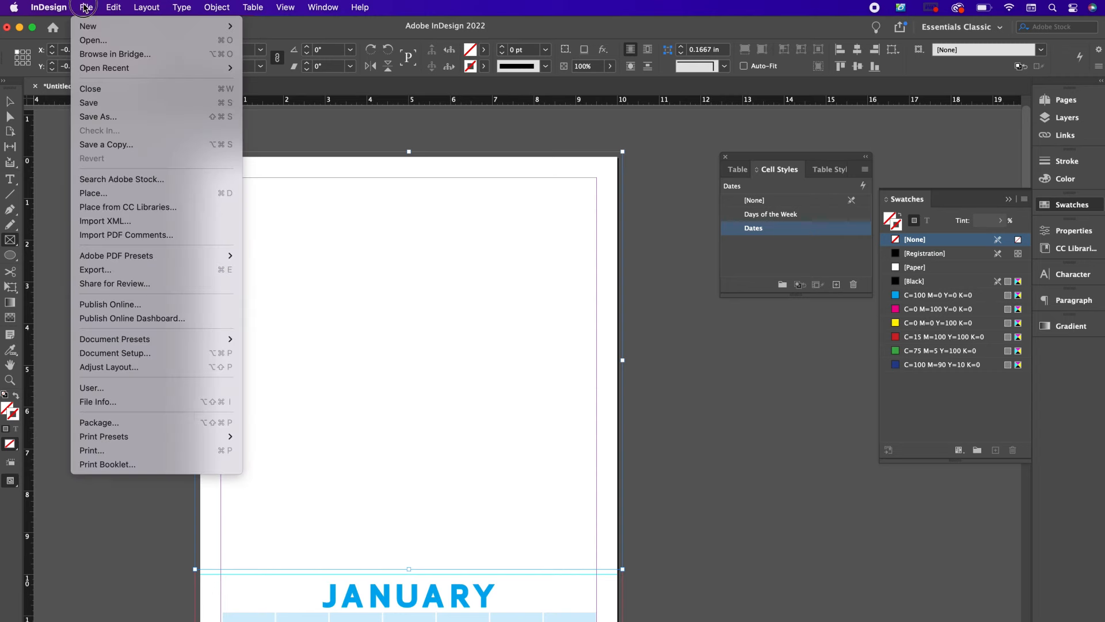
left_click(102, 194)
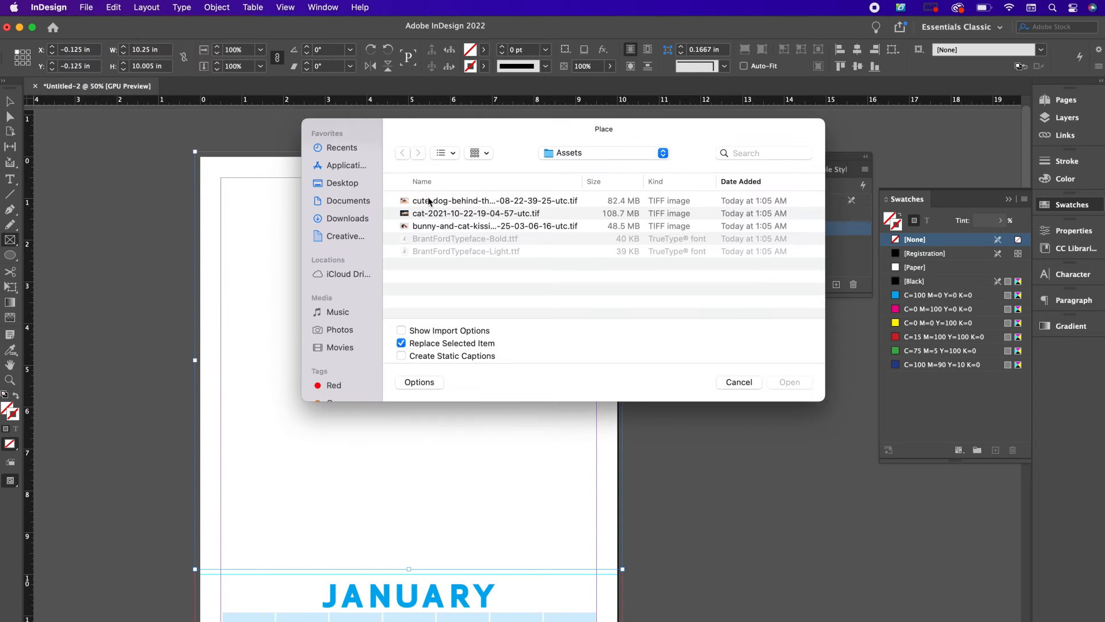
double_click(429, 200)
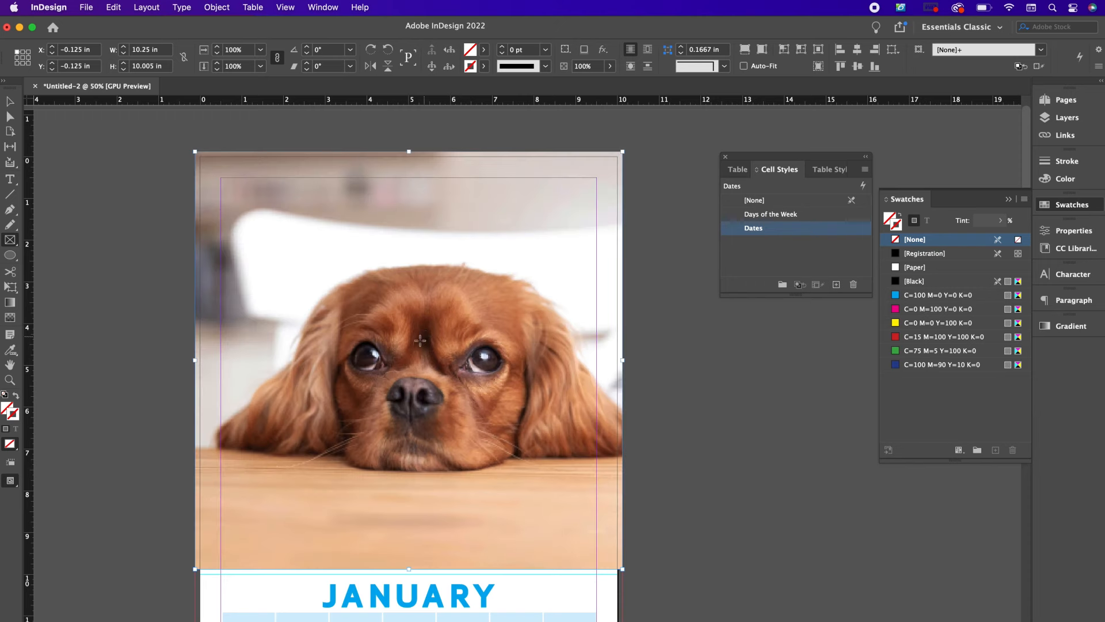
Scale the dog image inside its frame to about 92% and shift it down to about Y+ -0.597 in
key("v")
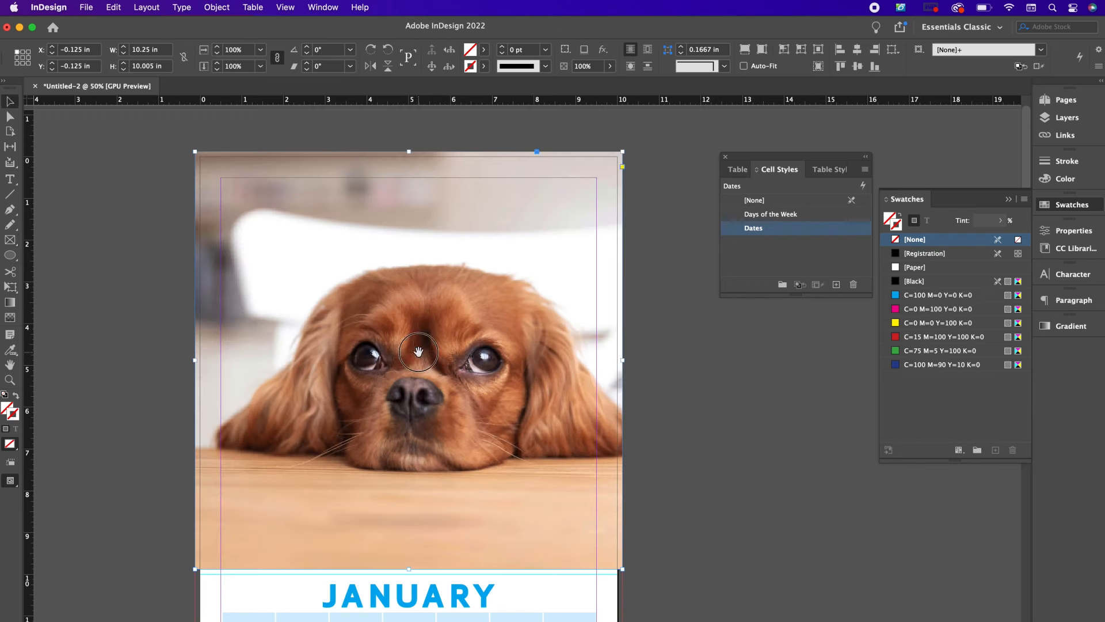
key("super+a")
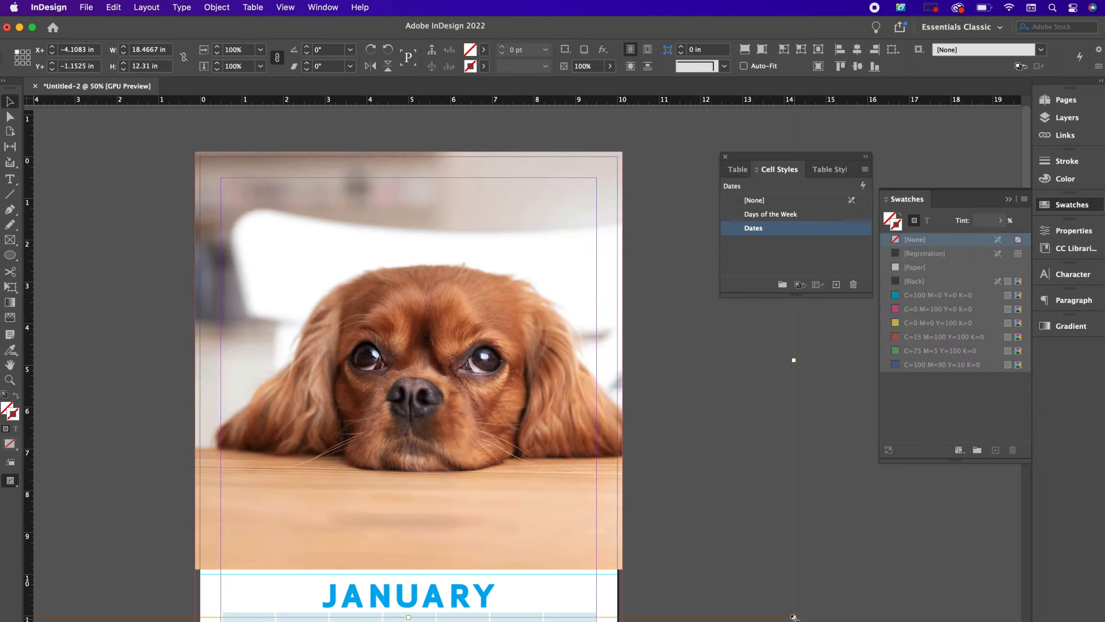
left_click_drag(794, 616, 732, 575)
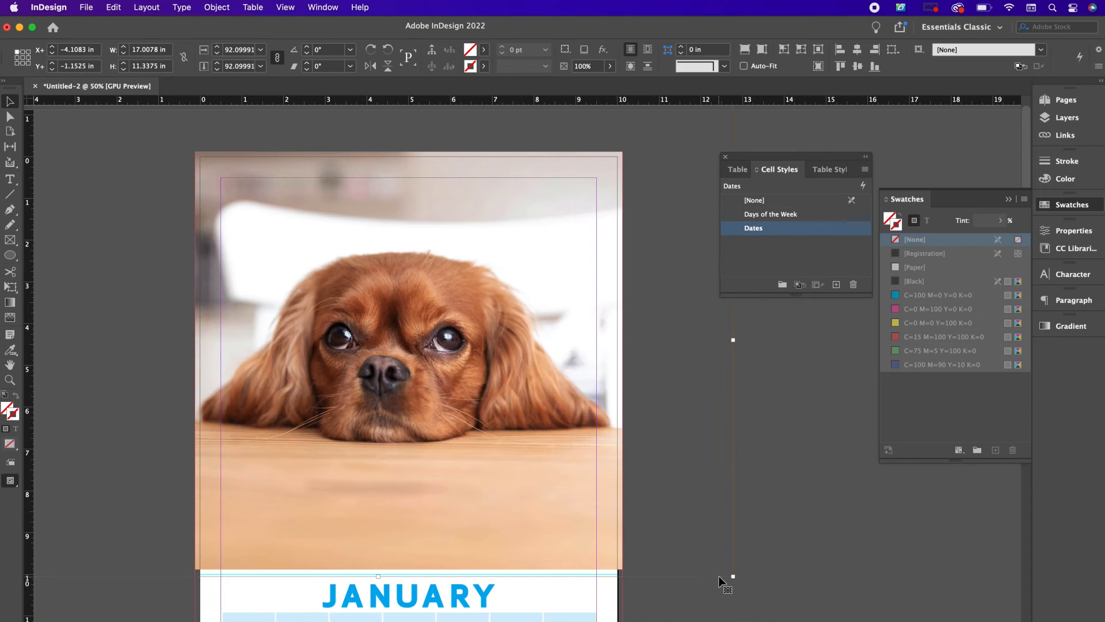
key("shift+Down")
key("shift+Down")
key("shift+Down")
key("shift+Down")
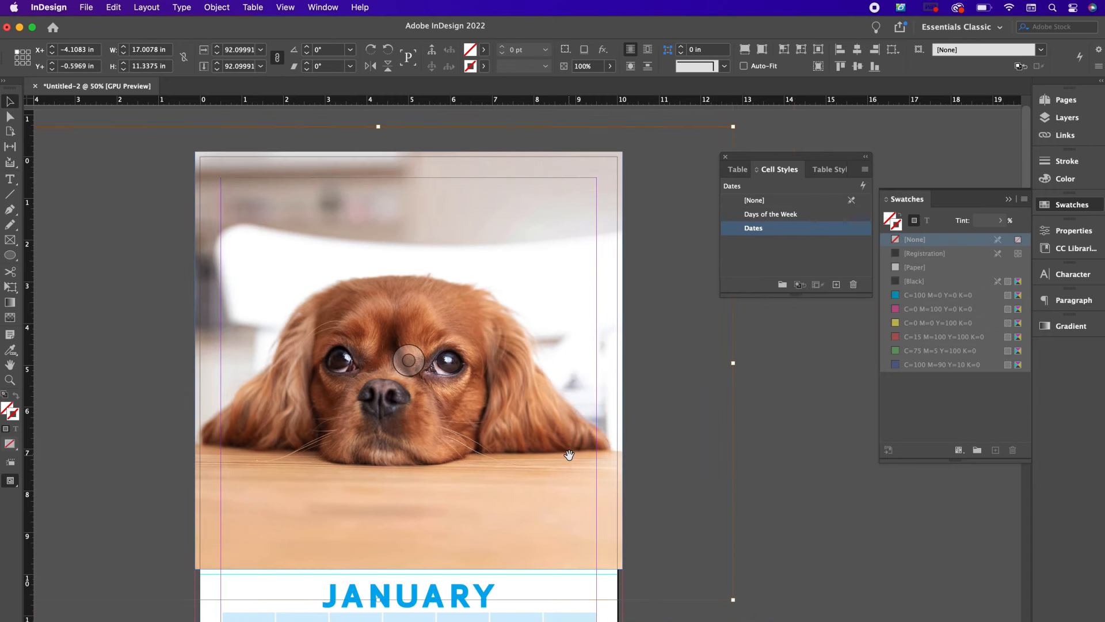
Scale the dog image to about 87%, shift it to about X+ -3.553 in and Y+ -0.319 in, and deselect it
left_click_drag(735, 601, 693, 573)
key("shift+Right")
key("shift+Right")
key("shift+Right")
key("shift+Right")
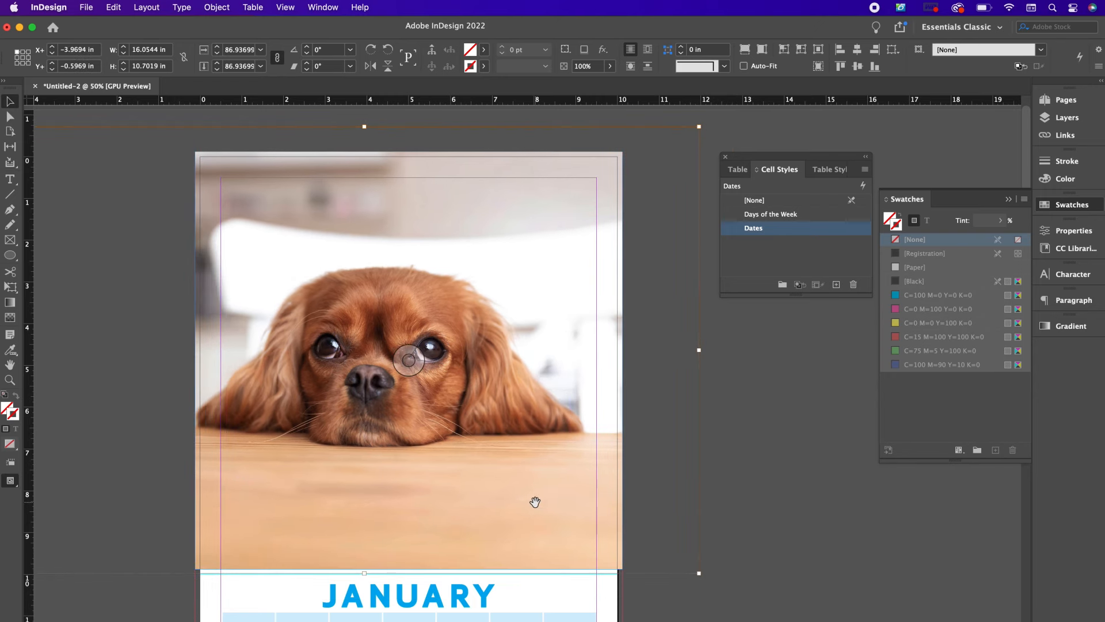
key("shift+Down")
key("shift+Down")
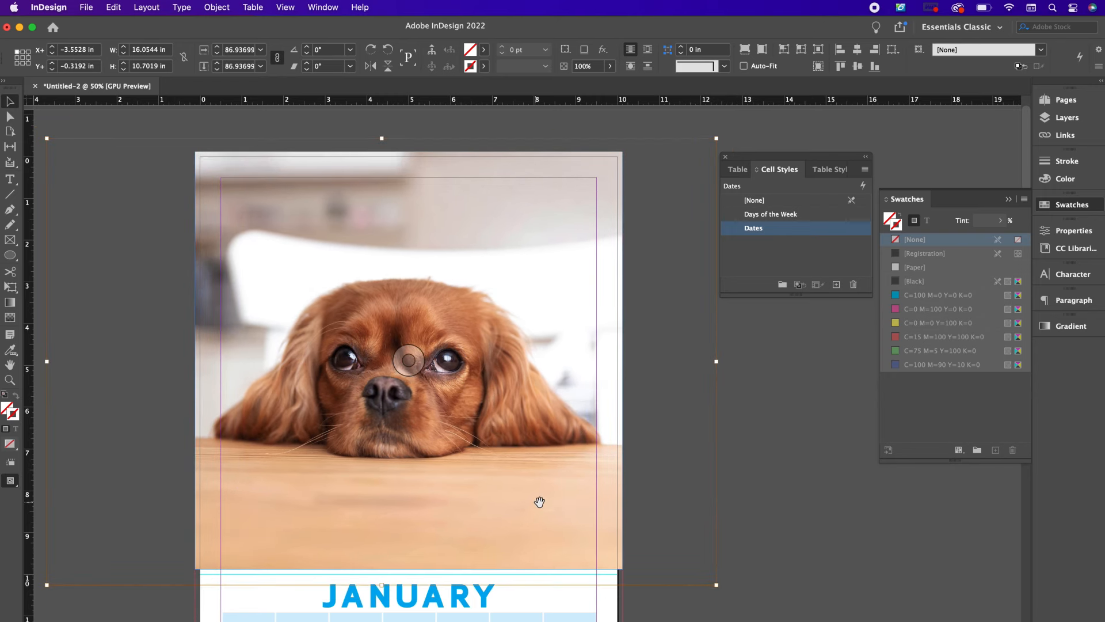
left_click(789, 525)
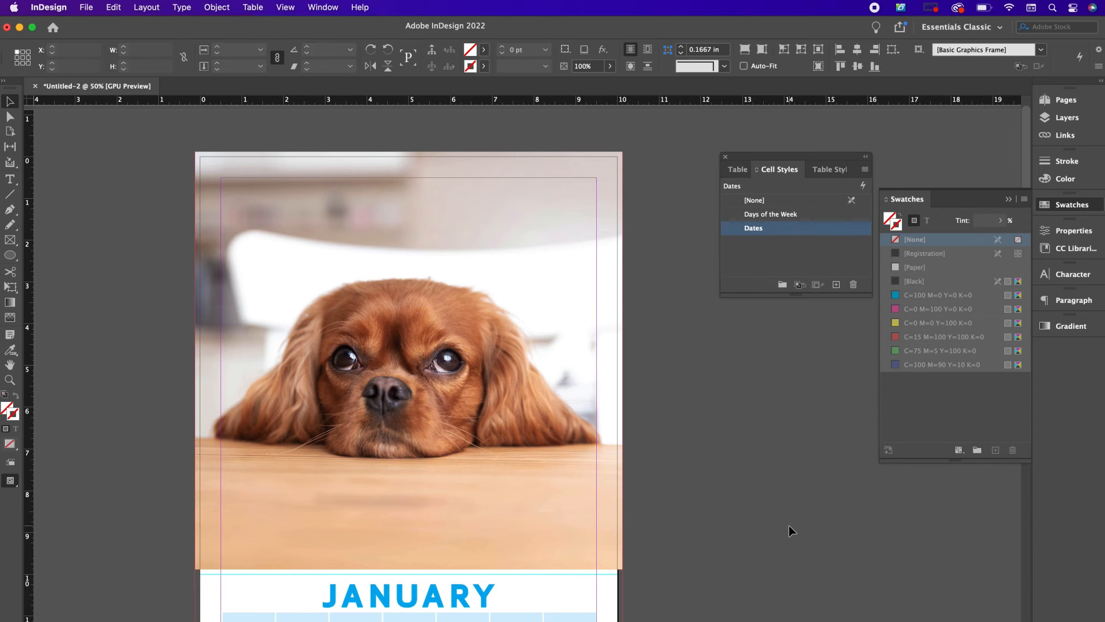
Draw a closed wavy Pen shape about 4.9 × 2.1 in over the photo's upper-left corner, without stroke and filled with C=0 M=0 Y=100 K=0
key("p")
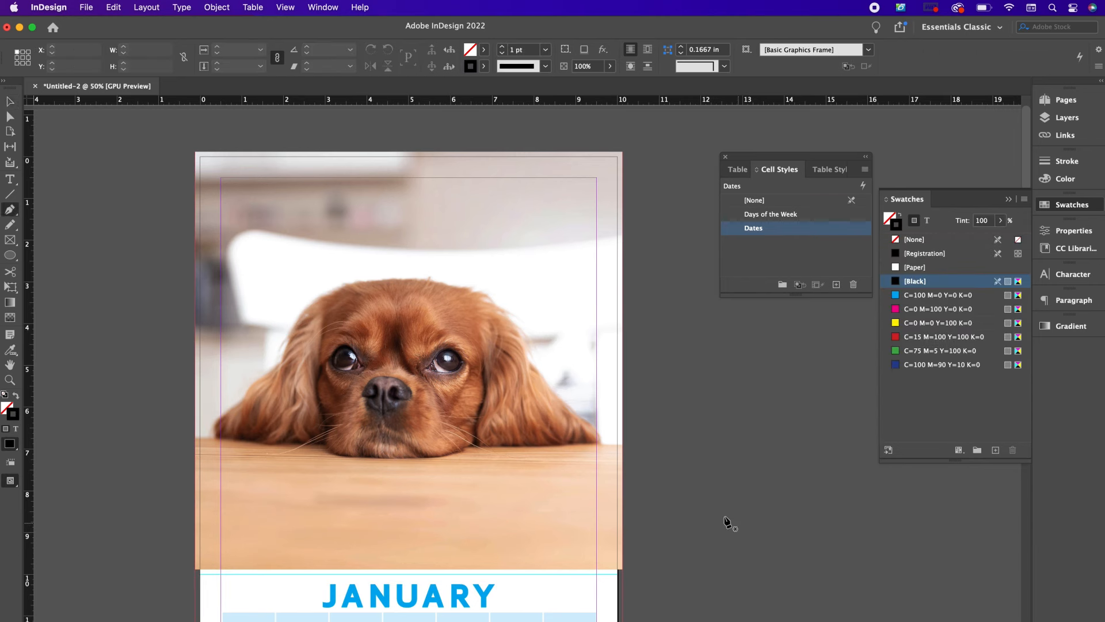
left_click(378, 136)
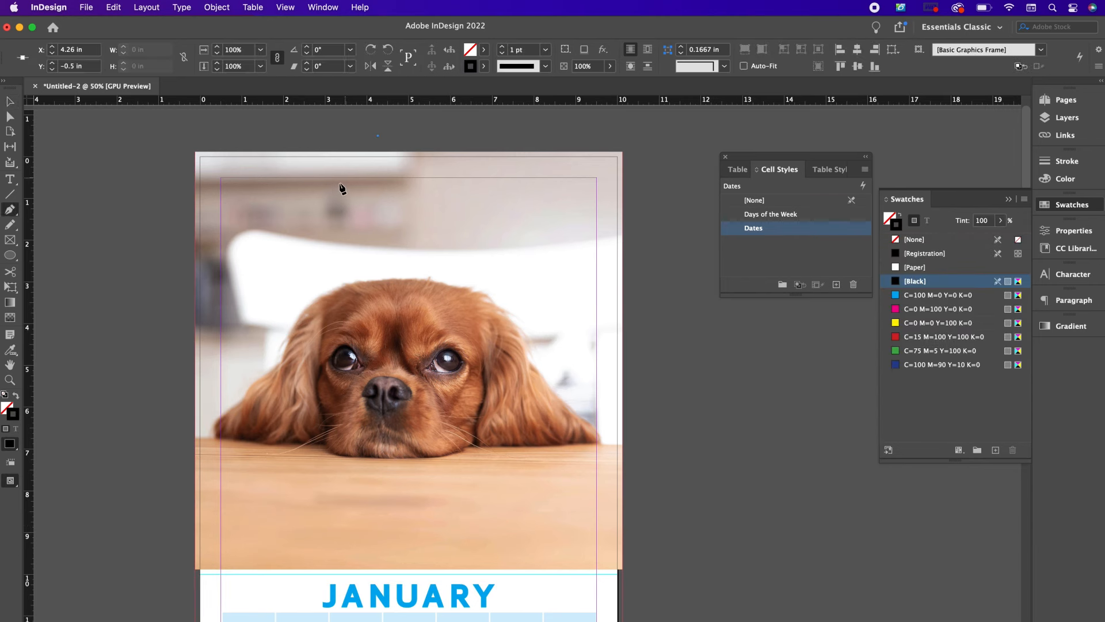
left_click_drag(337, 194, 160, 191)
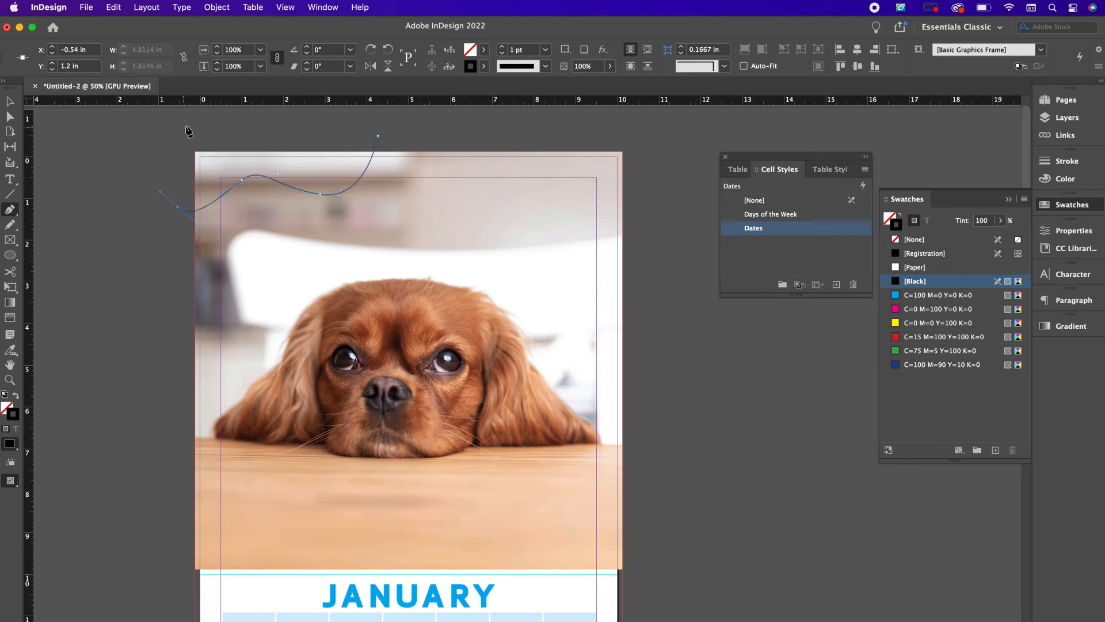
left_click(377, 136)
left_click(895, 238)
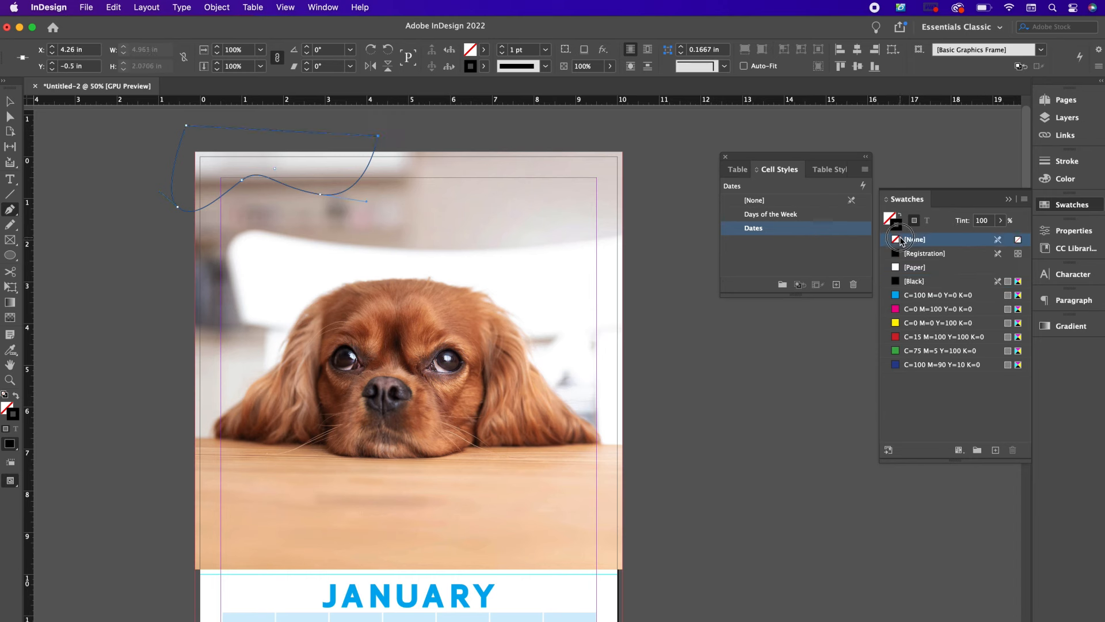
left_click(915, 323)
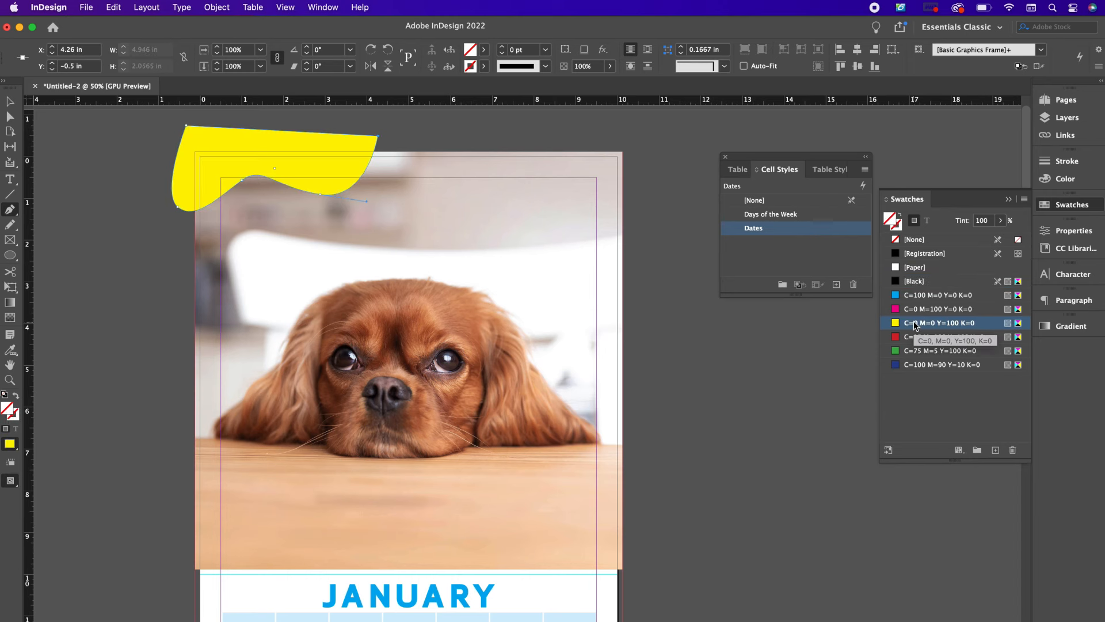
Draw a closed wavy Pen shape about 2.9 × 8.9 in along the photo's right edge
left_click(634, 172)
left_click_drag(550, 249, 563, 349)
left_click(528, 397)
left_click_drag(528, 397, 596, 406)
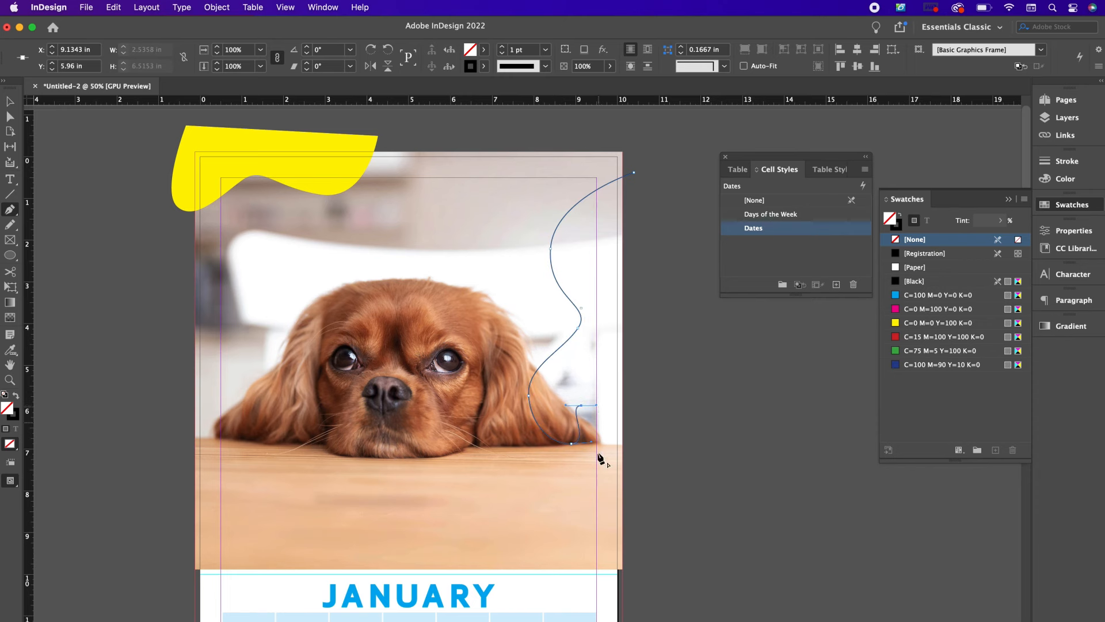
left_click_drag(575, 481, 553, 497)
left_click_drag(641, 516, 660, 446)
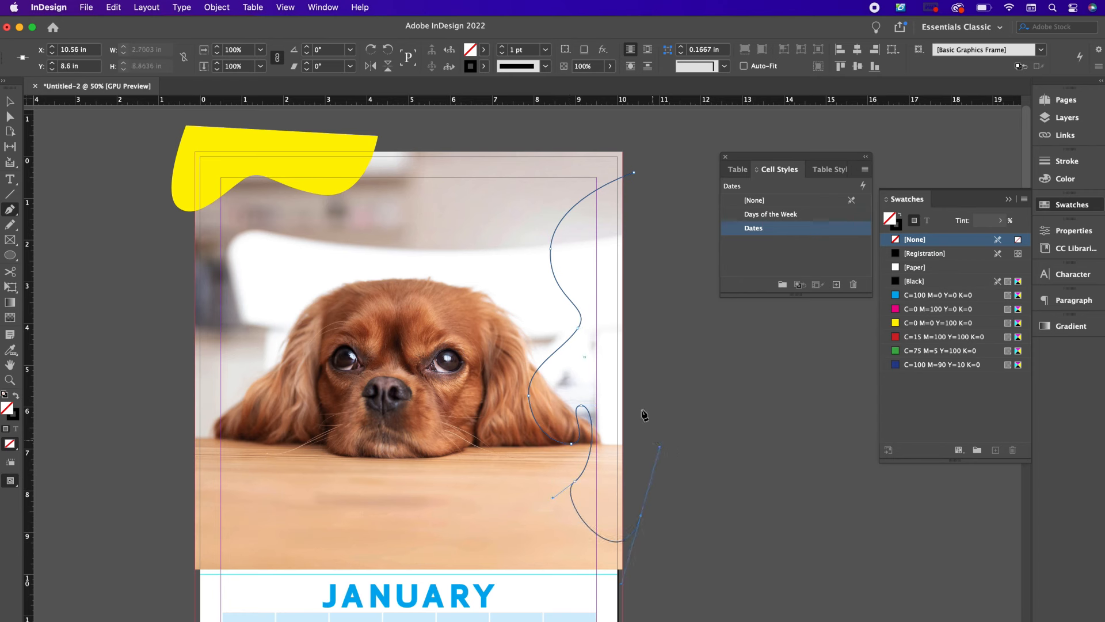
left_click(634, 173)
Fill the shape on the photo's right edge with C=100 M=0 Y=0 K=0 and remove its stroke
left_click(915, 295)
left_click(898, 227)
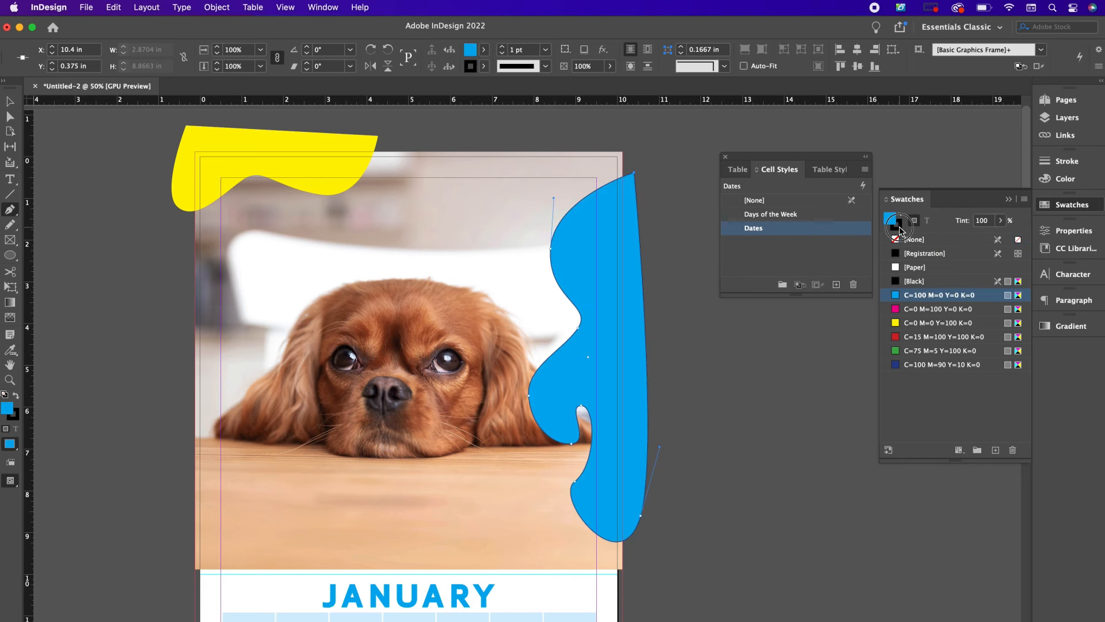
left_click(905, 241)
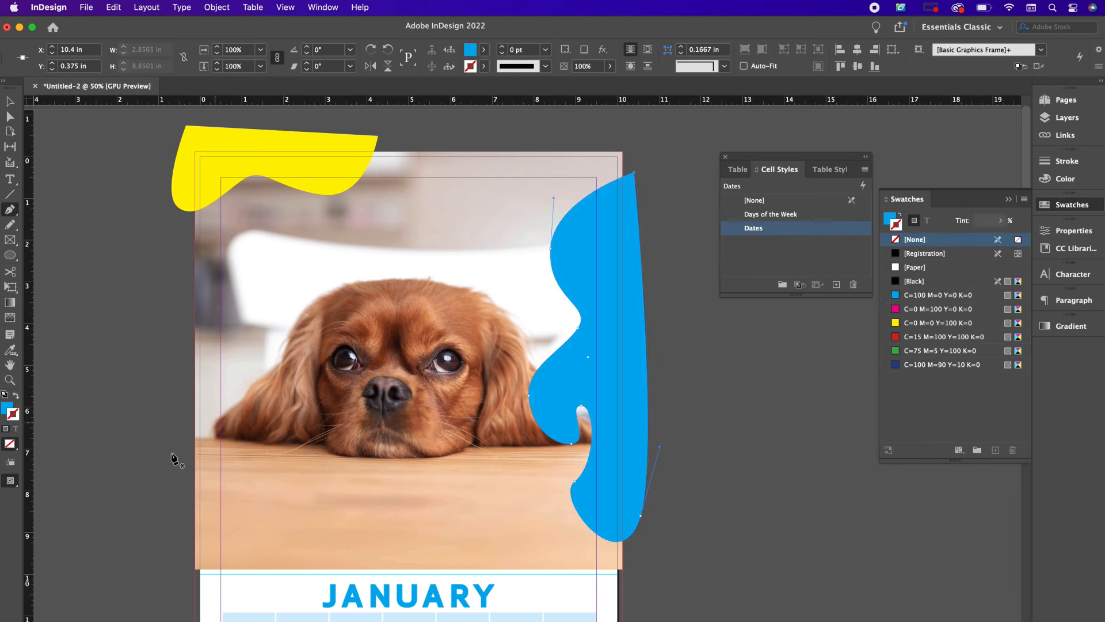
Draw a closed wavy Pen shape about 3.3 × 4 in over the photo's lower-left corner, without stroke and filled with C=0 M=100 Y=0 K=0
mouse_move(171, 414)
left_mouse_down()
mouse_move(247, 490)
mouse_move(301, 499)
mouse_move(256, 541)
left_mouse_up()
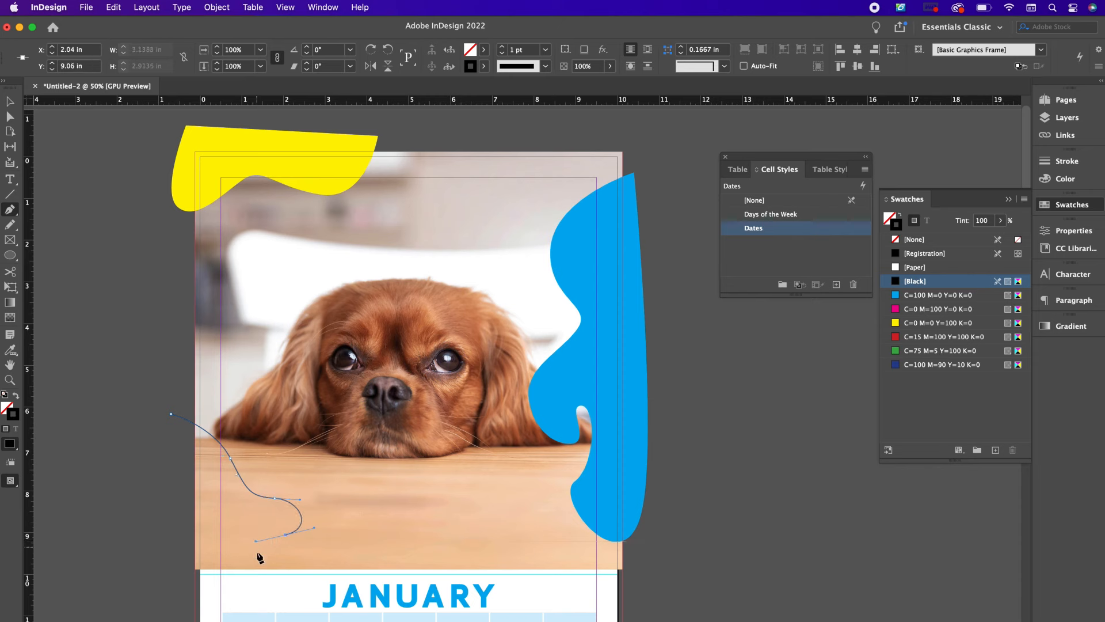
left_click_drag(240, 577, 155, 543)
left_click(170, 415)
left_click(896, 238)
left_click(907, 311)
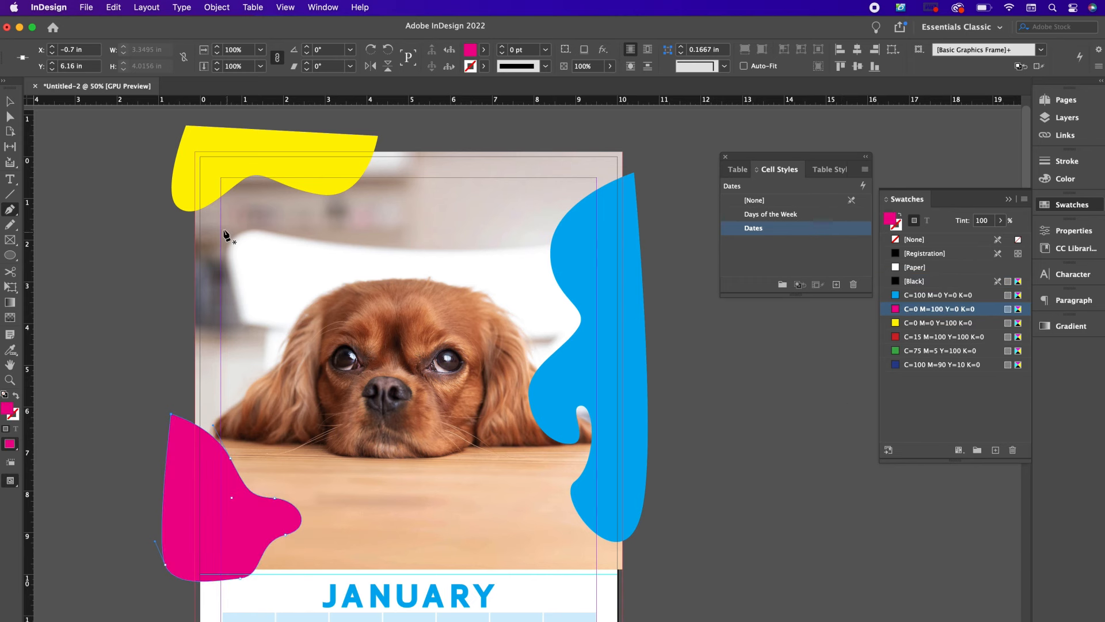
Select the yellow, blue and pink wavy shapes together and set their fill tint to 30%
left_click(10, 103)
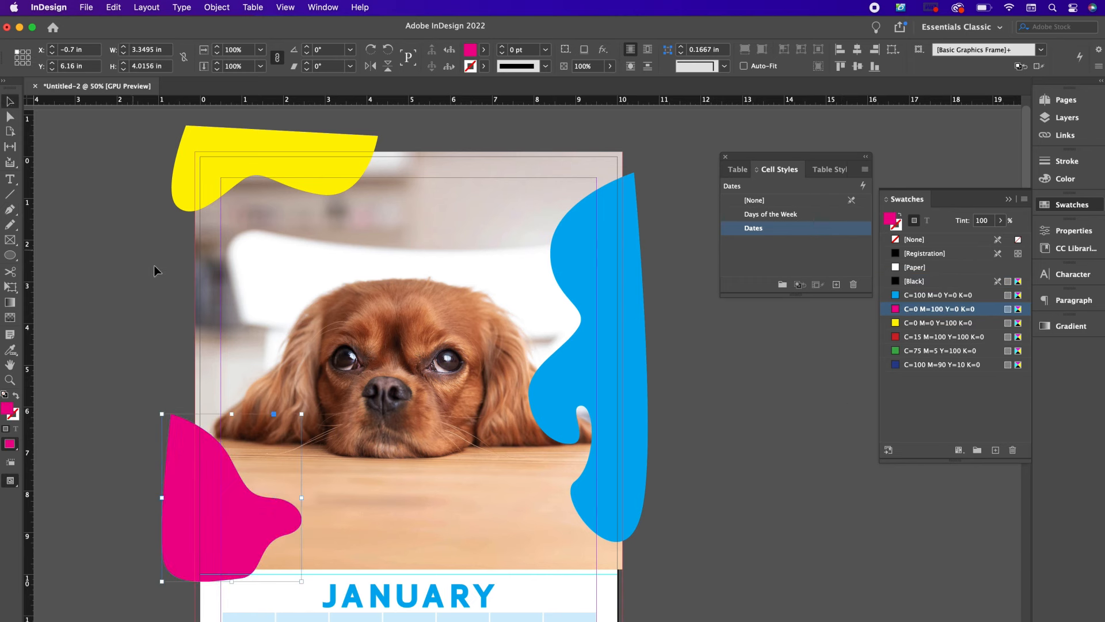
left_click(109, 341)
left_click(174, 464)
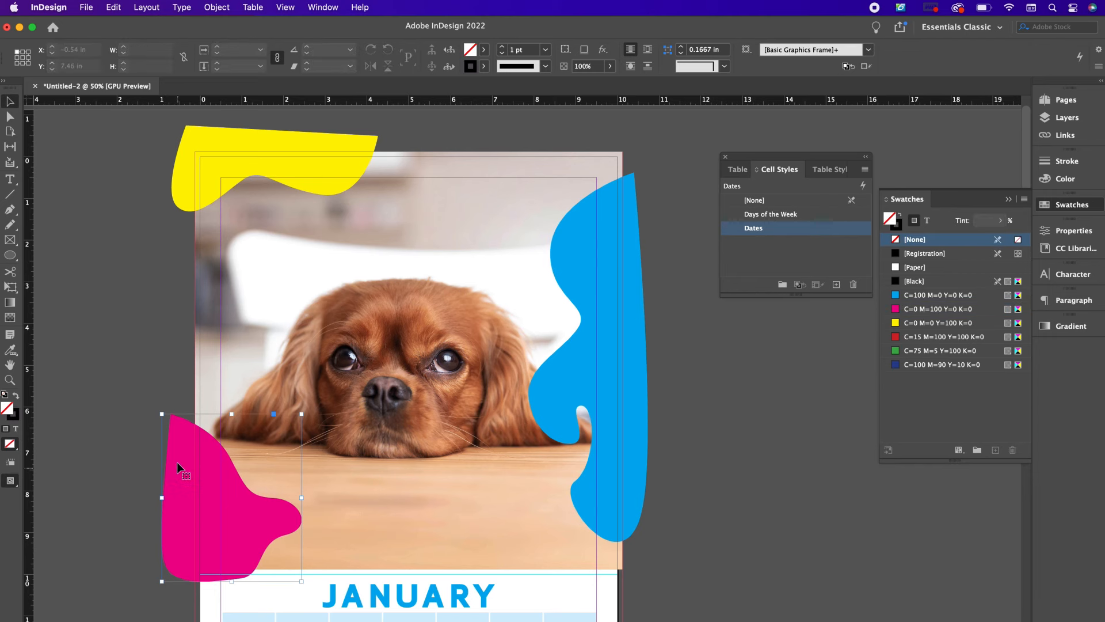
left_click(261, 151, "shift")
left_click(609, 292, "shift")
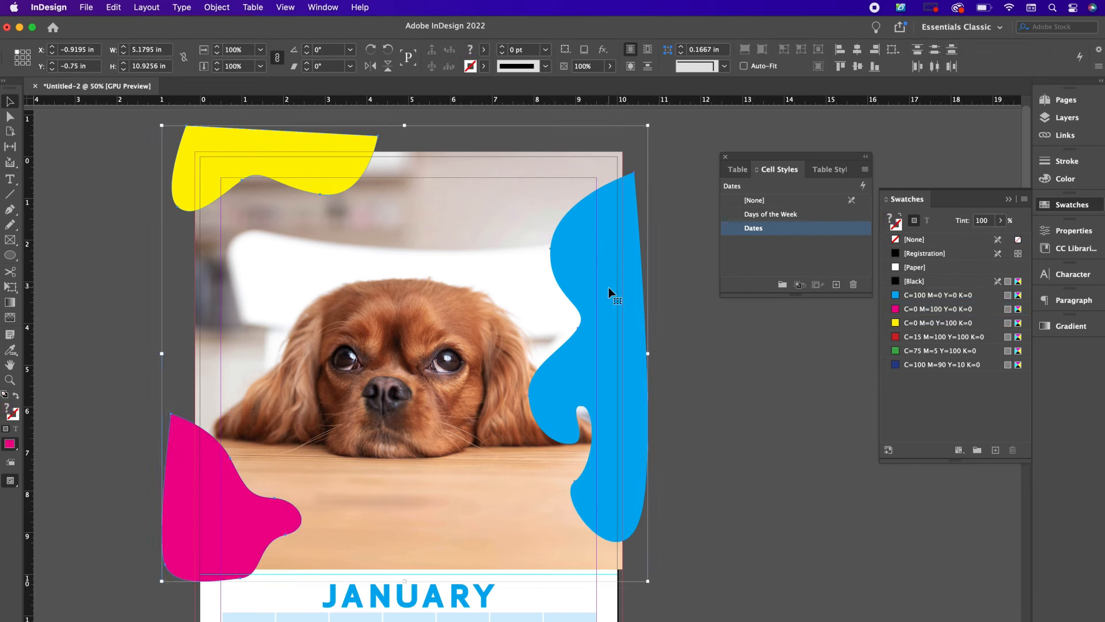
left_click(985, 221)
key("Return")
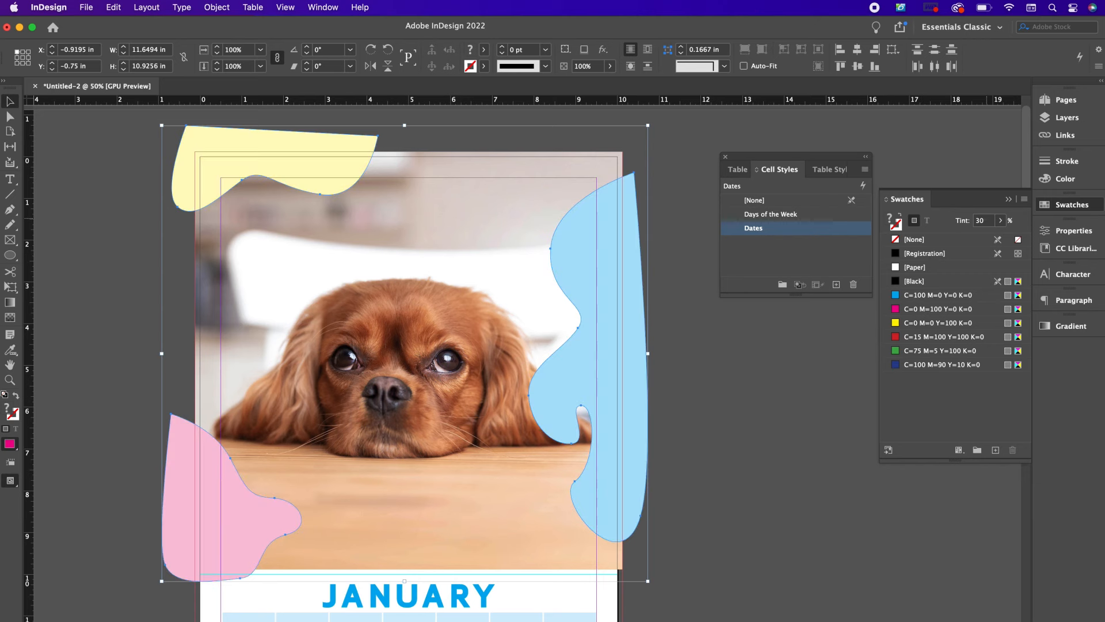
Set the opacity of the three selected wavy shapes to 70% and deselect them
left_click(585, 66)
type("70")
key("Return")
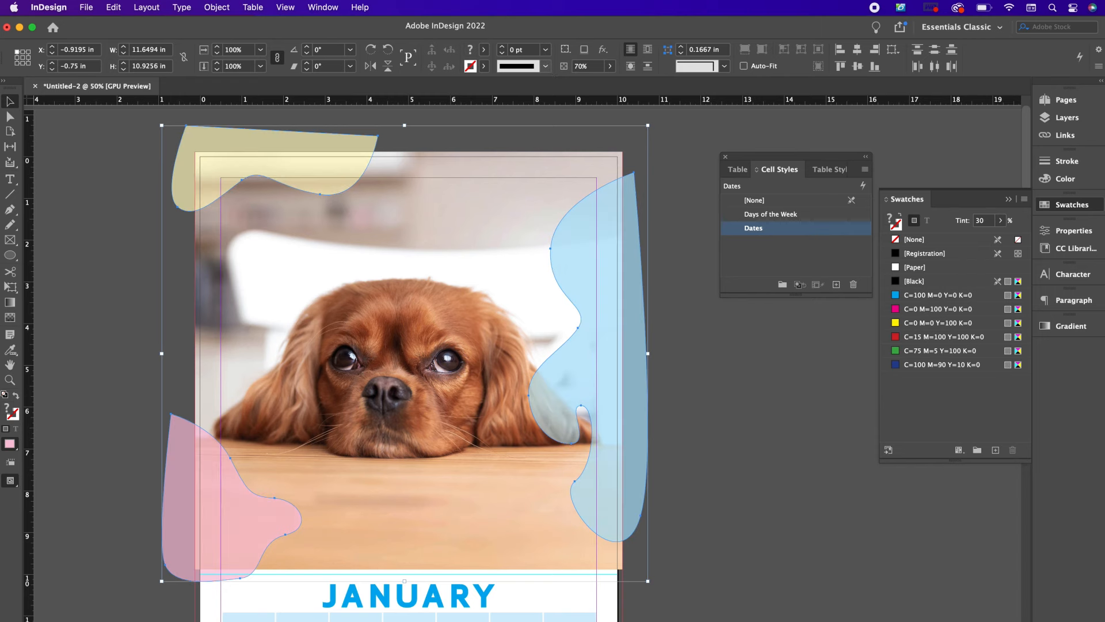
left_click(105, 316)
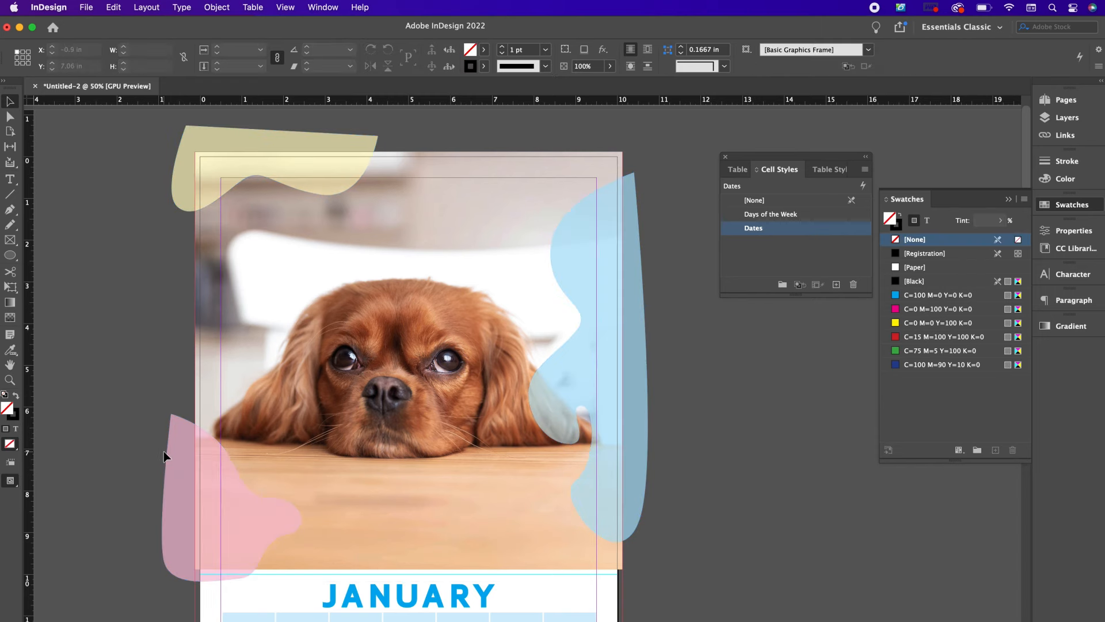
Dock the floating Table, Cell Styles and Table Styles group below Gradient
scroll(164, 451, "down", 1)
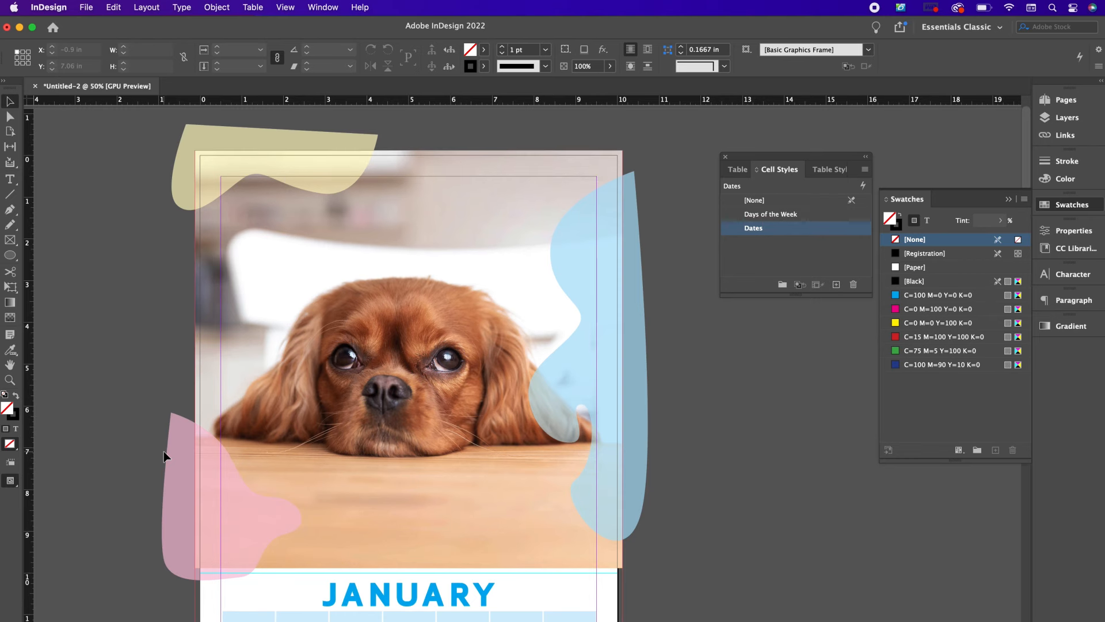
scroll(265, 541, "down", 4)
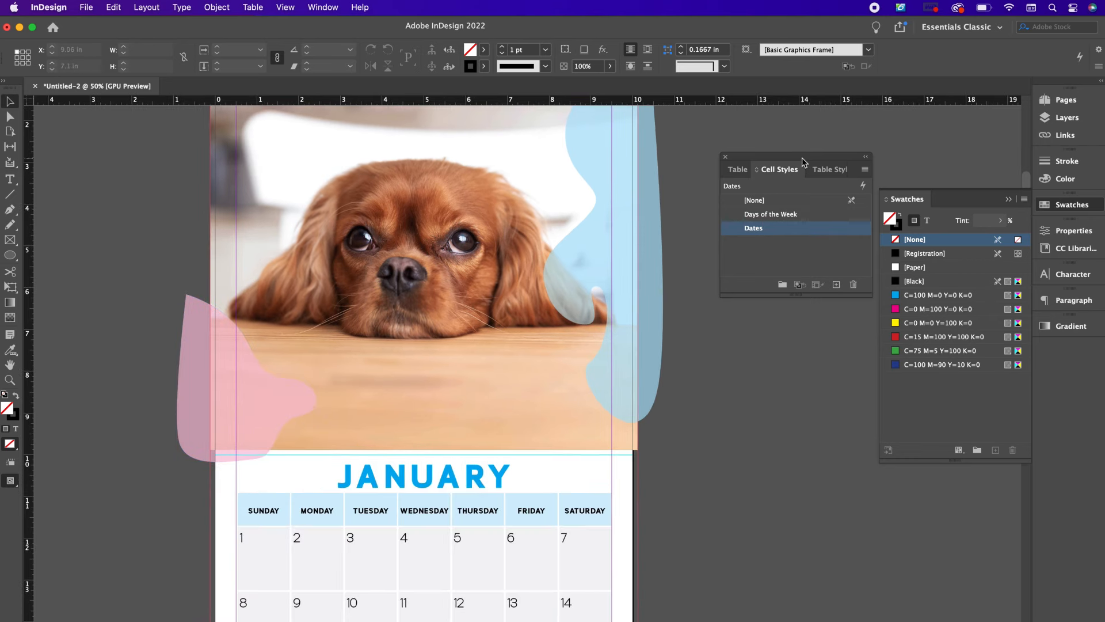
left_click_drag(795, 162, 1048, 340)
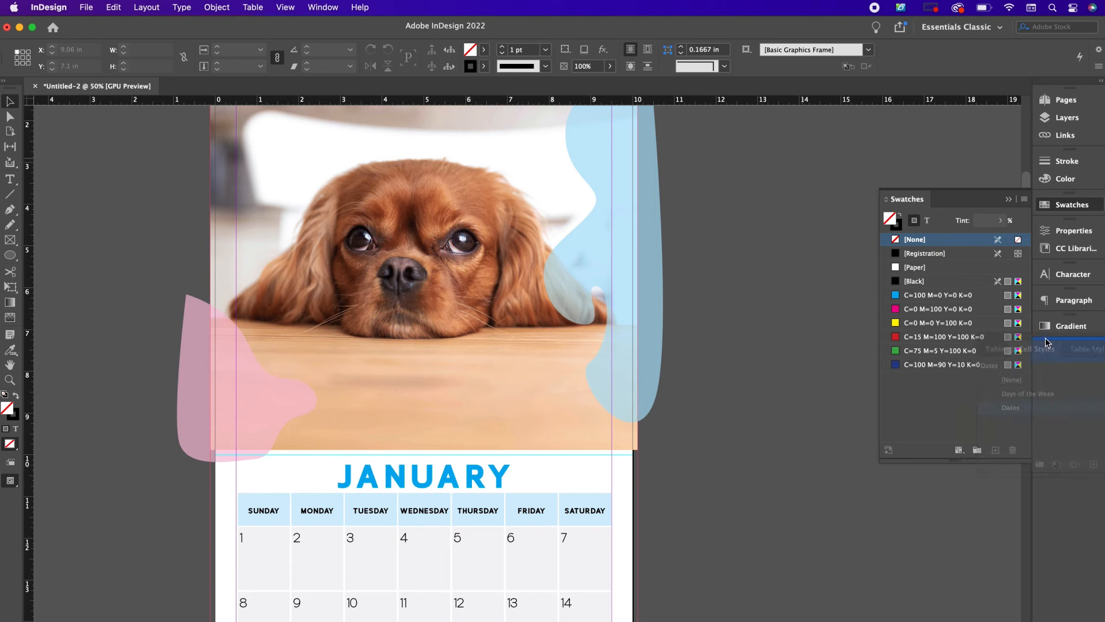
Switch from the parent page to document page 1 and add a second page
left_click(1062, 104)
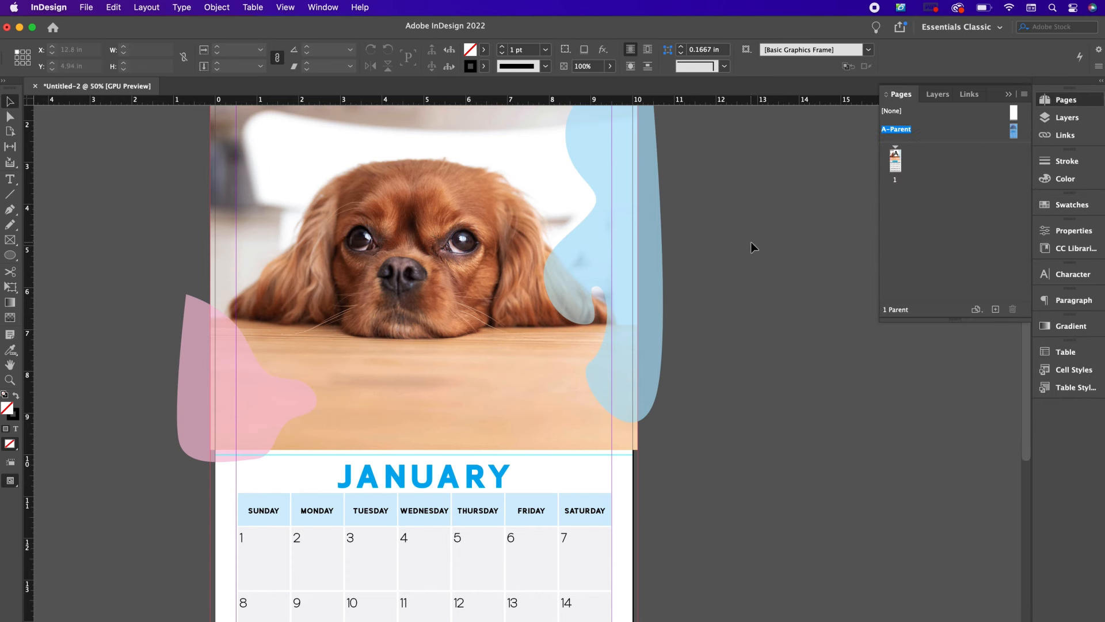
left_click(898, 164)
double_click(898, 164)
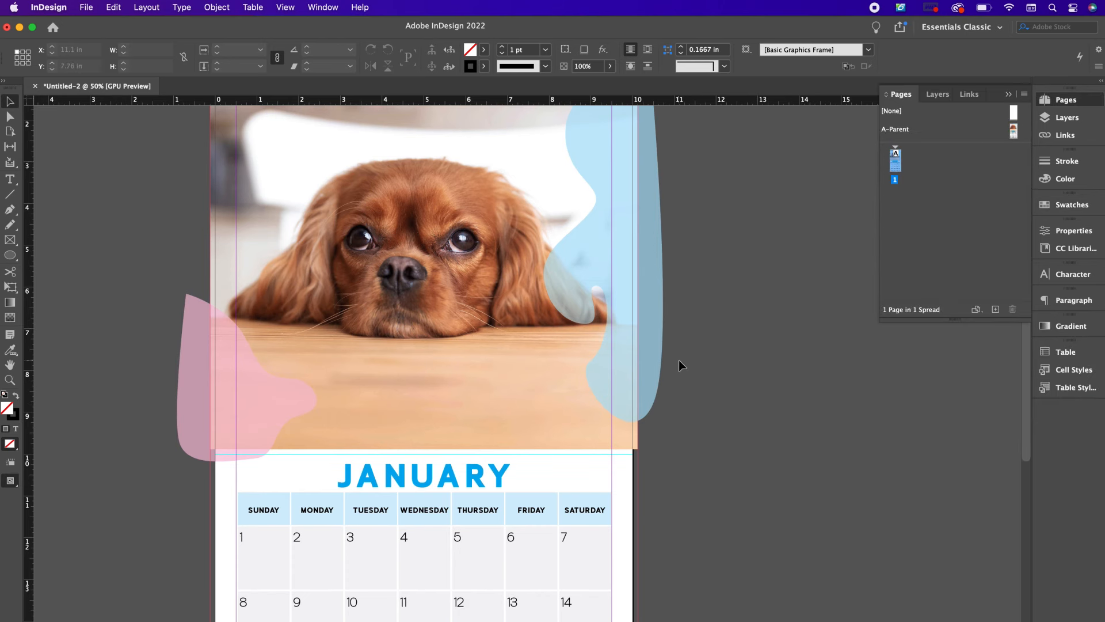
key("super+minus")
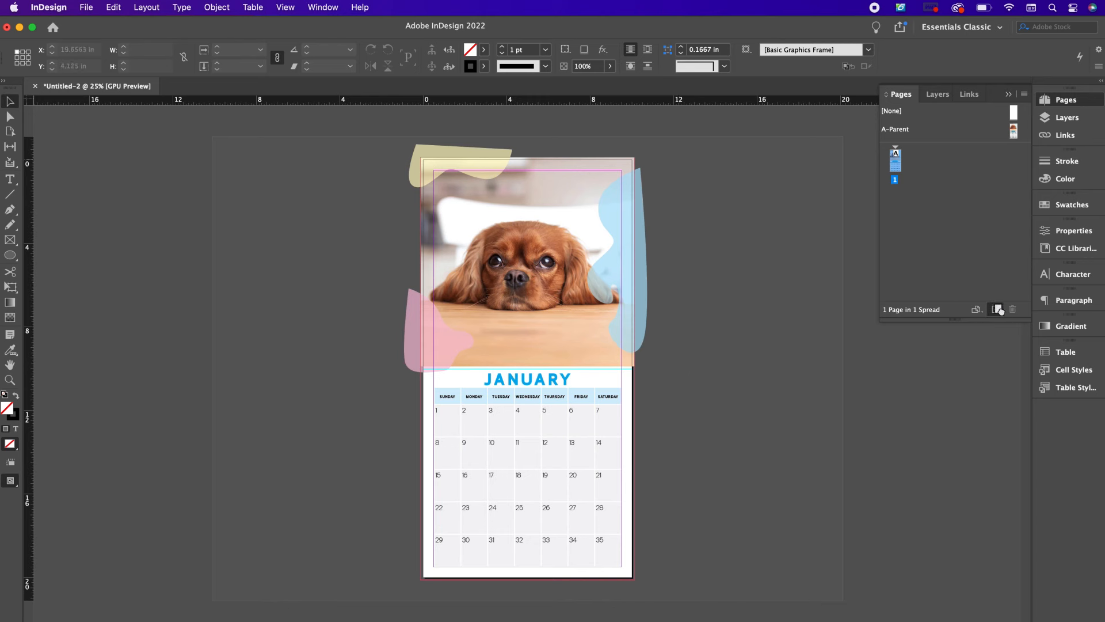
left_click(996, 309)
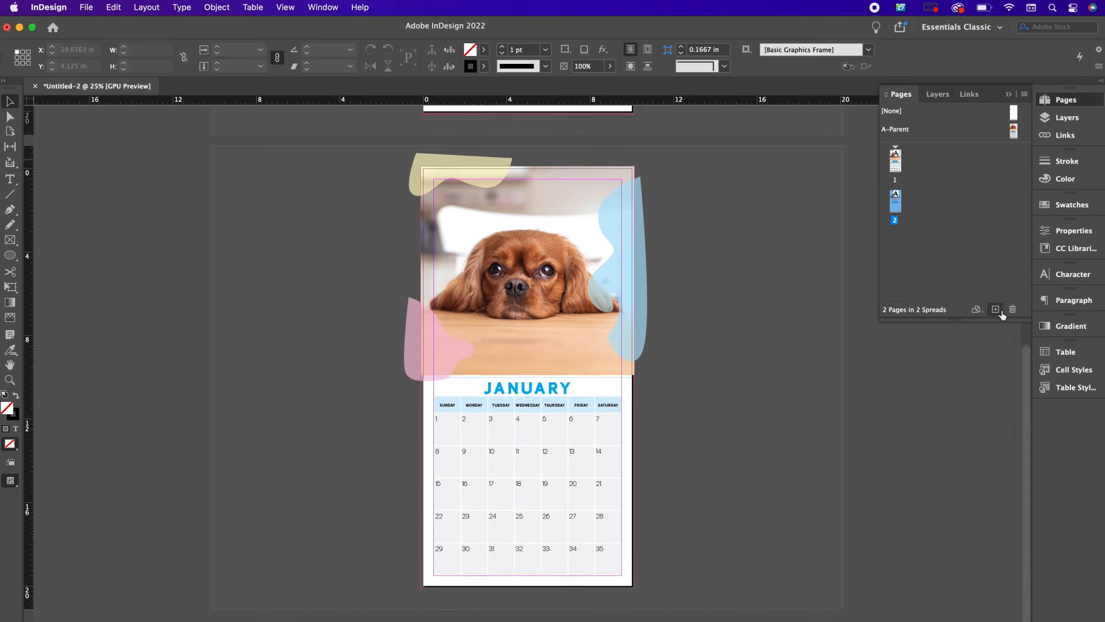
Override all parent page items on page 2 so its contents can be edited
double_click(895, 203)
right_click(895, 203)
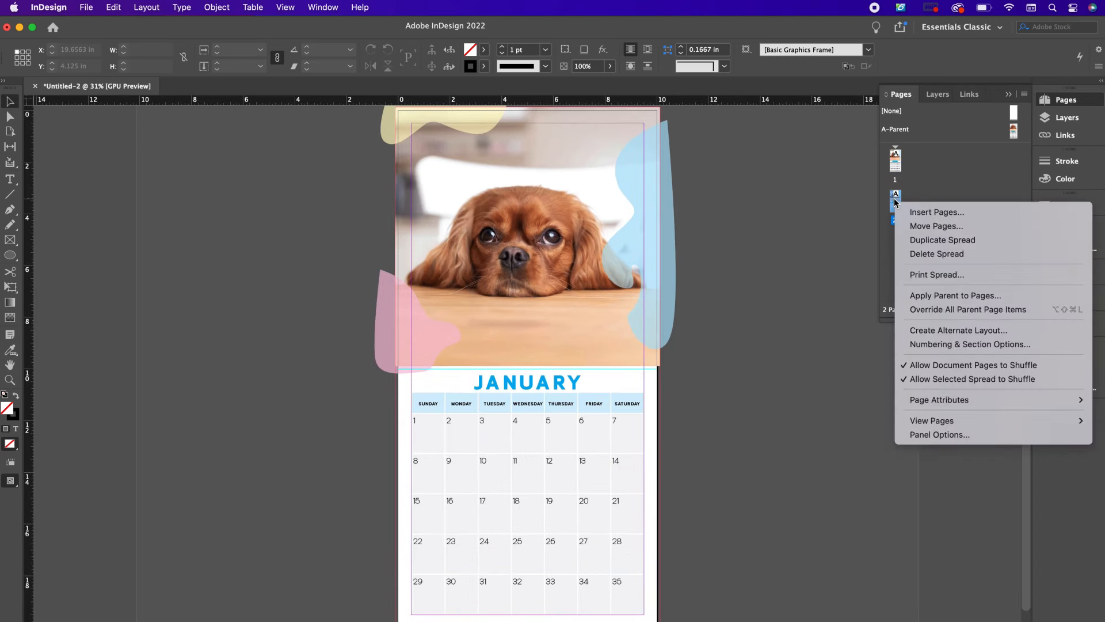
left_click(910, 311)
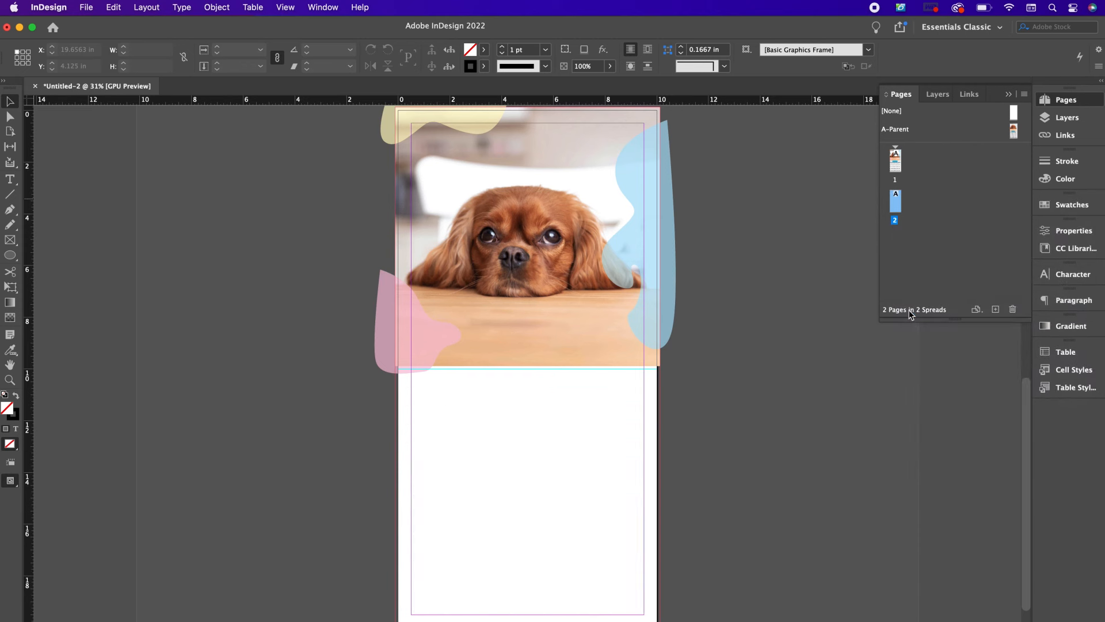
Replace the month title on page 2 with FEBRUARY
double_click(542, 381)
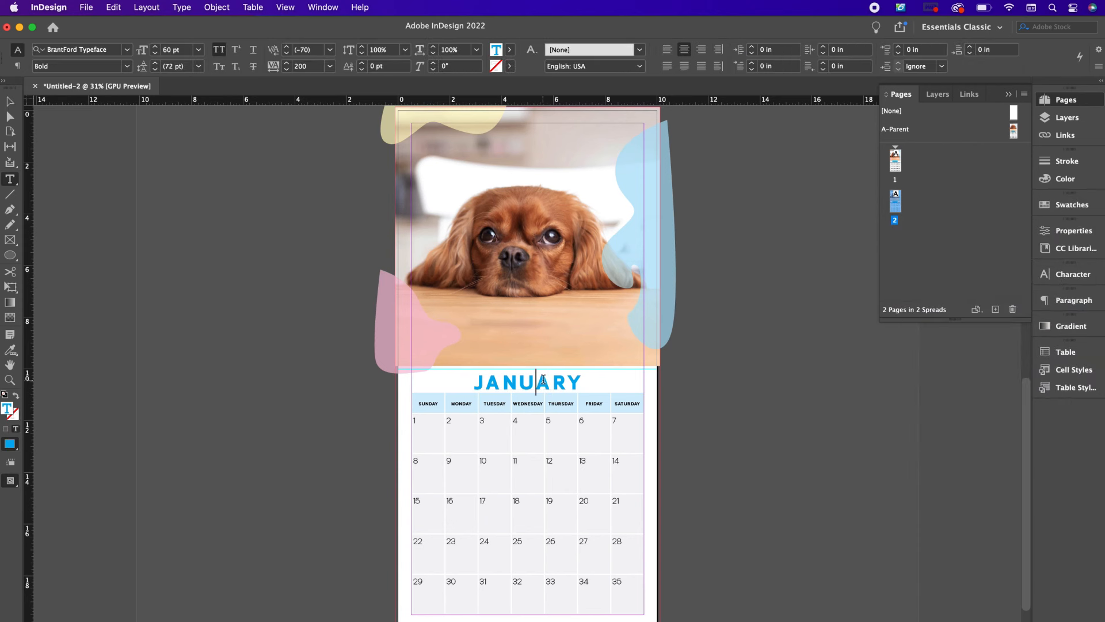
key("super+a")
type("FEB")
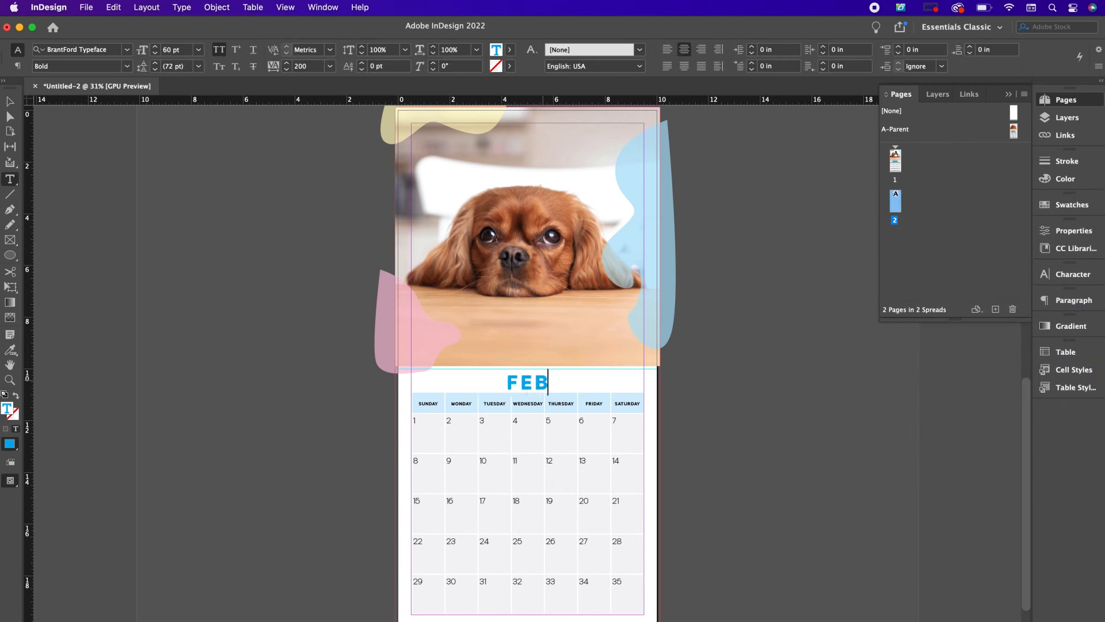
type("RUARY")
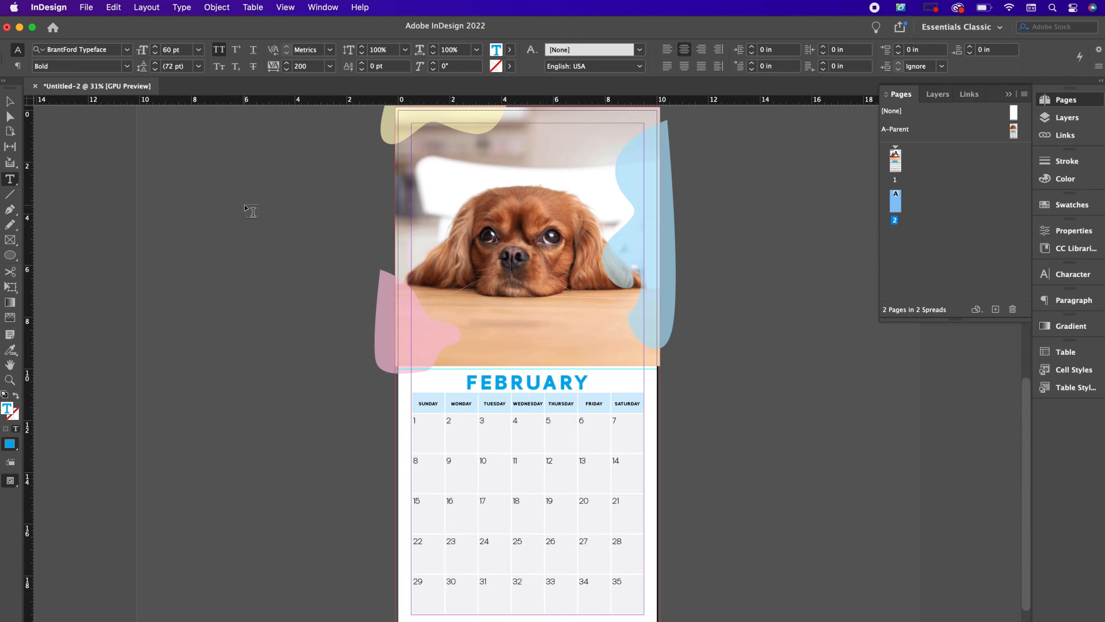
left_click(10, 101)
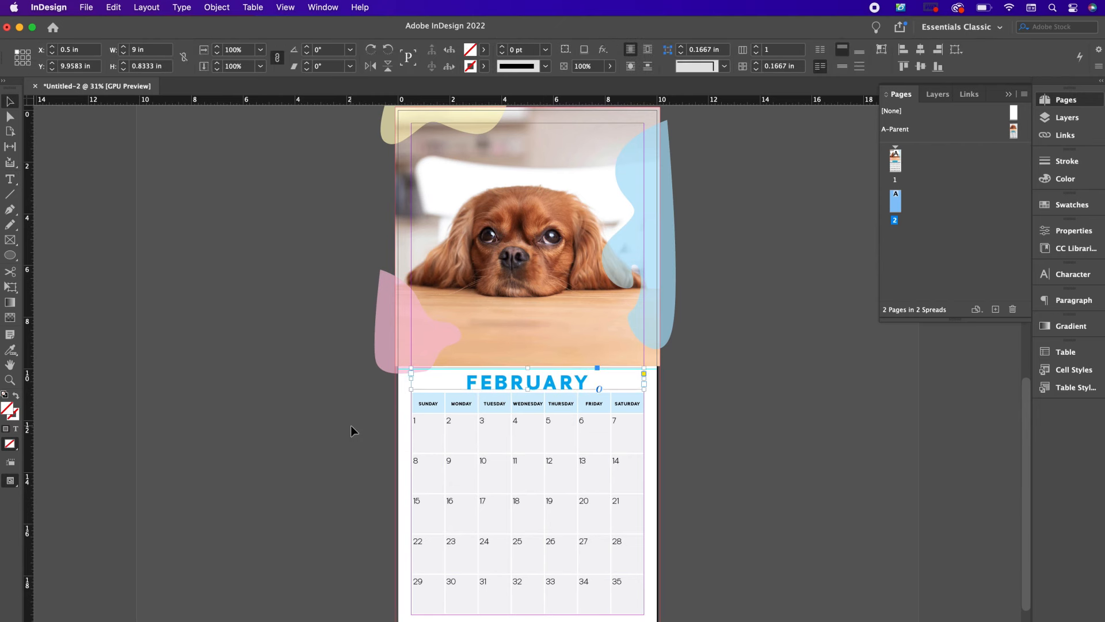
Clear the numbers from the first-row Sunday, Monday and Tuesday cells of the February table
double_click(507, 431)
left_click_drag(500, 426, 436, 425)
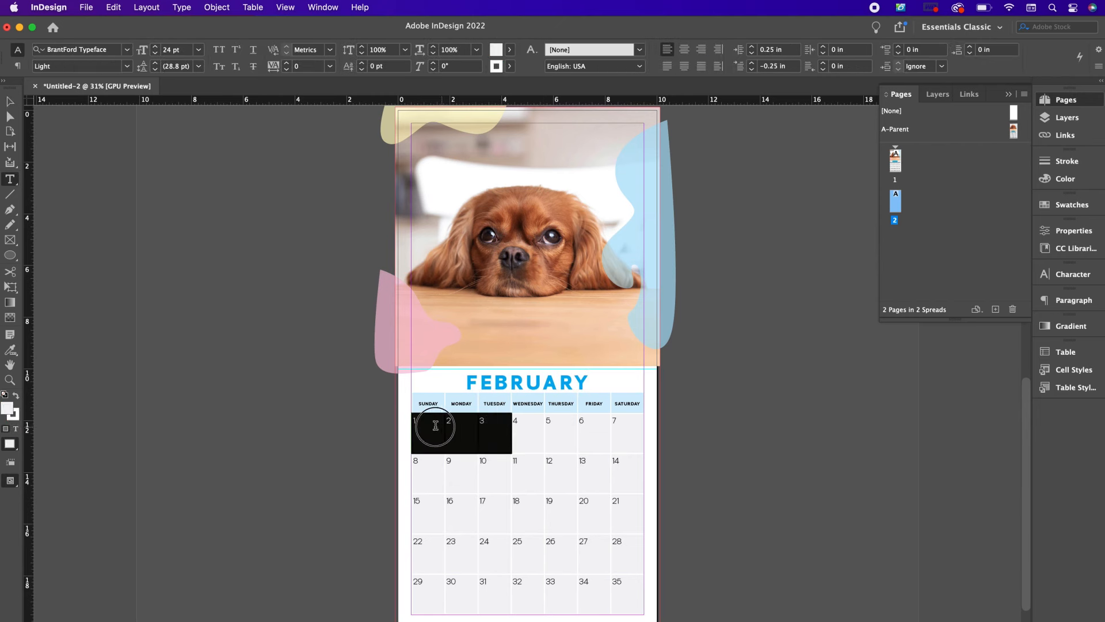
key("Delete")
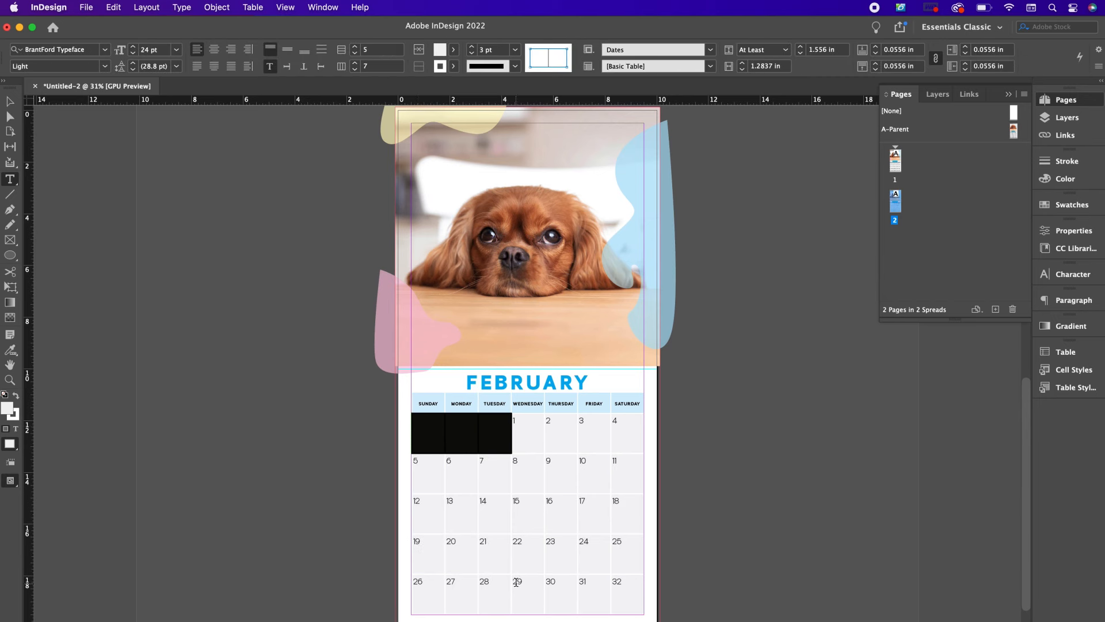
Clear the last-row Wednesday to Saturday cells after 28 in the February table and deselect it
left_click_drag(517, 581, 626, 584)
key("Delete")
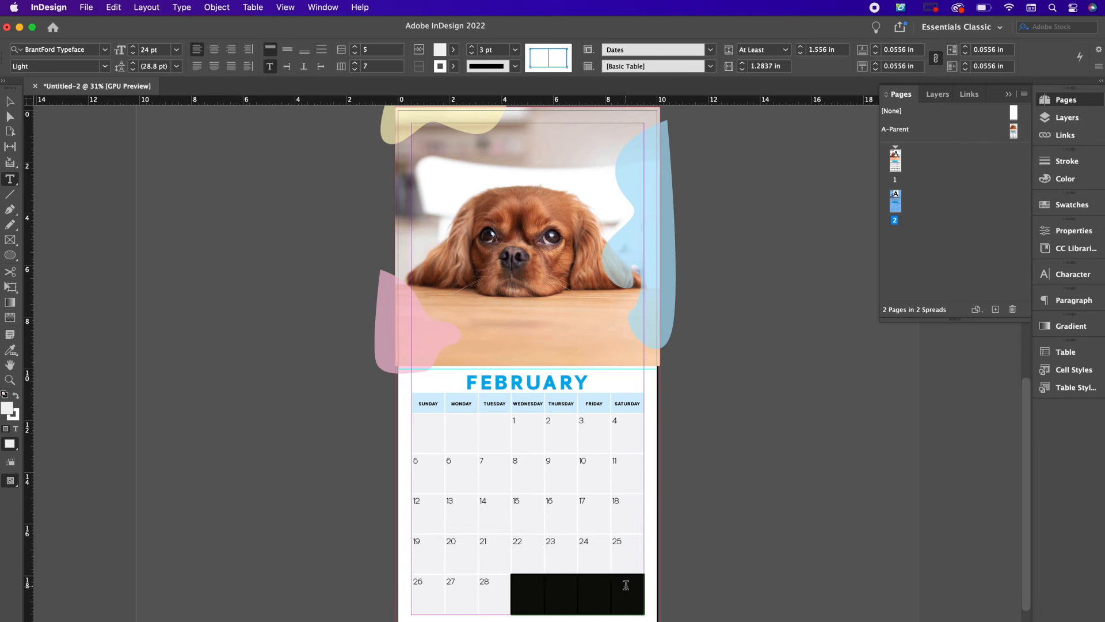
left_click(10, 102)
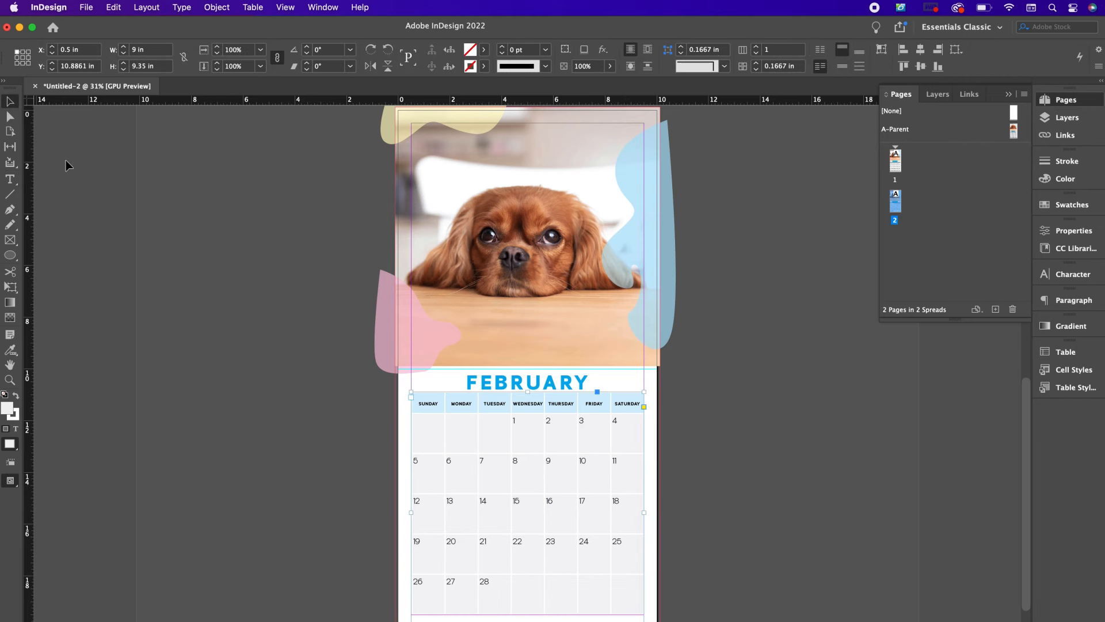
left_click(235, 288)
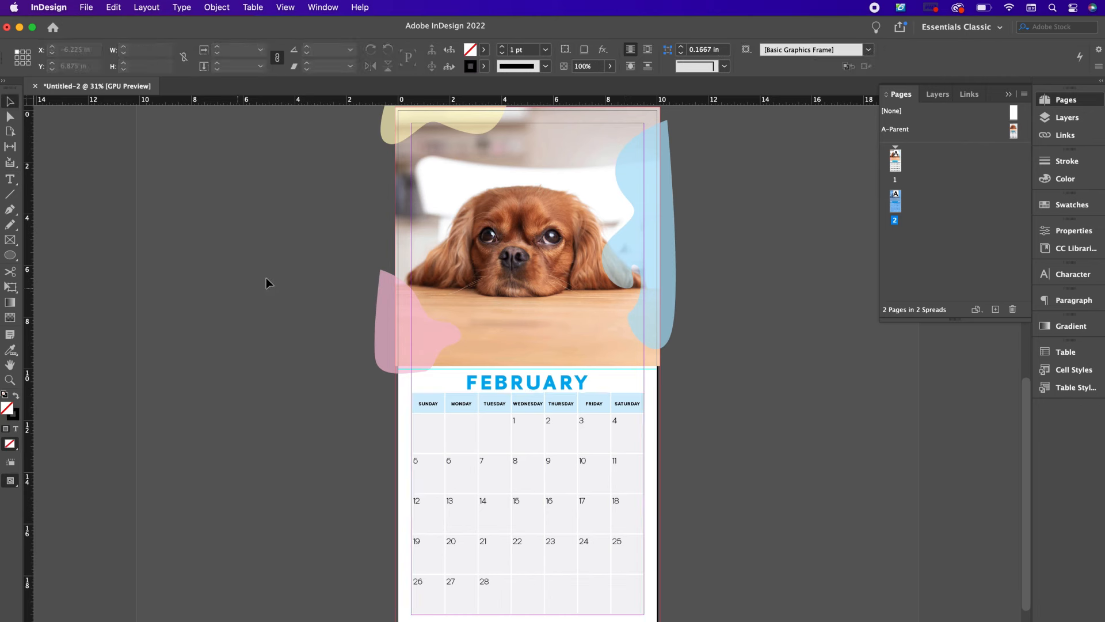
left_click(528, 242)
key("super+d")
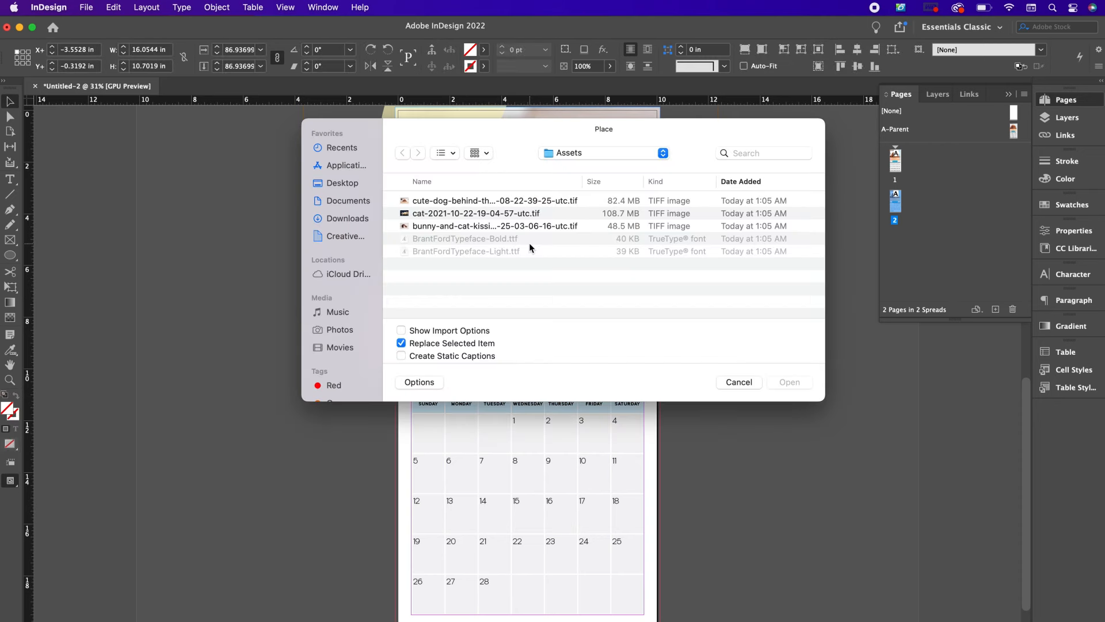
double_click(472, 213)
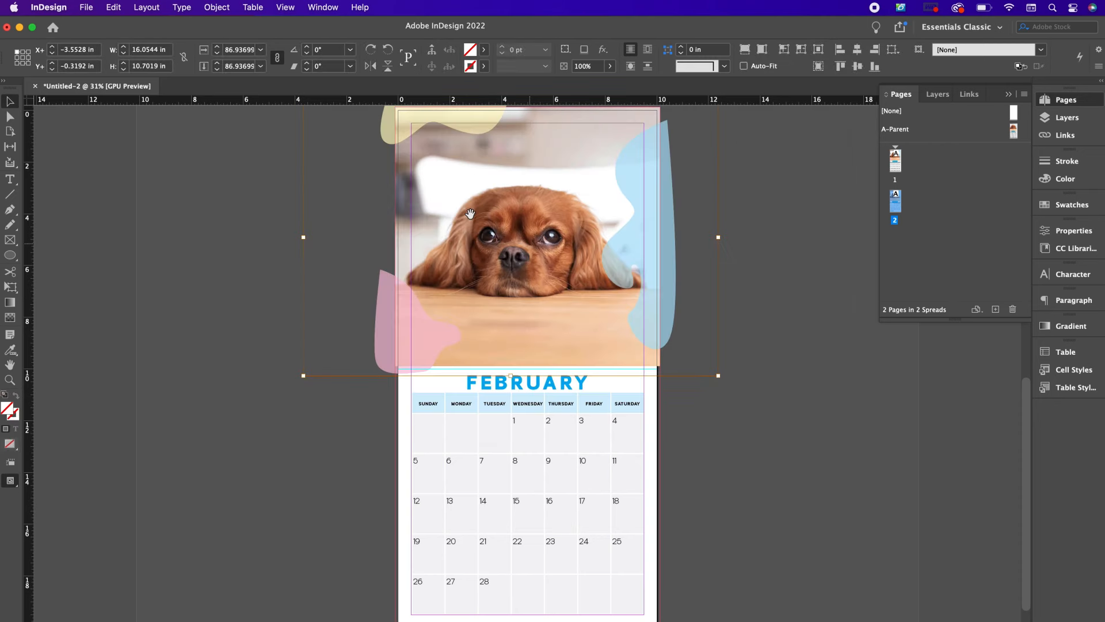
Shift the cat photo about 2.5 in to the right inside its frame, bringing the kitten's head into view
left_click(526, 237)
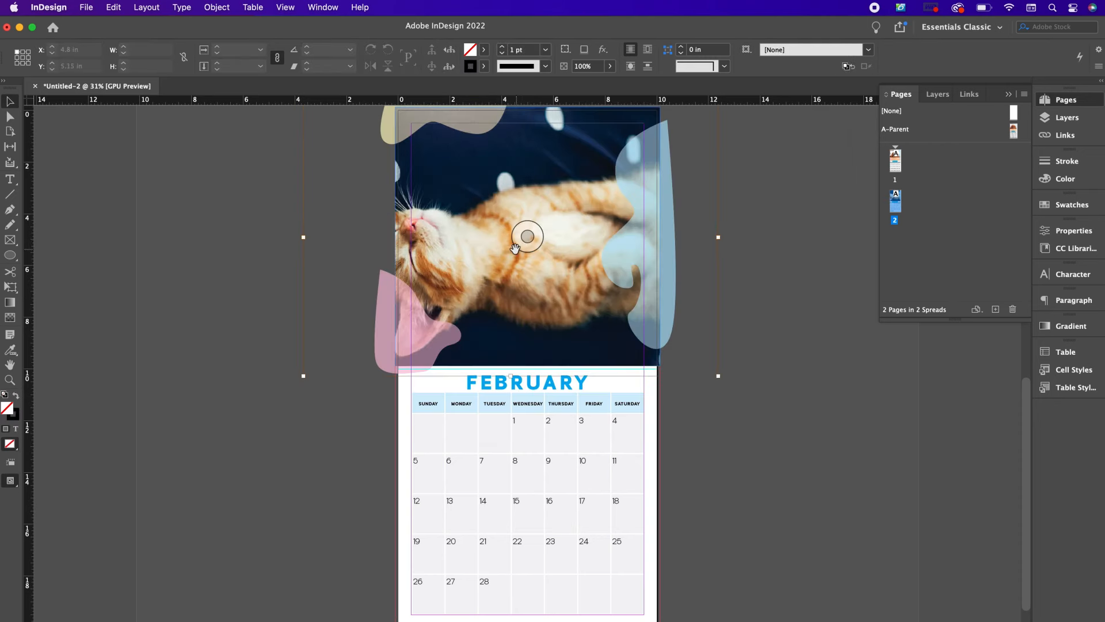
key("shift+Right")
key("shift+Right")
key("shift+Right")
key("shift+Right")
key("shift+Right")
key("shift+Right")
key("shift+Right")
key("shift+Right")
key("shift+Right")
key("shift+Right")
key("shift+Right")
key("shift+Right")
key("shift+Right")
key("shift+Right")
key("shift+Right")
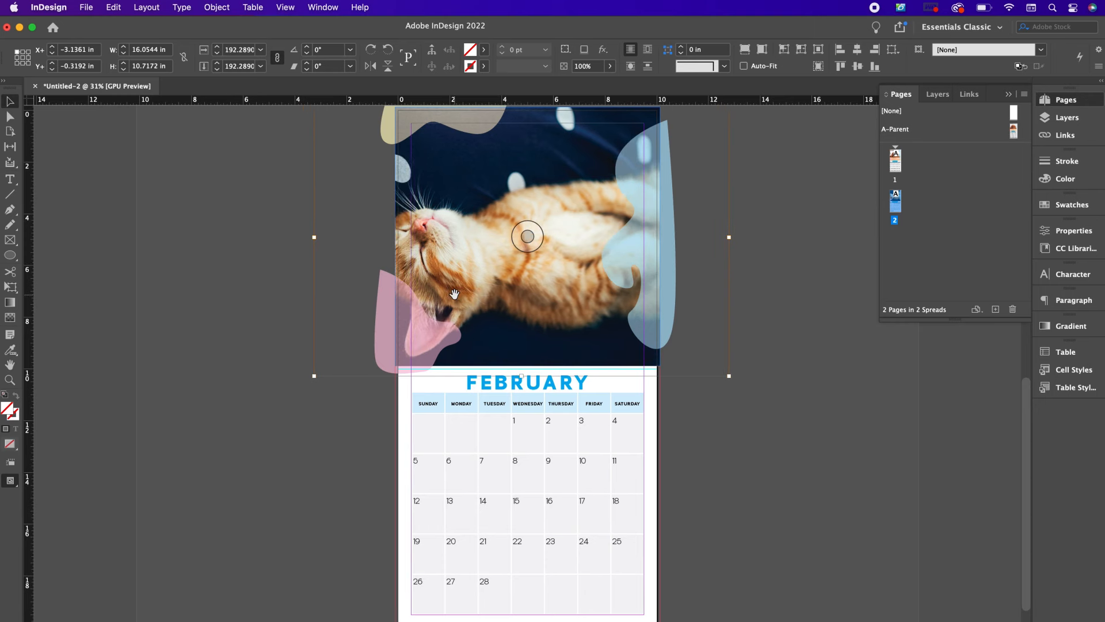
key("shift+Right")
key("shift+Right")
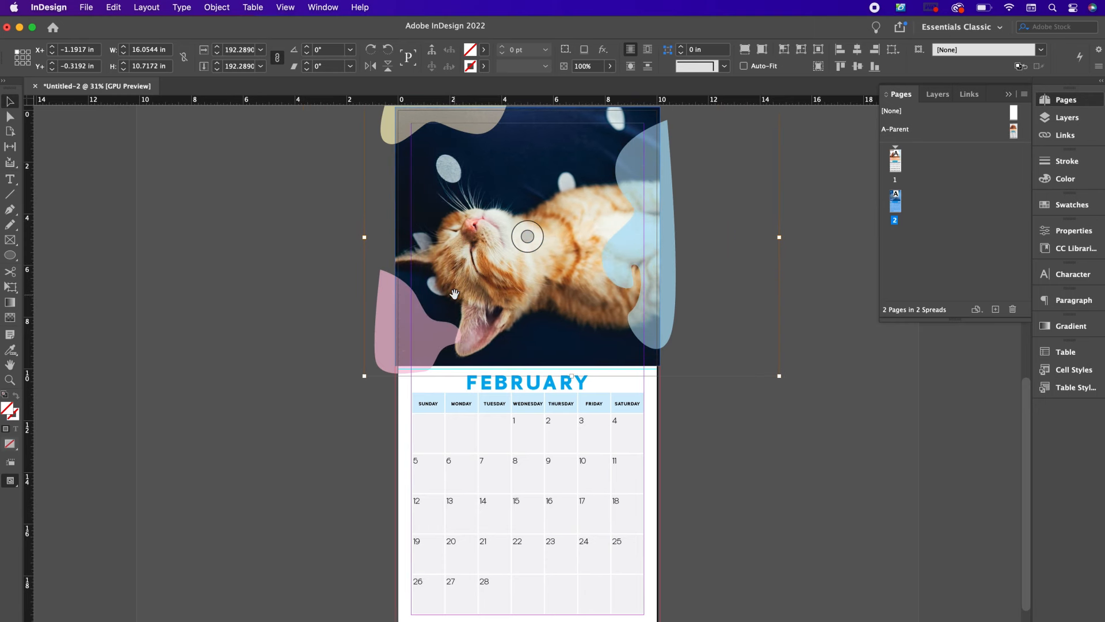
key("shift+Right")
left_click(756, 144)
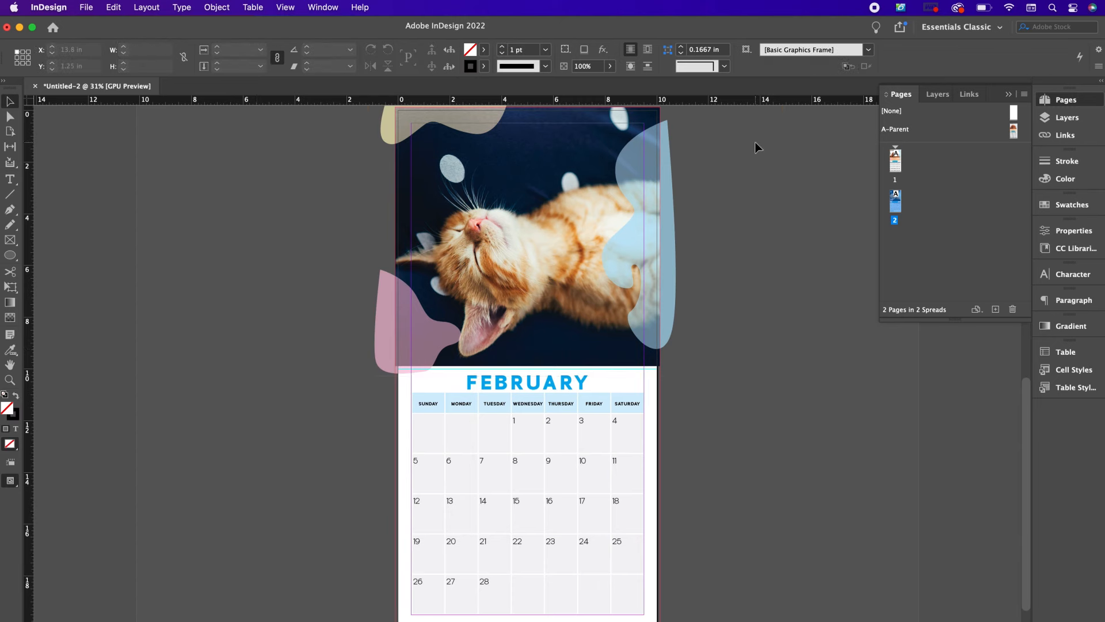
Preview the February and January pages without guides or bleed overhang
key("w")
scroll(756, 147, "up", 10)
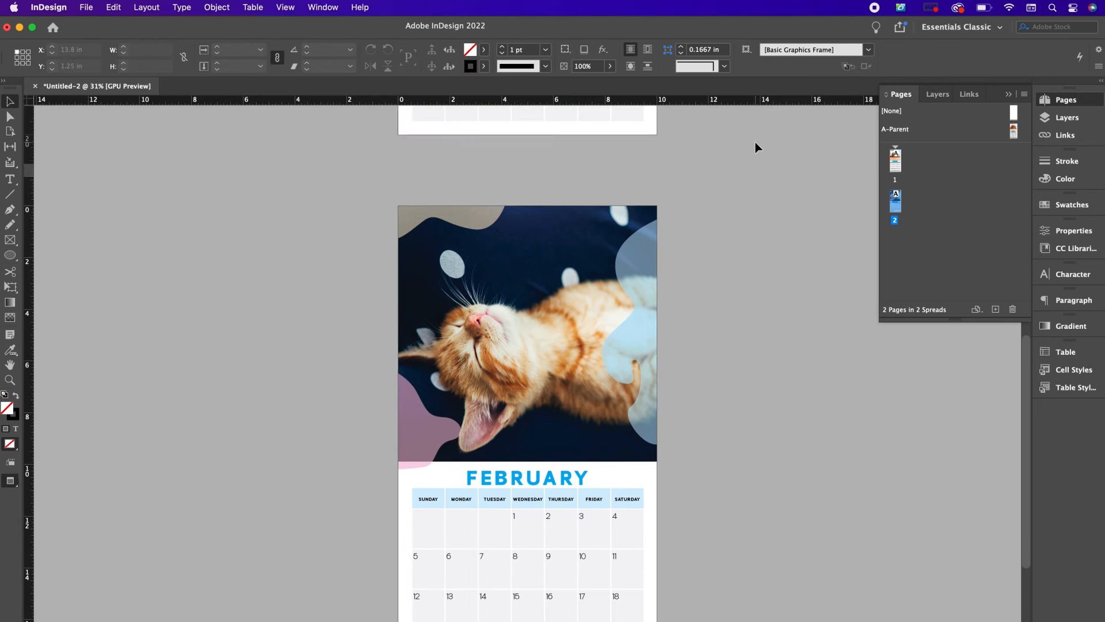
scroll(756, 147, "up", 2)
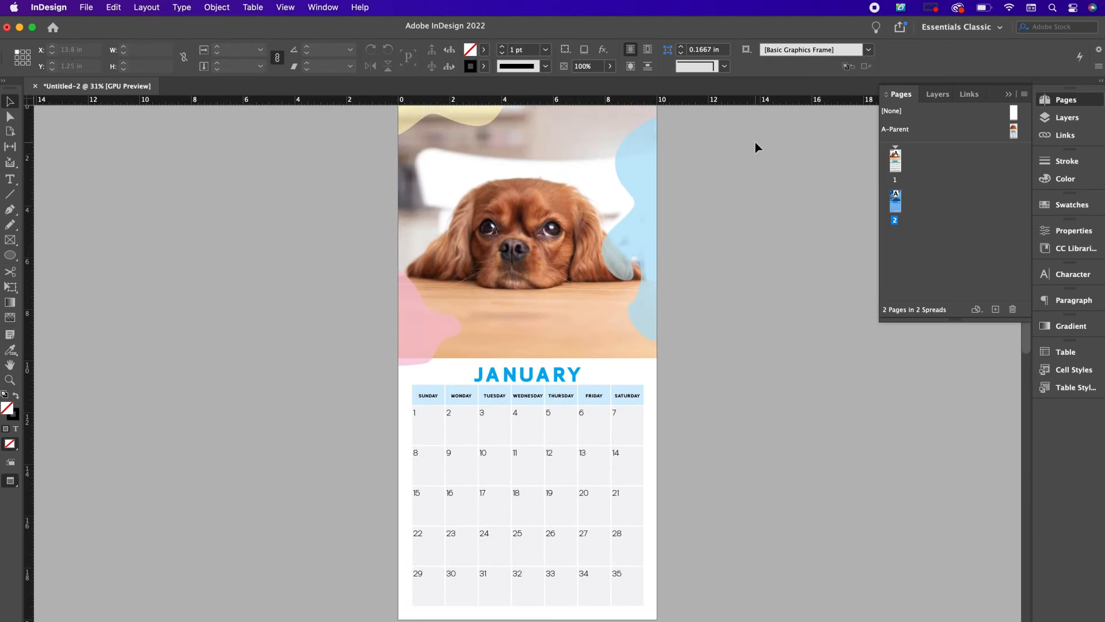
scroll(756, 147, "down", 1)
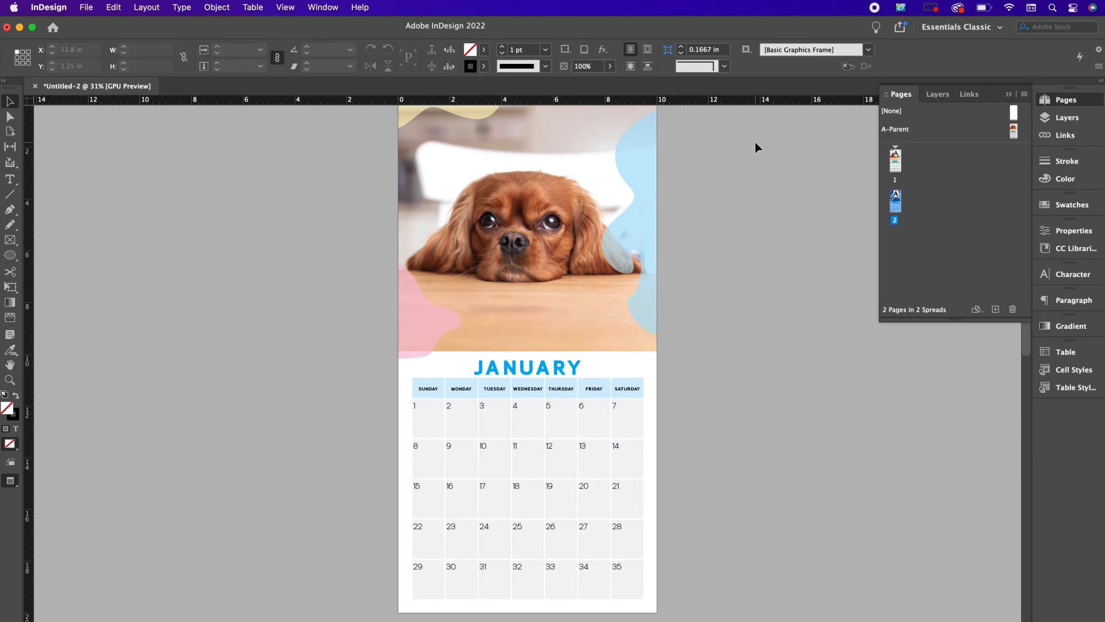
Override all parent page items on page 1 so the January table can be edited there
left_click(578, 569)
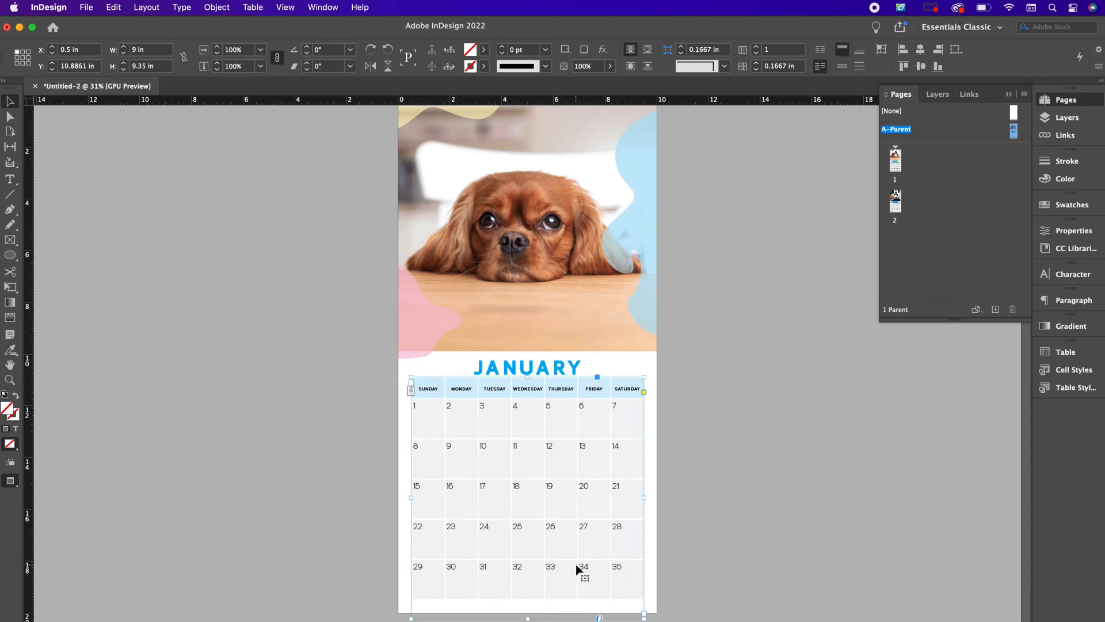
scroll(578, 569, "down", 3)
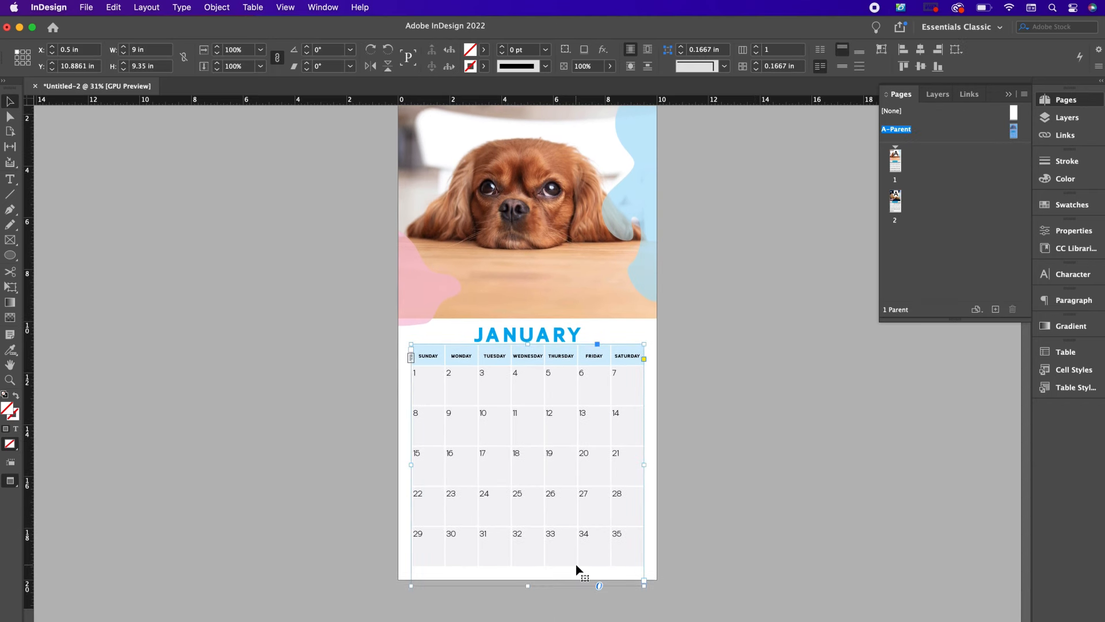
double_click(900, 160)
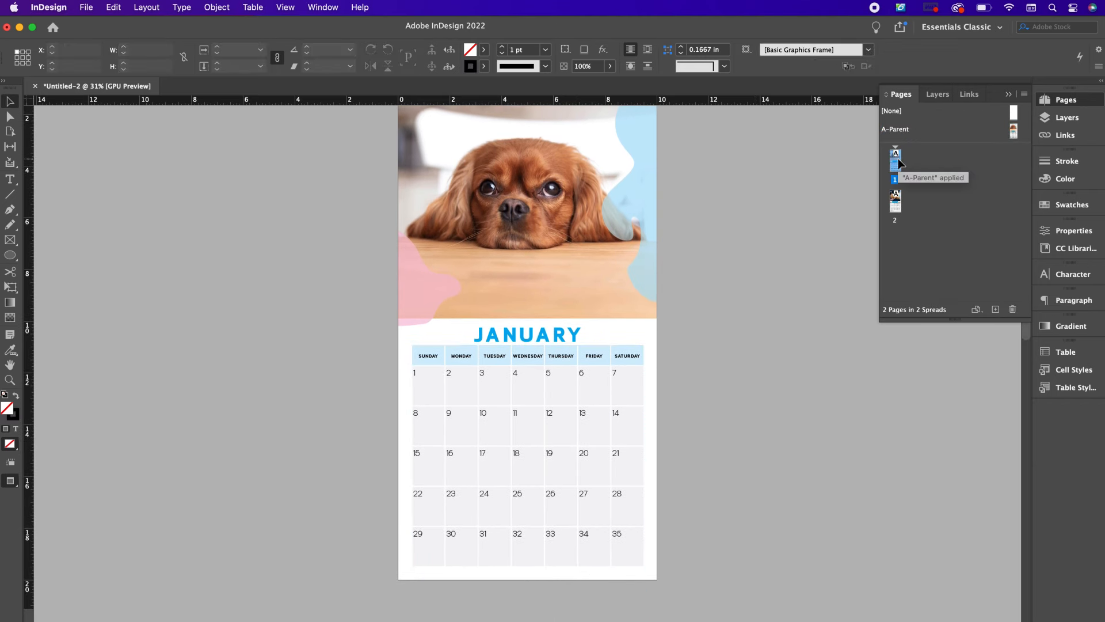
right_click(897, 160)
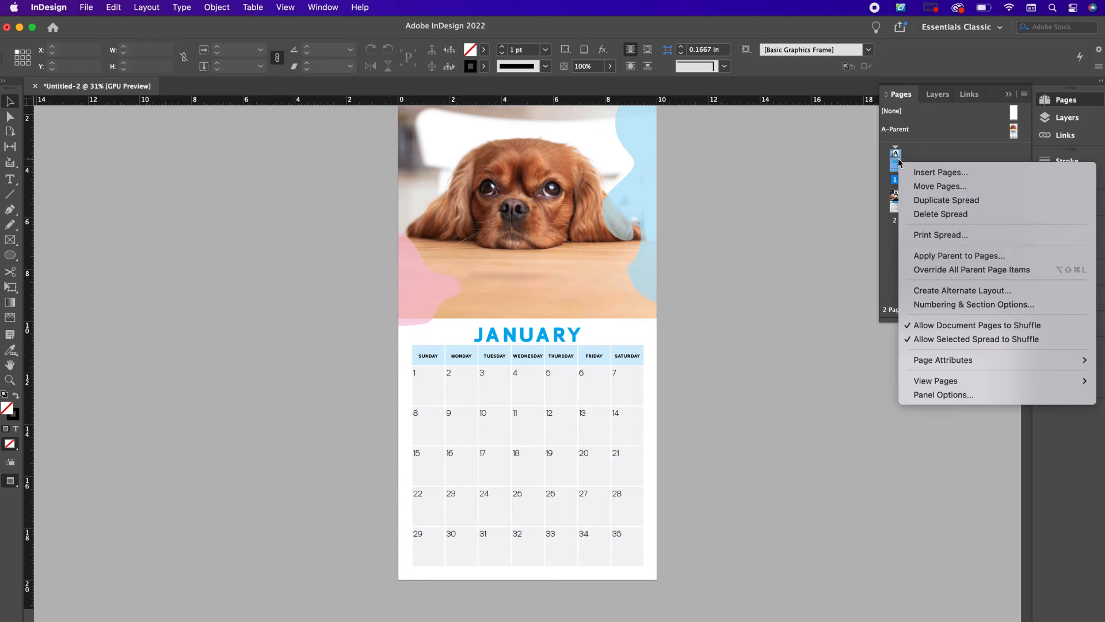
left_click(924, 270)
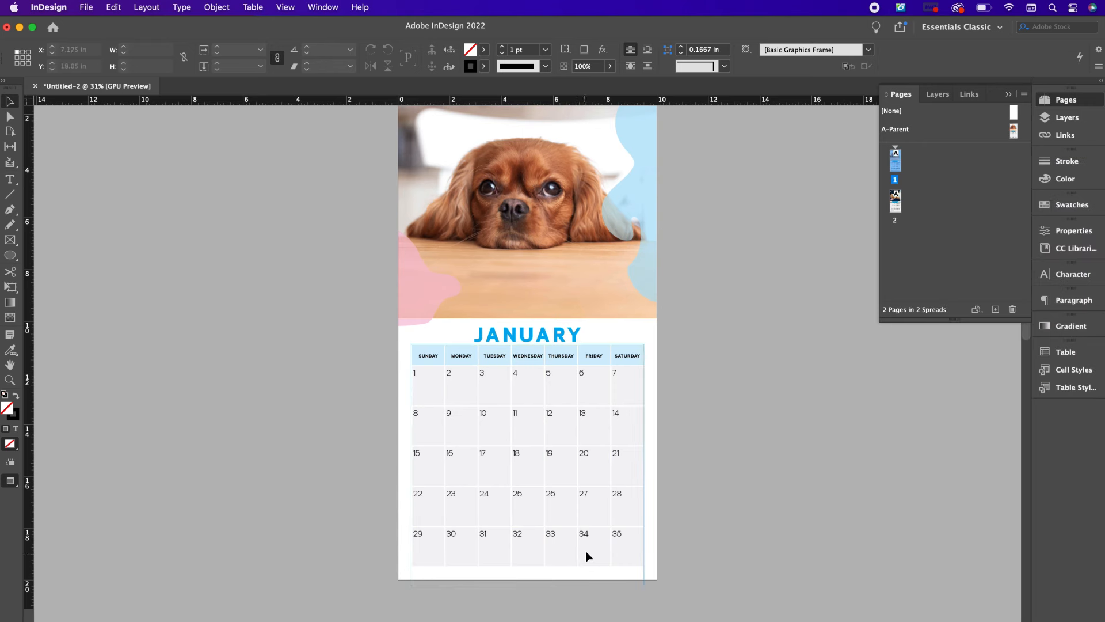
Clear the dates 32 to 35 from the last row of page 1's January table, deselect it, and review the February and January pages
double_click(598, 547)
left_click_drag(517, 533, 636, 536)
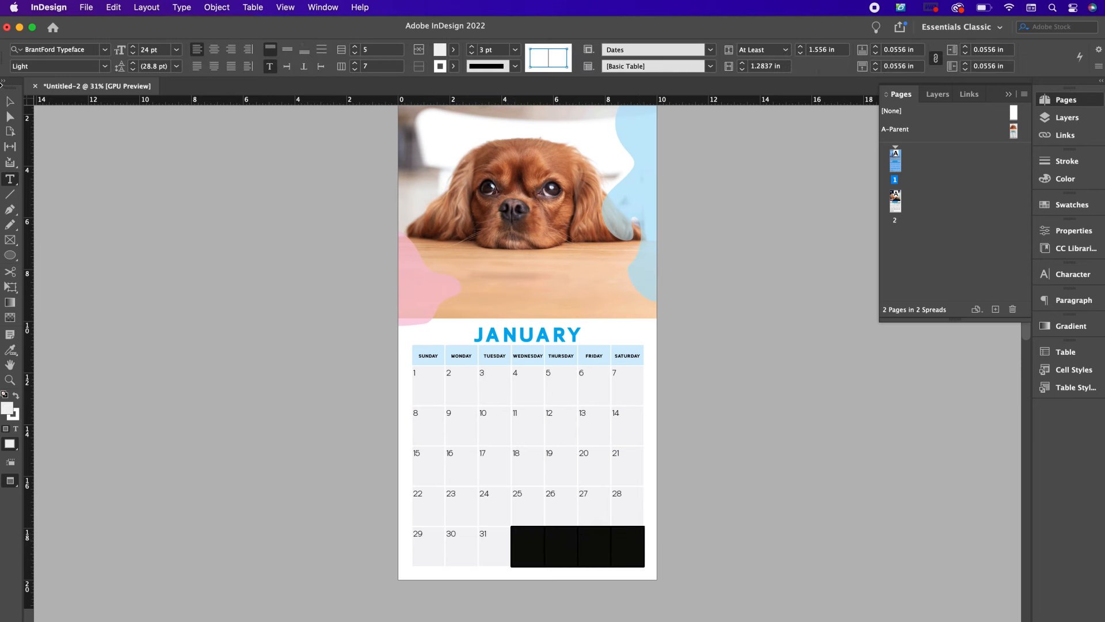
left_click(10, 101)
left_click(305, 354)
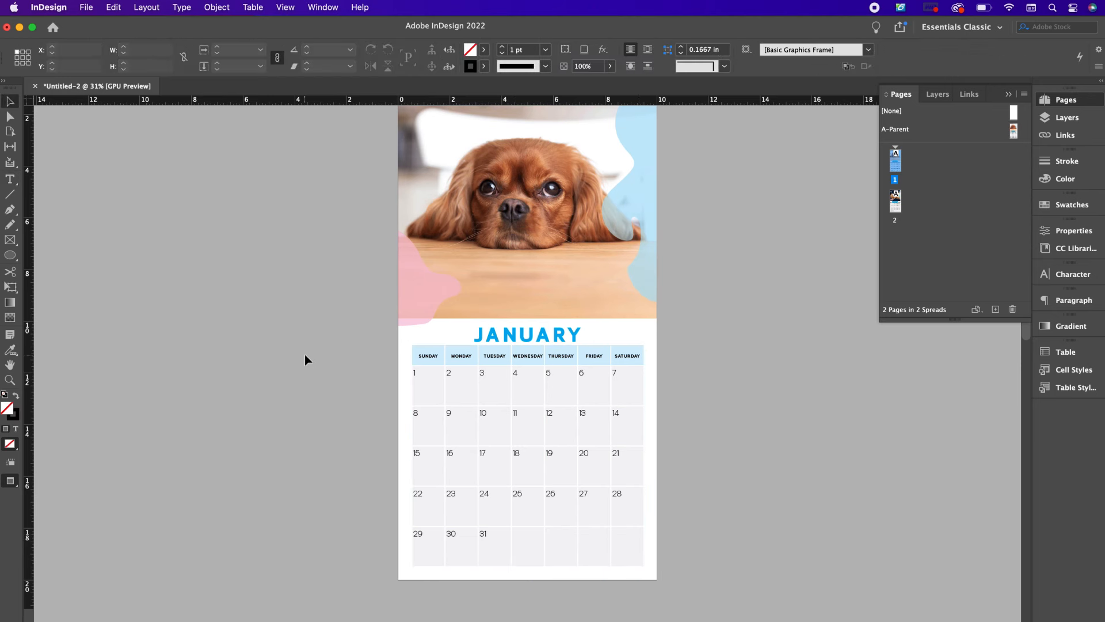
double_click(896, 200)
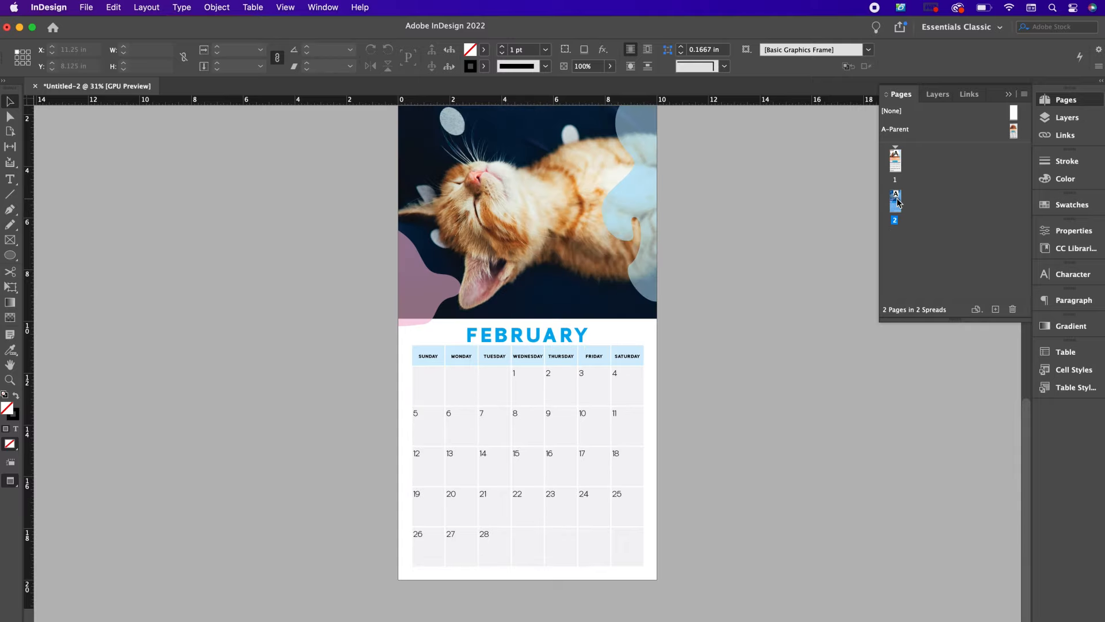
scroll(734, 289, "up", 10)
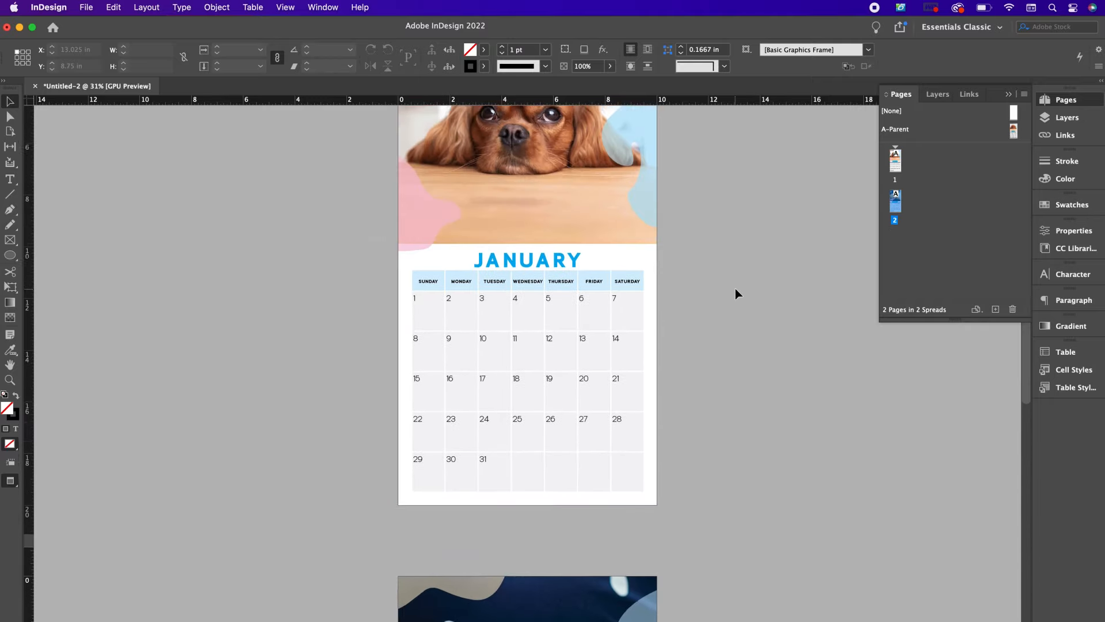